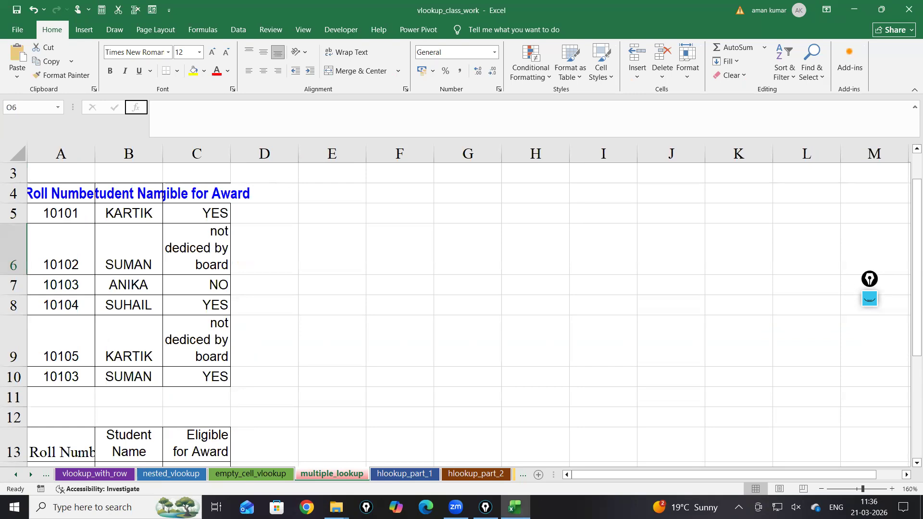
AutoFit the width of all columns on the multiple_lookup sheet so the table headers fit
left_click(474, 277)
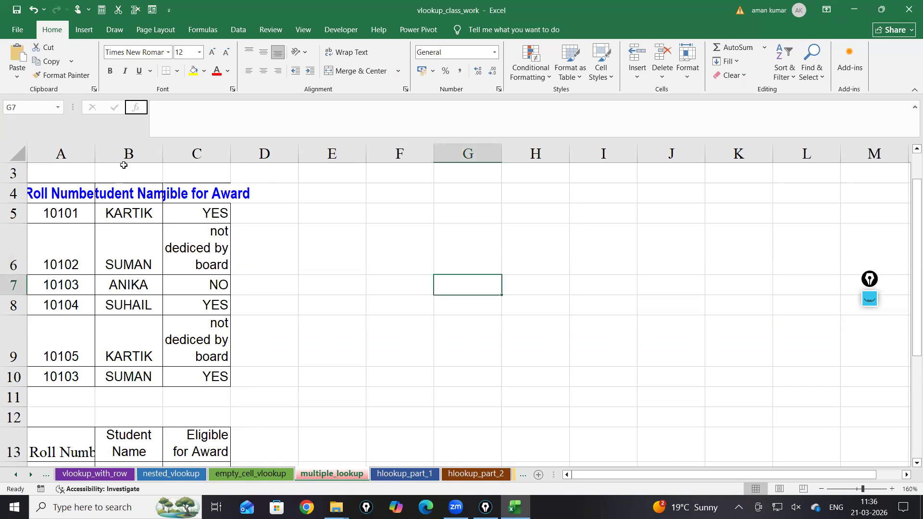
left_click(13, 176)
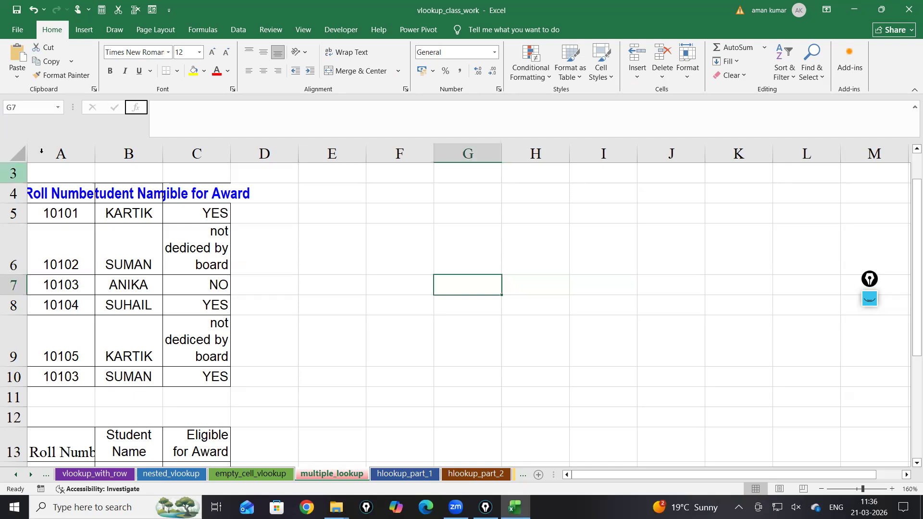
left_click(19, 154)
double_click(94, 153)
left_click(479, 210)
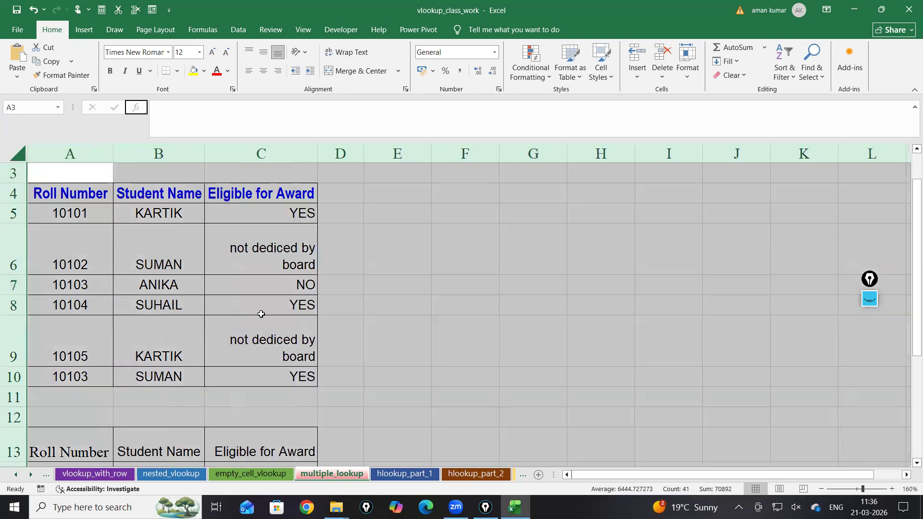
left_click(385, 339)
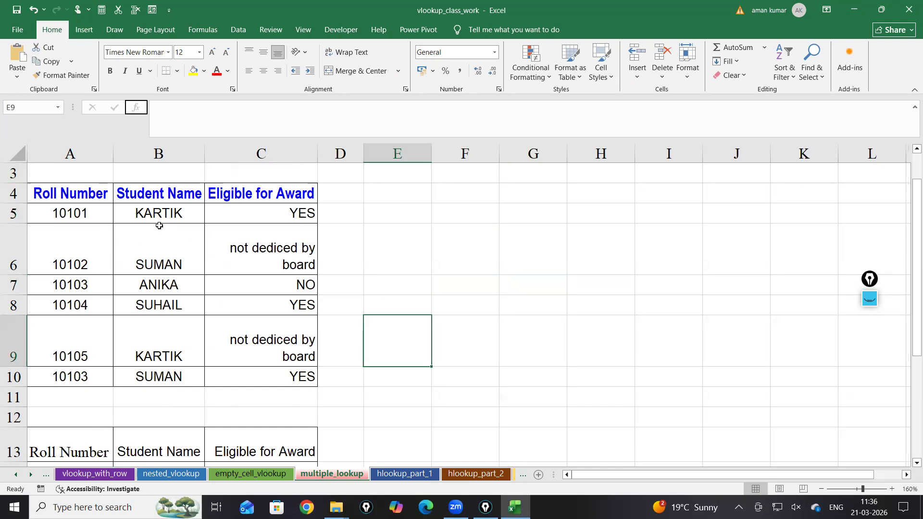
Insert a blank column before the Roll Number column and widen it slightly
left_click_drag(87, 214, 178, 349)
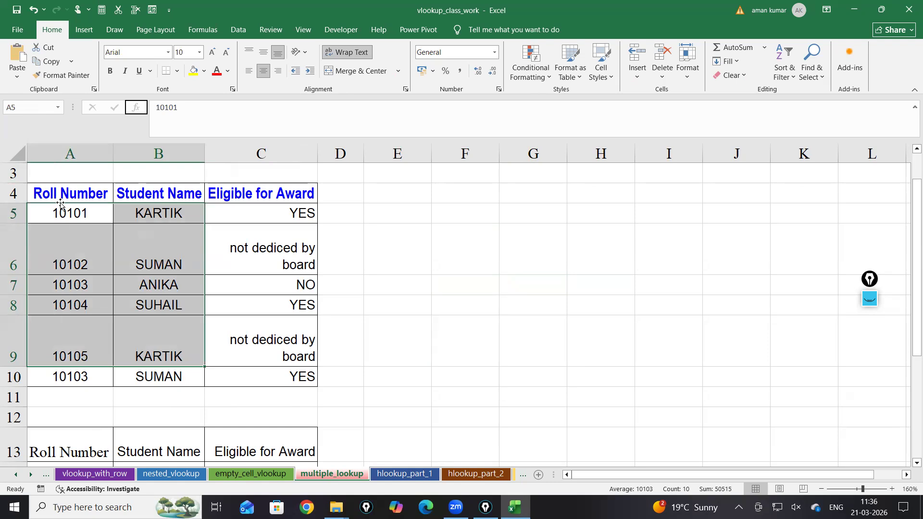
left_click_drag(182, 209, 179, 364)
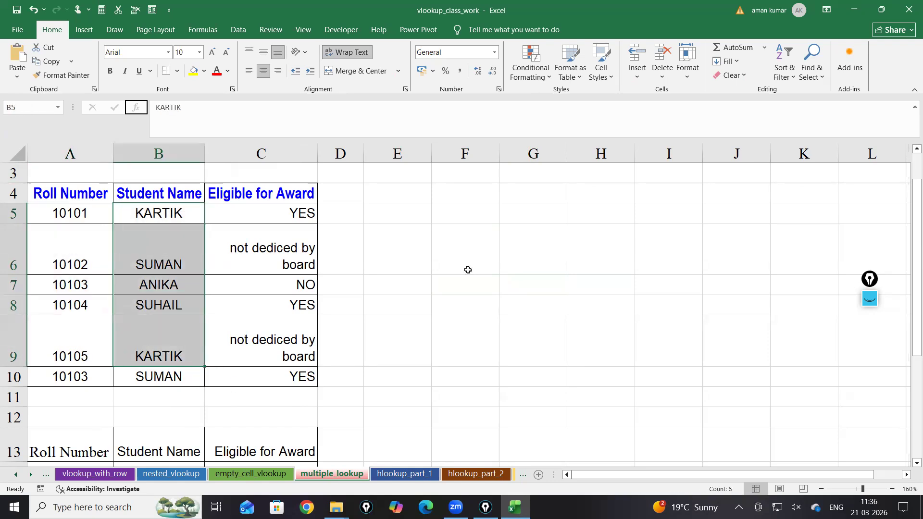
right_click(76, 143)
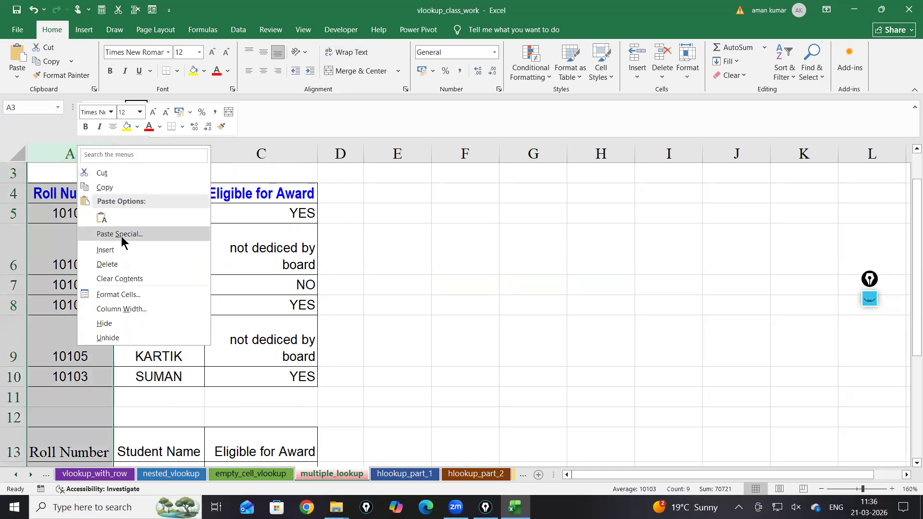
left_click(127, 256)
left_click(61, 212)
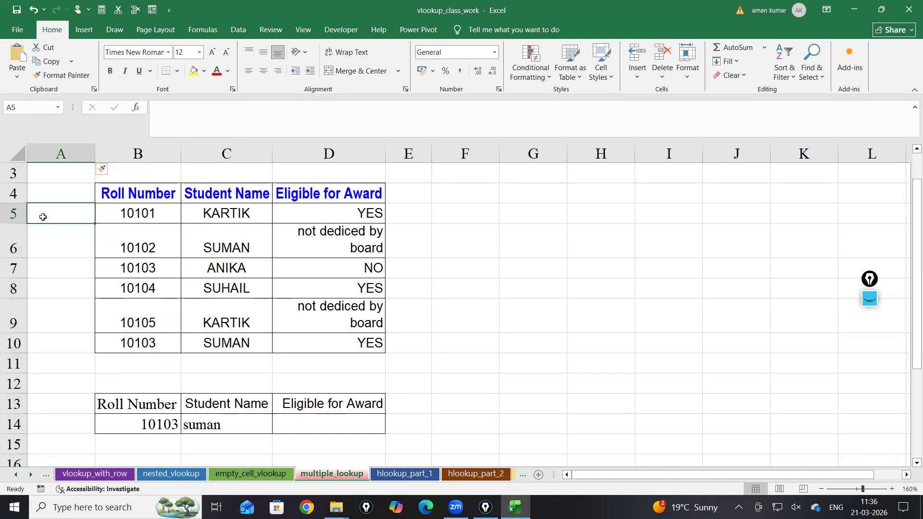
left_click_drag(95, 154, 106, 154)
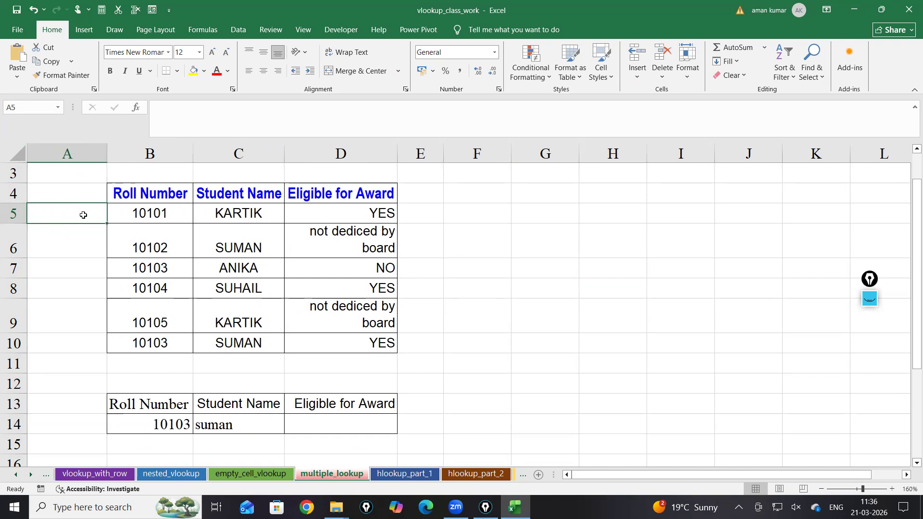
Enter the formula =B5&"-"&C5 in A5 to join the roll number and student name with a hyphen
type("=")
left_click(163, 218)
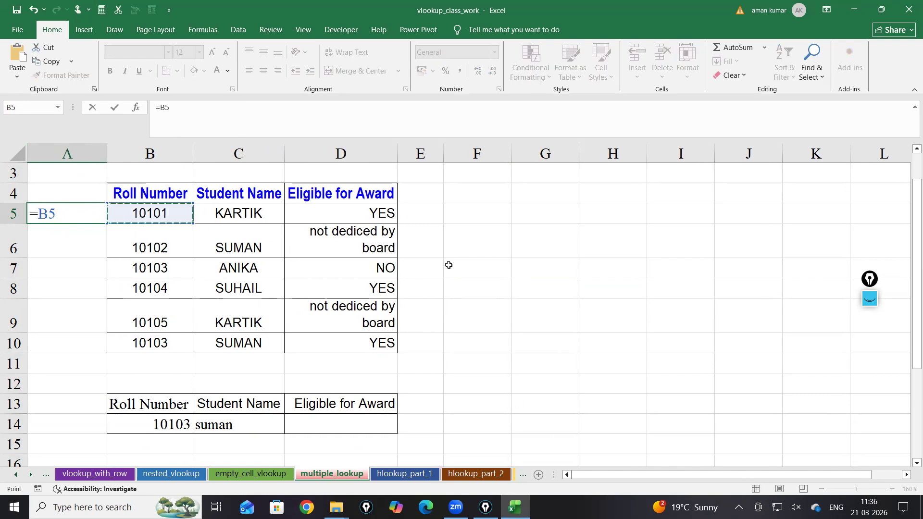
type("&")
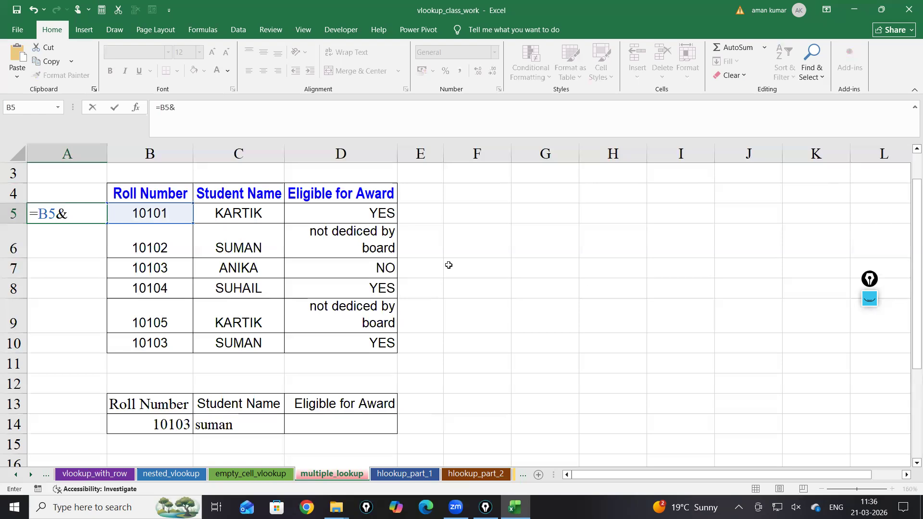
type("\"-\"&")
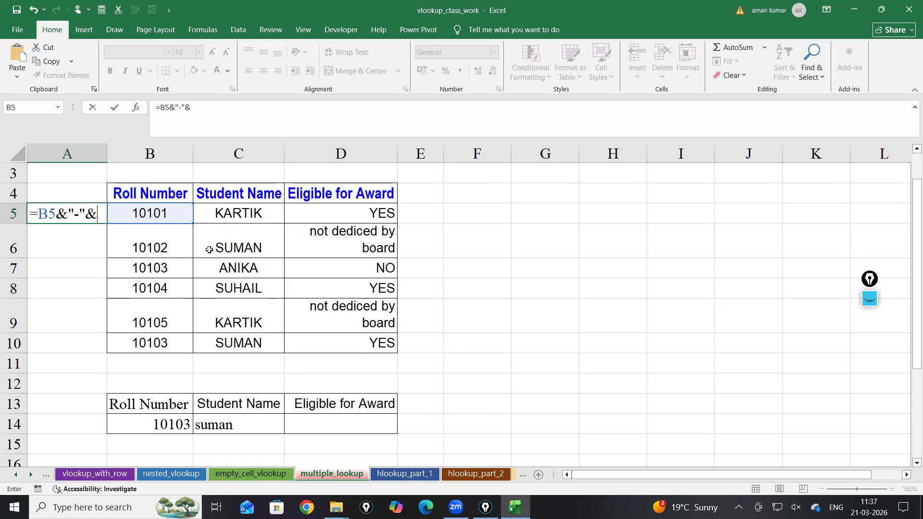
left_click(240, 212)
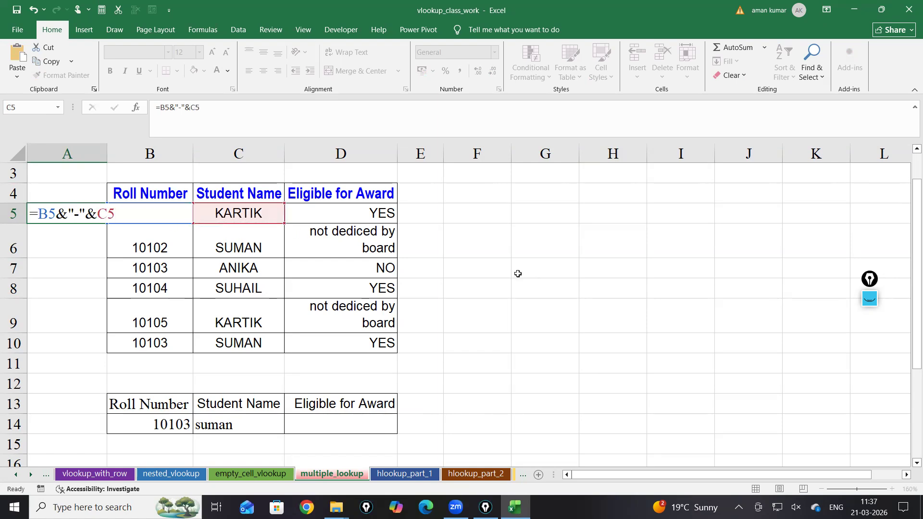
key("Return")
Widen column A and fill the A5 formula down through A10
left_click_drag(106, 146, 135, 146)
left_click(128, 216)
left_click_drag(135, 224, 179, 381)
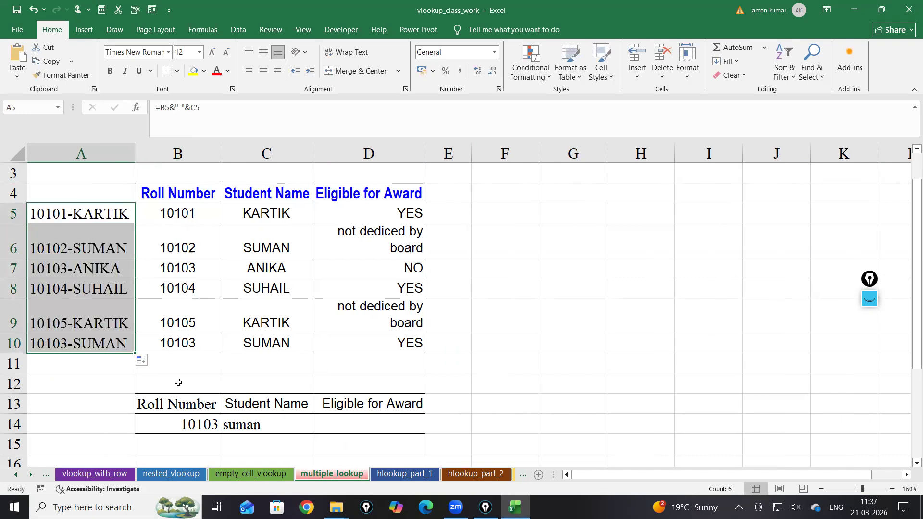
Examine the parts of the joining formula in A5 without changing it
left_click(56, 214)
double_click(36, 218)
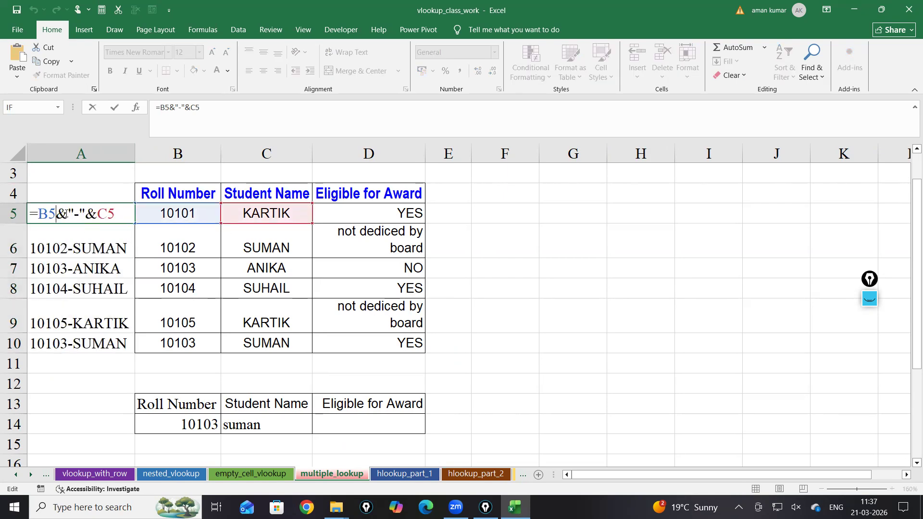
left_click_drag(68, 215, 116, 216)
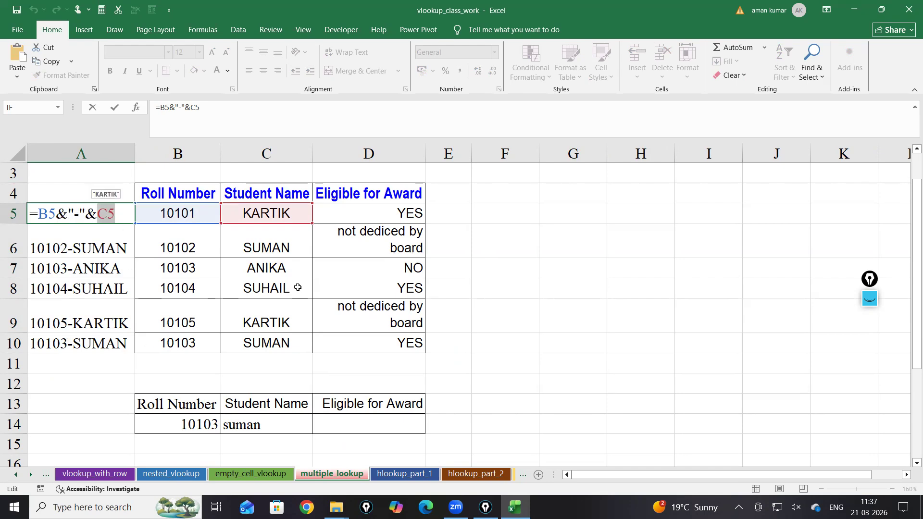
key("Return")
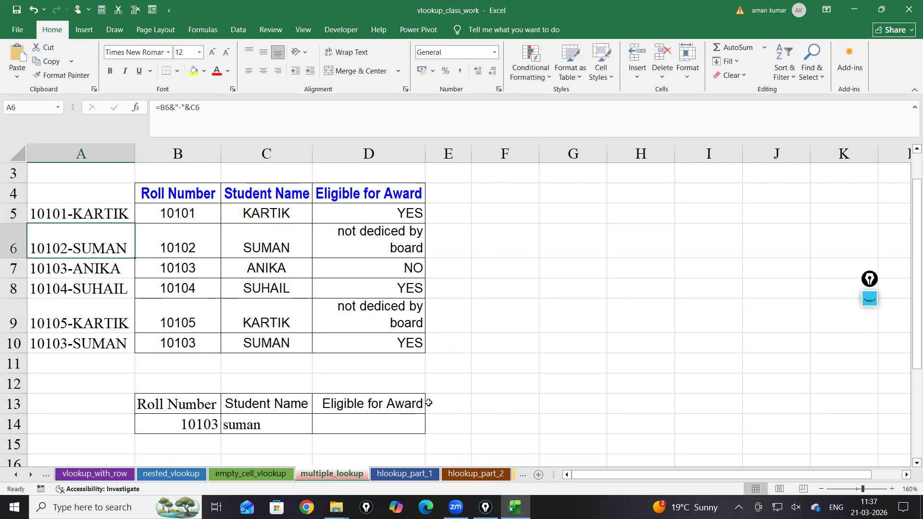
left_click(459, 361)
left_click(542, 317)
left_click(580, 284)
Begin a VLOOKUP formula in F8 with the combined lookup value B14&"-"&C14
left_click(516, 295)
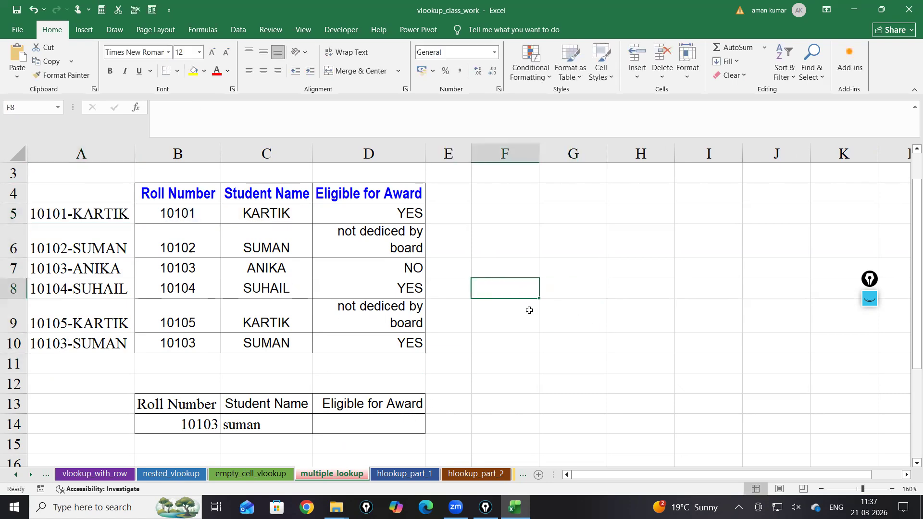
type("=vl")
key("Tab")
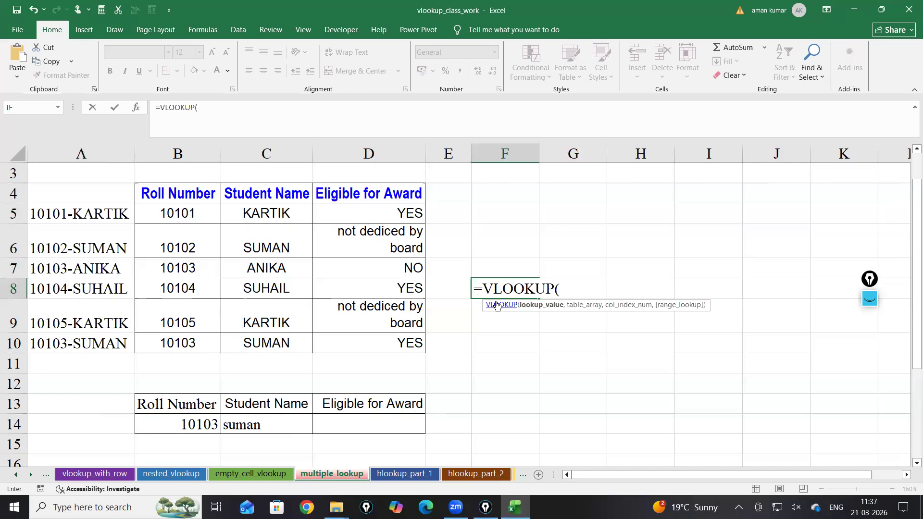
left_click(214, 426)
type("&")
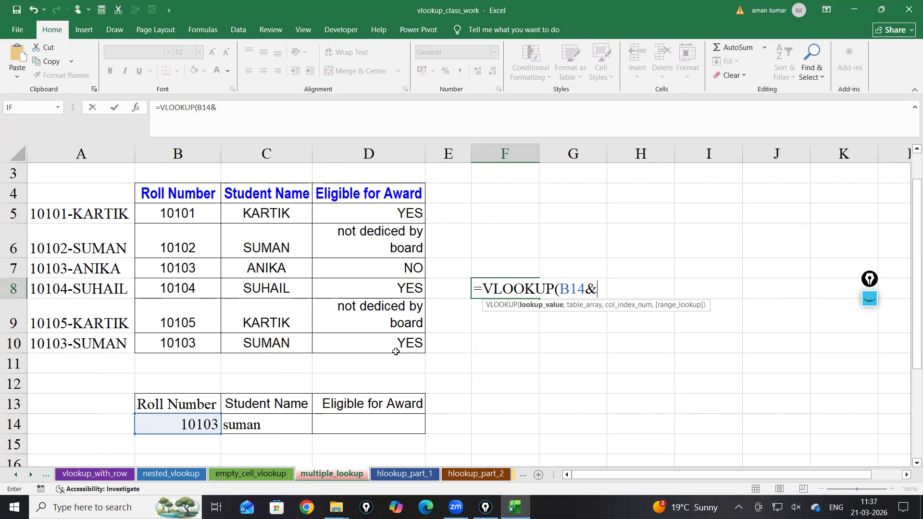
type("\"-\"&")
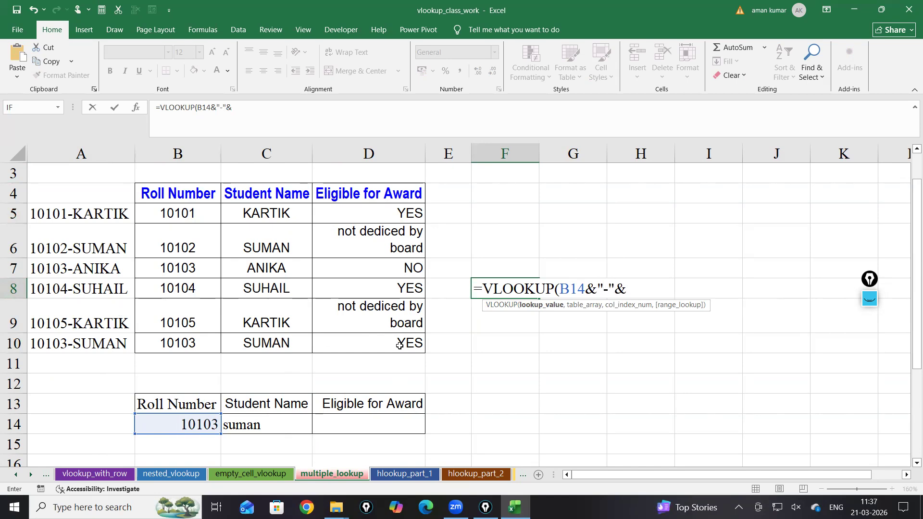
left_click(264, 423)
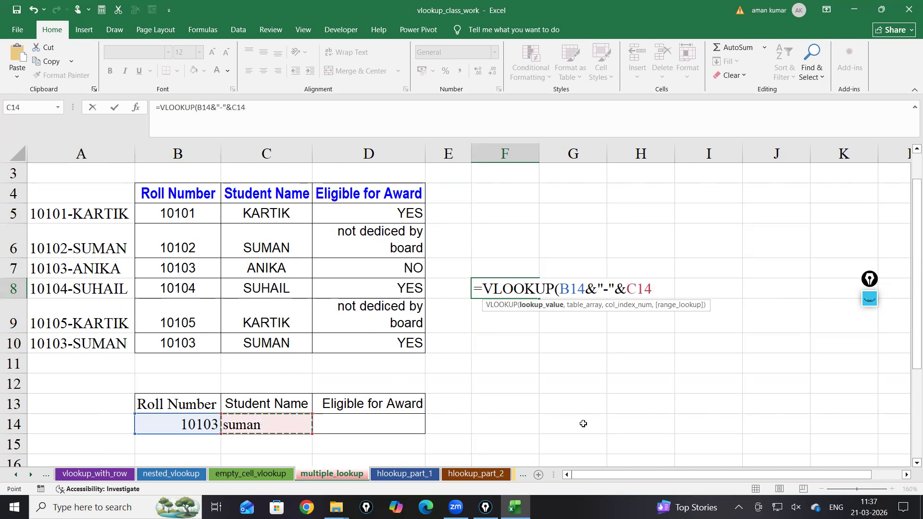
type(",")
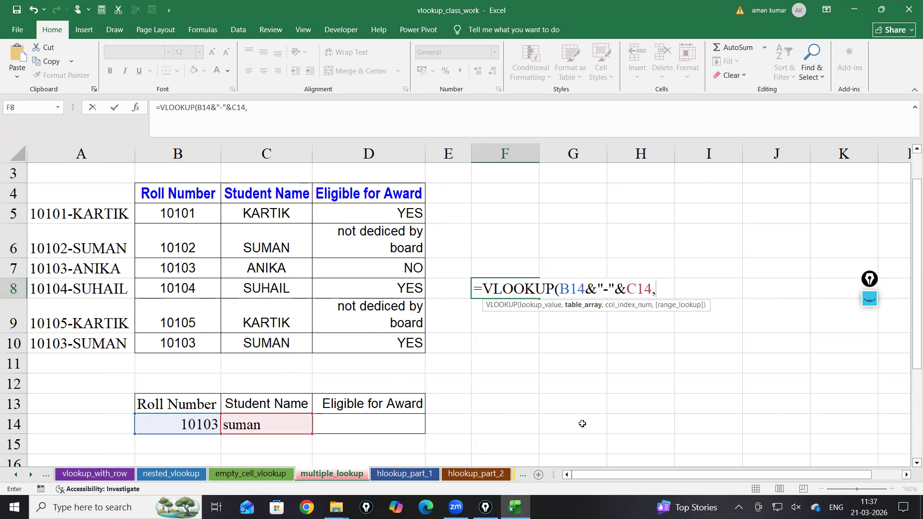
Complete the F8 VLOOKUP with the absolute table range $A$4:$D$10, column index 4 and exact match 0
left_click_drag(65, 198, 411, 346)
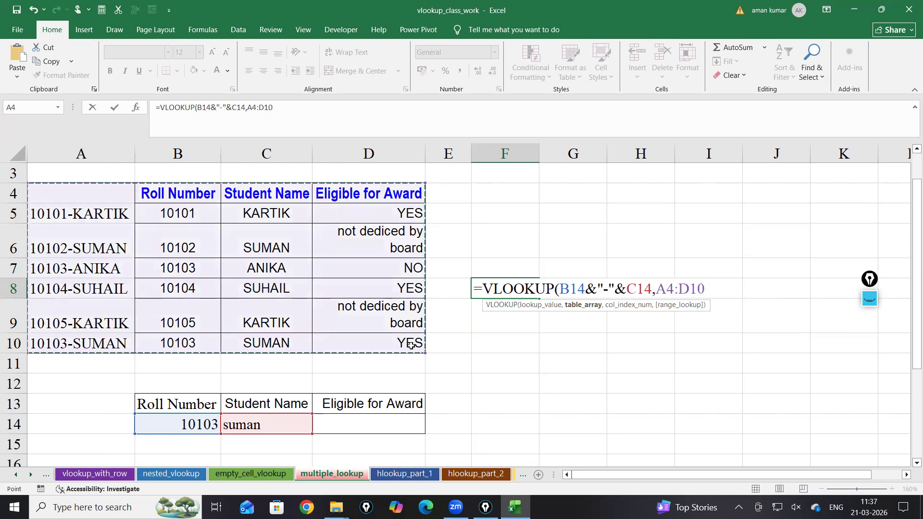
key("F4")
type(",")
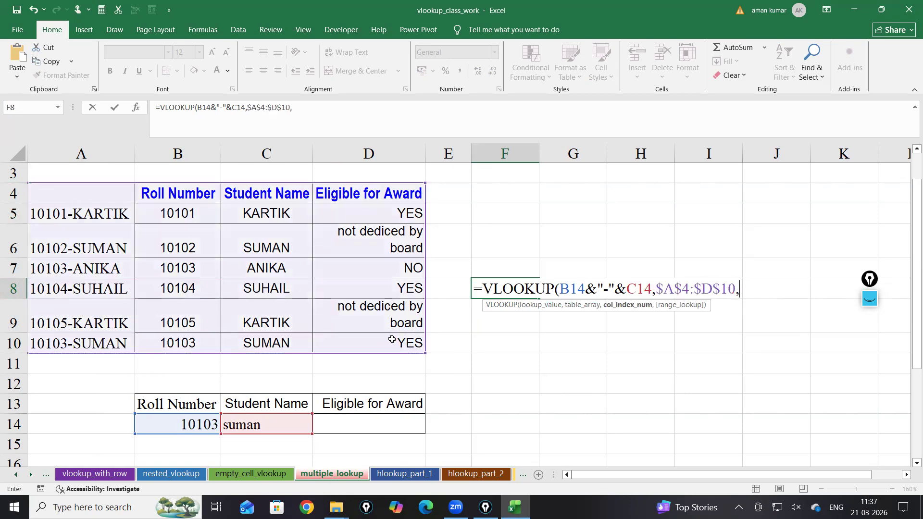
type("4,0")
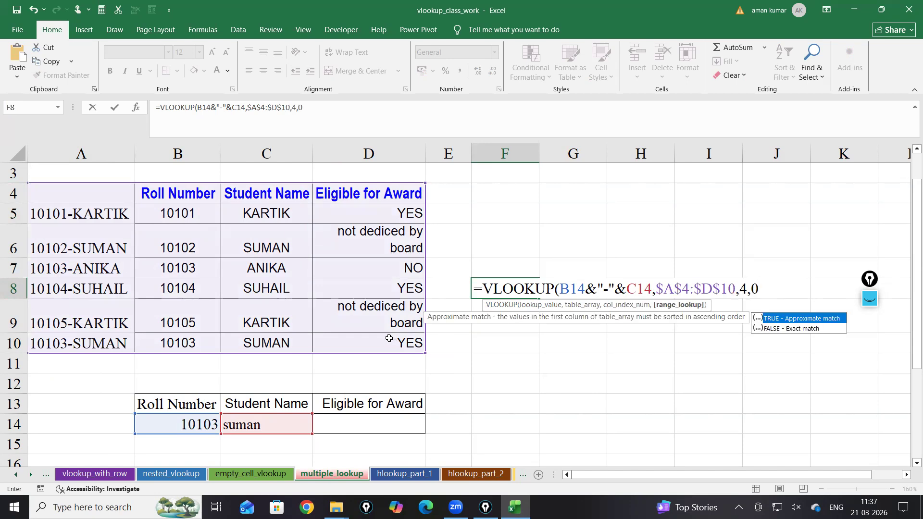
type(")")
key("Return")
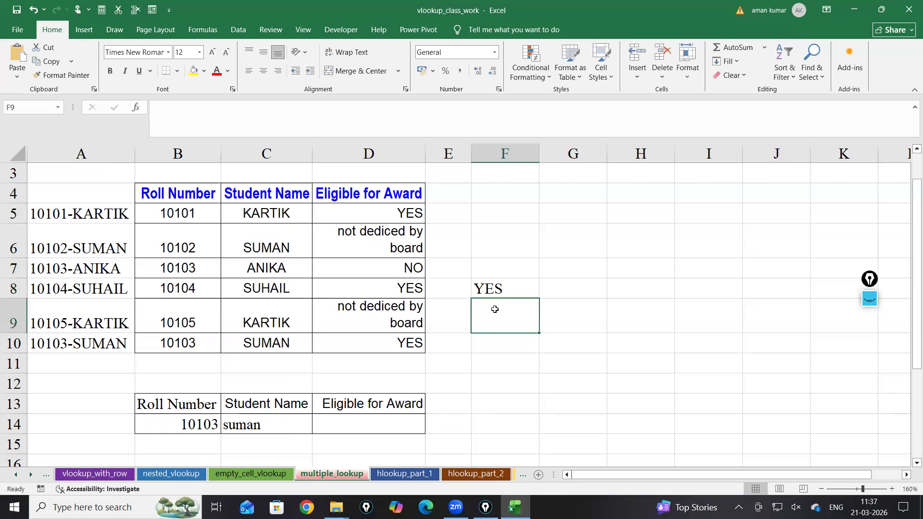
Show the VLOOKUP formula in F8 as text by prefixing it with an apostrophe
left_click(489, 290)
double_click(488, 288)
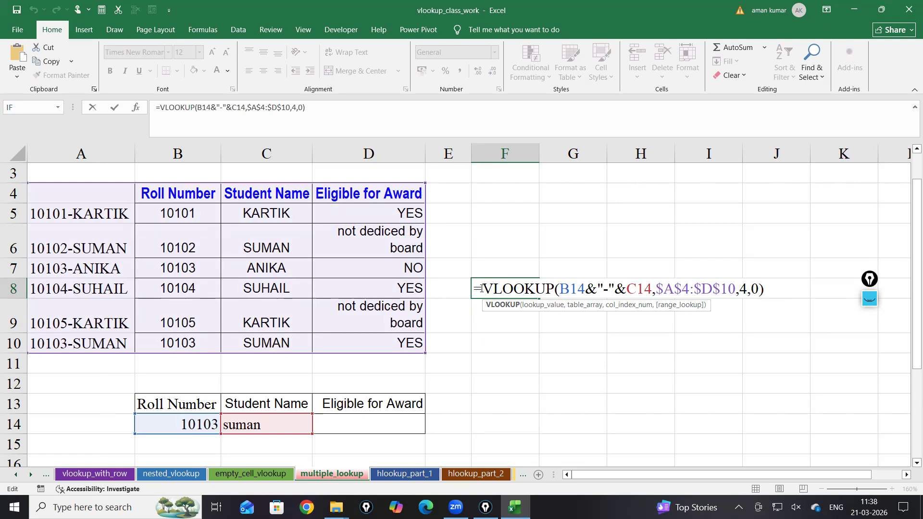
left_click(472, 288)
left_click(482, 313)
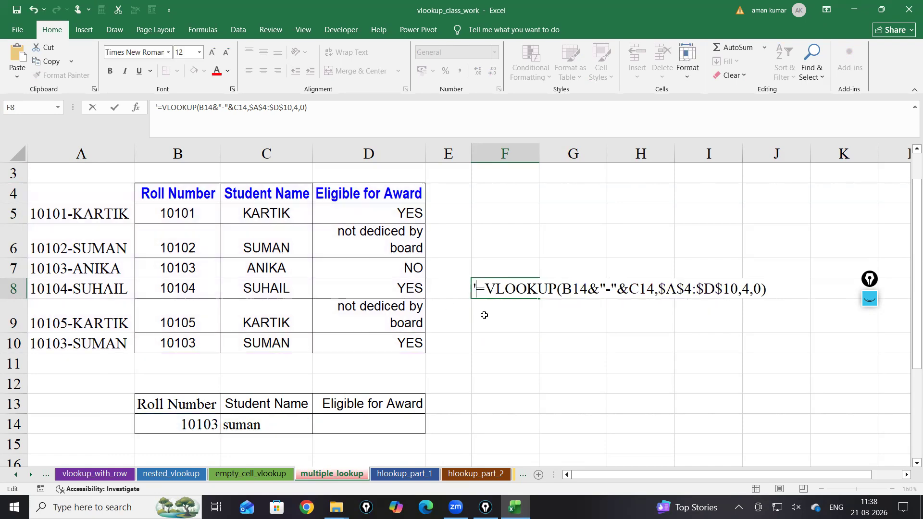
Show the joining formula in A5 as text instead of its result
double_click(61, 213)
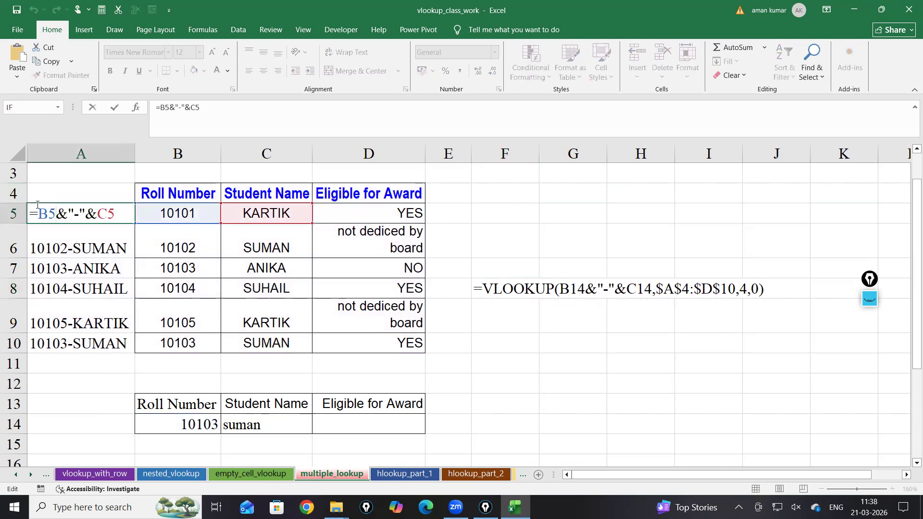
key("Escape")
left_click(624, 234)
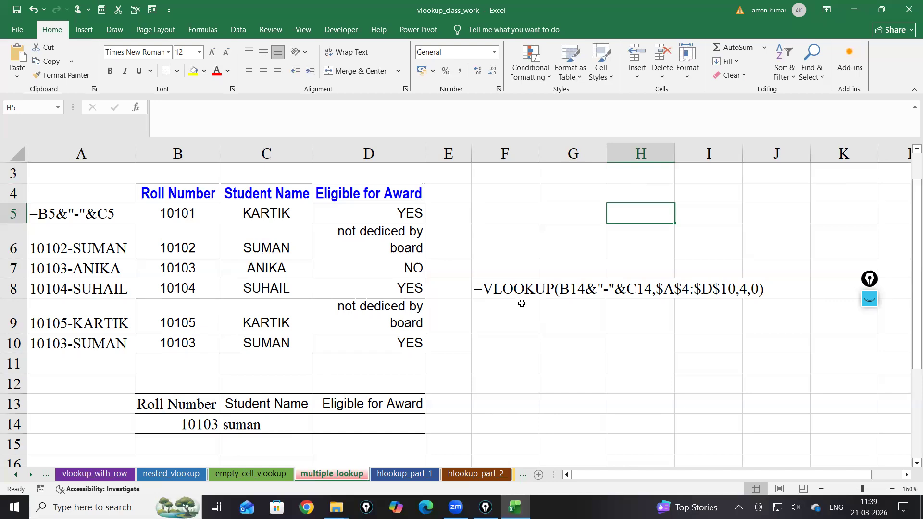
Remove the leading apostrophe in F8 so that the VLOOKUP formula calculates again
left_click(513, 295)
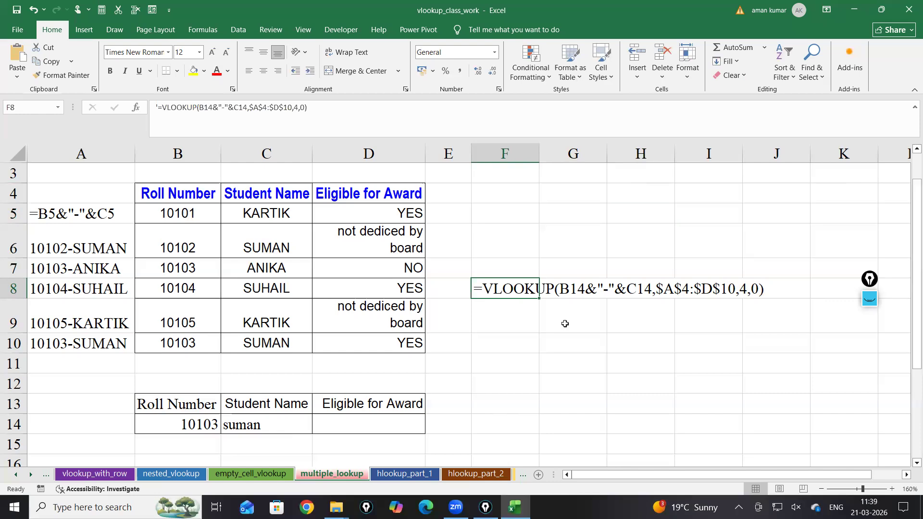
double_click(493, 290)
left_click(474, 289)
key("BackSpace")
key("Return")
Inspect the arguments of the VLOOKUP formula in F8 and view its result enlarged
left_click(515, 286)
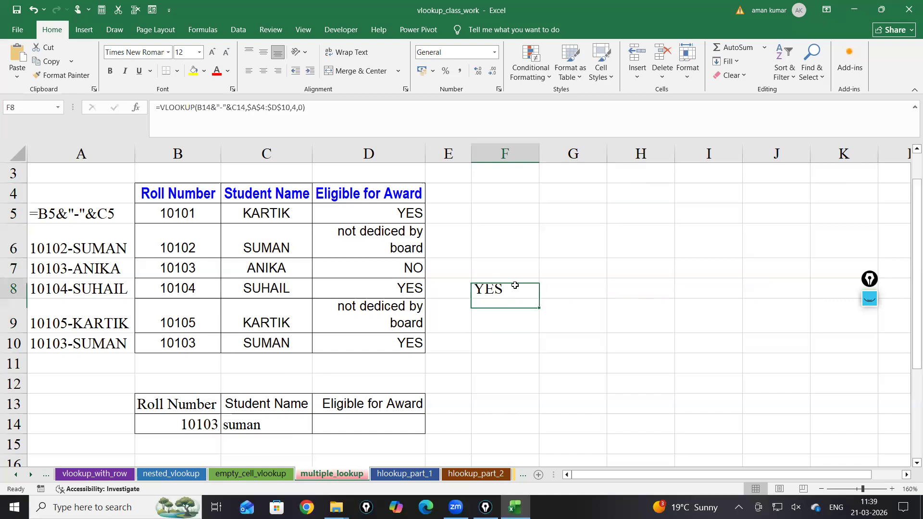
double_click(514, 286)
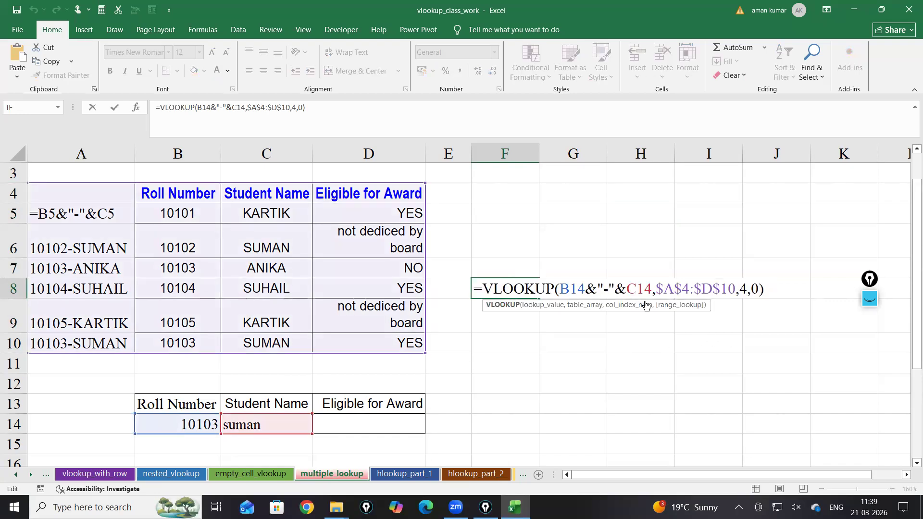
left_click(663, 349)
scroll(616, 333, "up", 5, "ctrl")
left_click(578, 295)
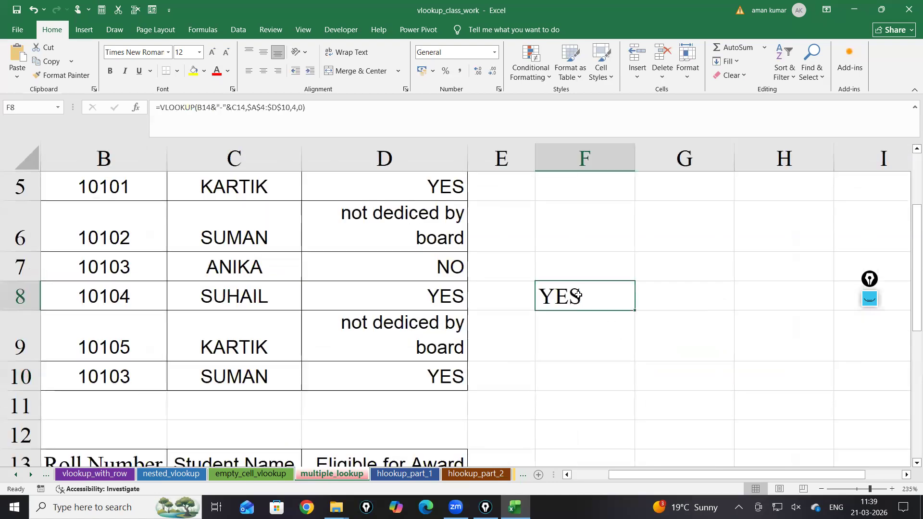
Inspect the VLOOKUP formula in F8 together with the roll number and student name cells it joins, B14 and C14
double_click(578, 295)
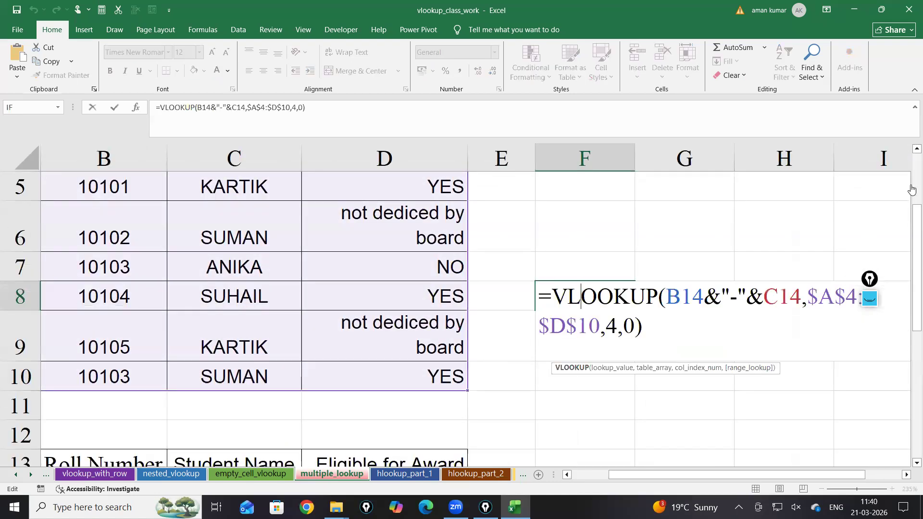
left_click_drag(868, 280, 911, 190)
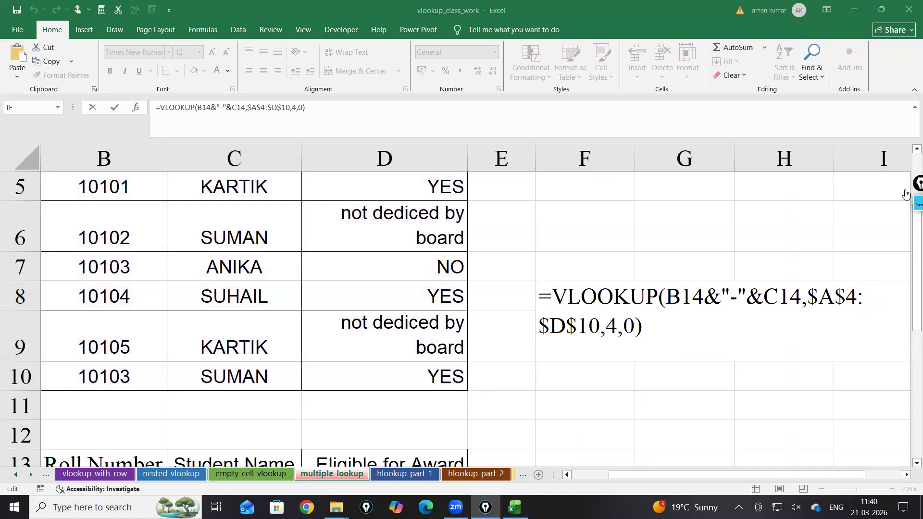
left_click_drag(905, 191, 53, 336)
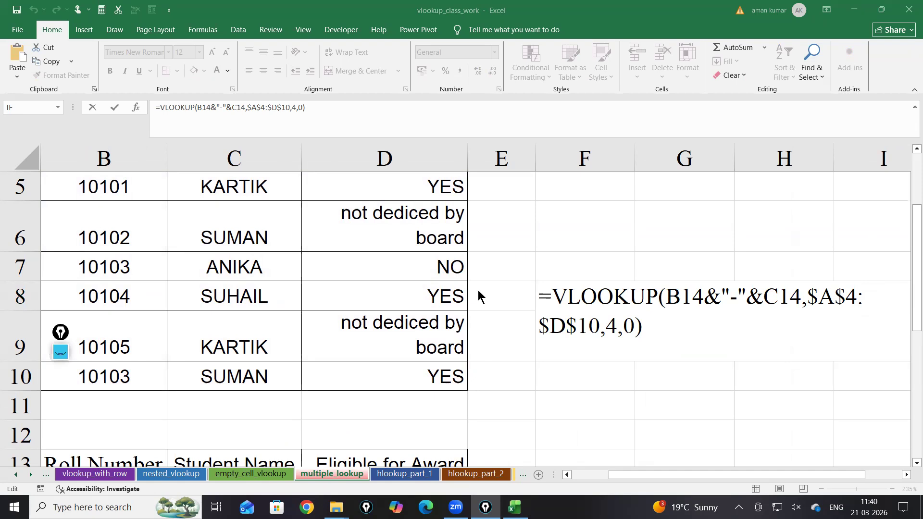
left_click(581, 296)
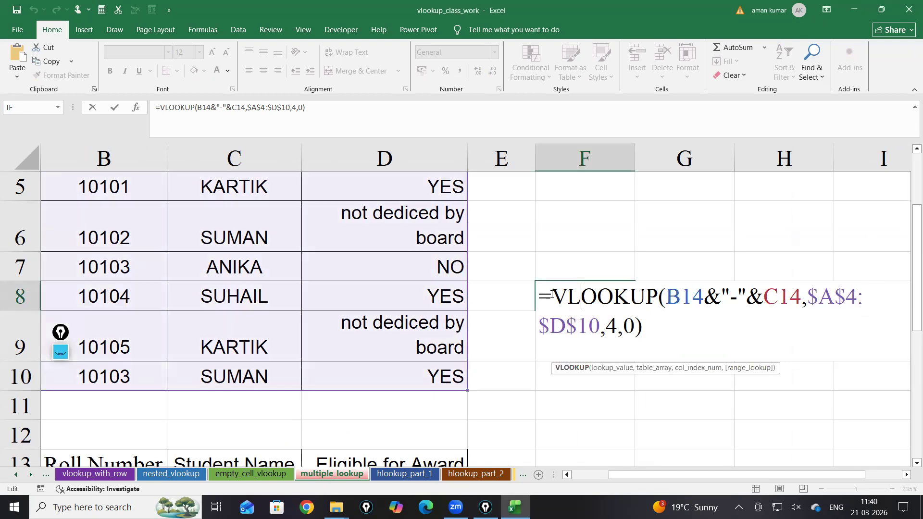
key("Return")
left_click(548, 294)
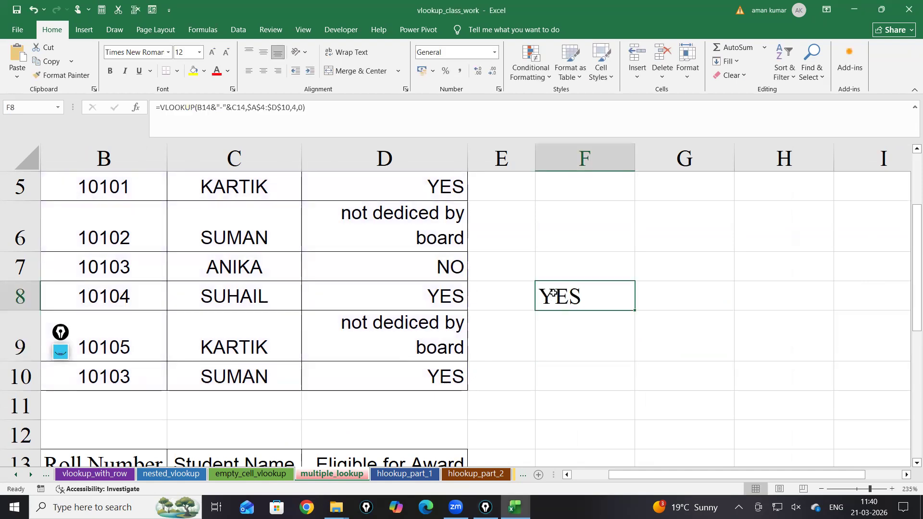
double_click(551, 294)
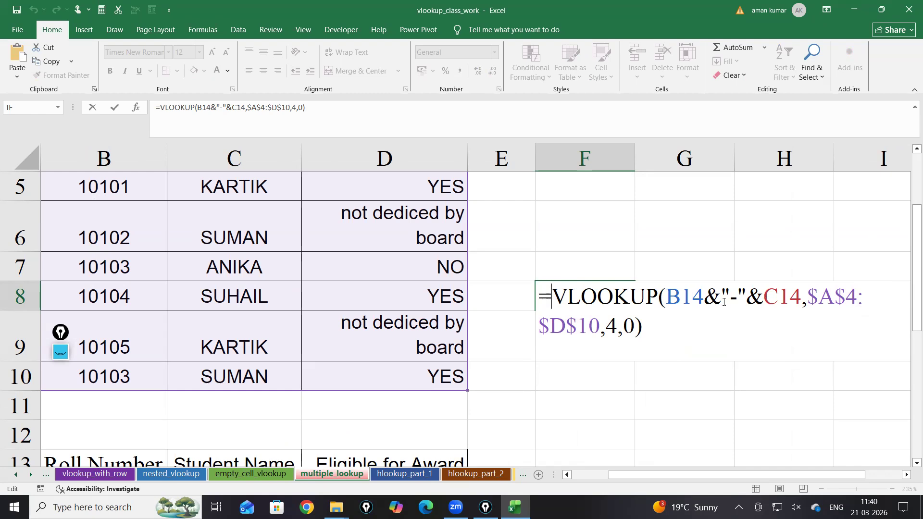
scroll(390, 394, "down", 2)
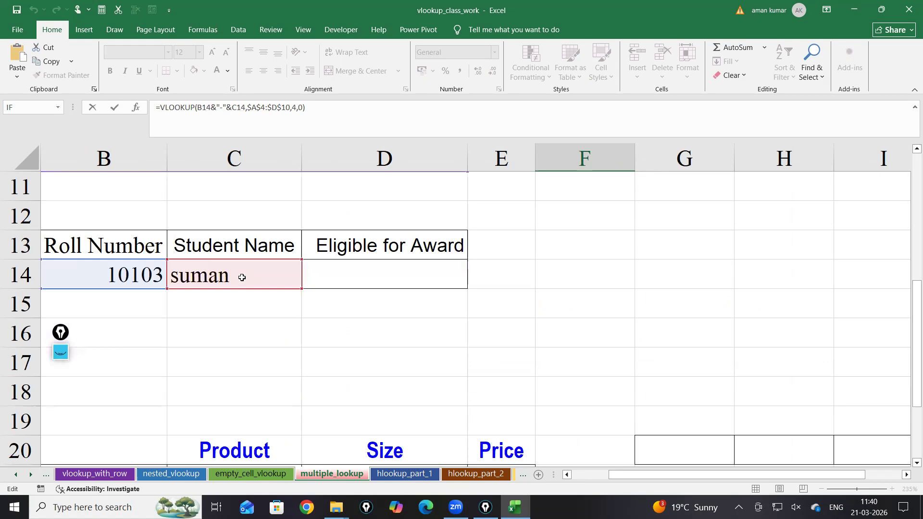
scroll(319, 281, "up", 2)
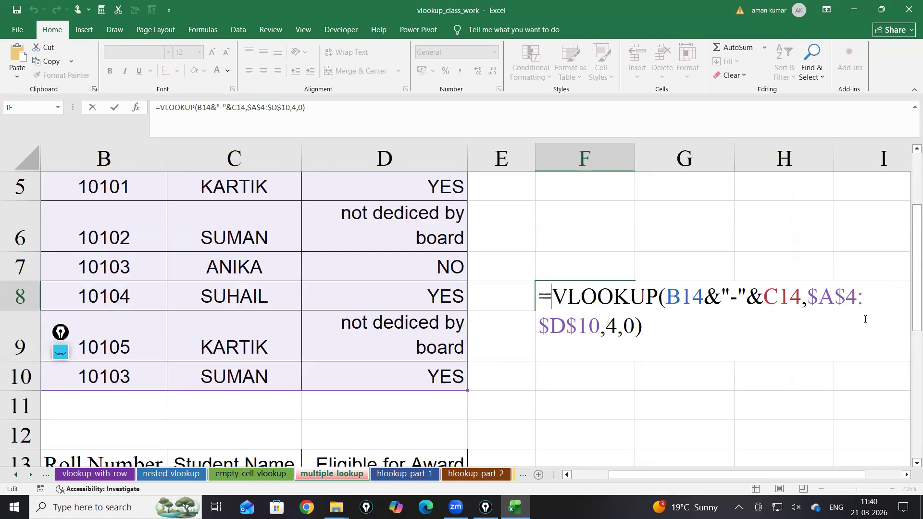
key("Return")
Open the hlookup_part_1 sheet and widen column A enough to show its product names and prices in full
left_click(404, 474)
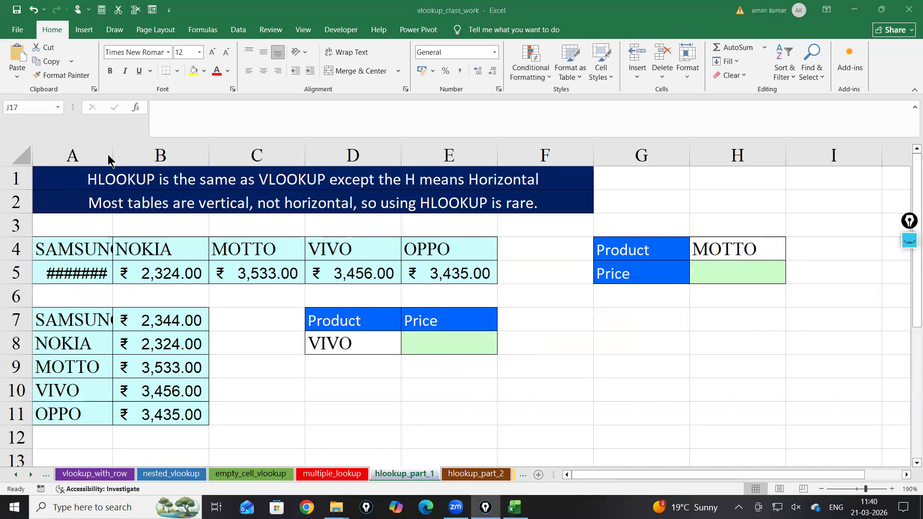
left_click_drag(113, 155, 124, 155)
left_click(481, 344)
left_click(667, 358)
Fill the empty price cells E8 and H5 with white
left_click(451, 336)
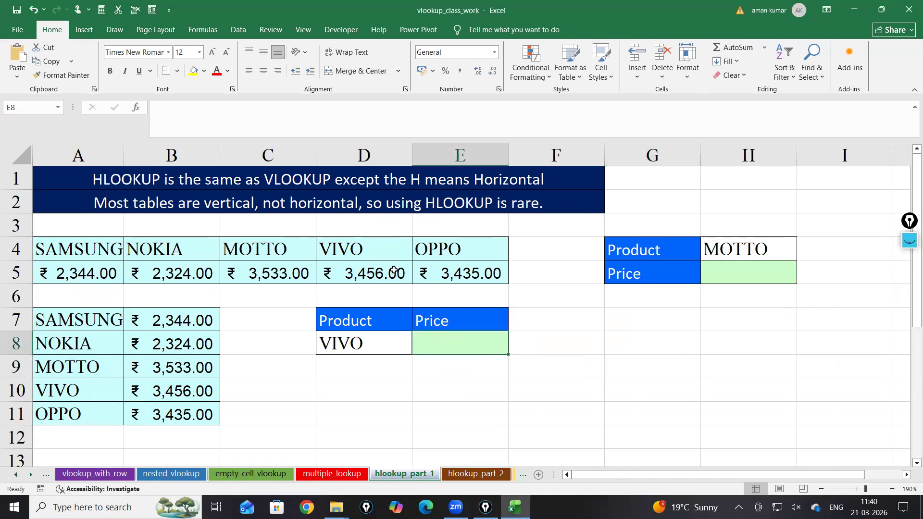
left_click(193, 71)
left_click(204, 71)
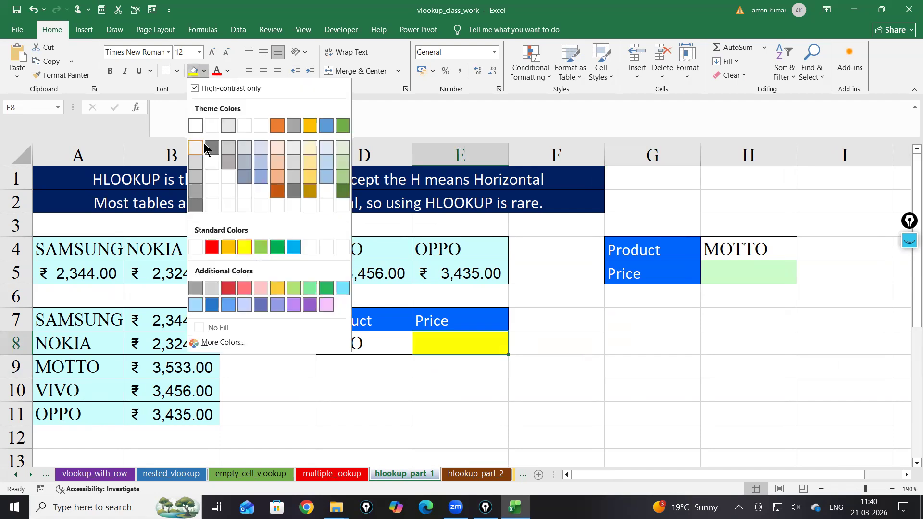
left_click(204, 142)
left_click(743, 275)
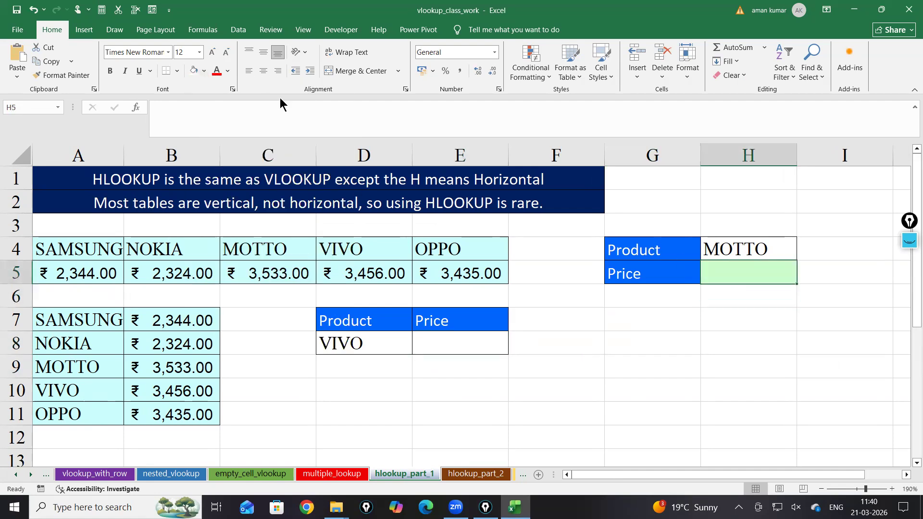
left_click(193, 71)
left_click(666, 328)
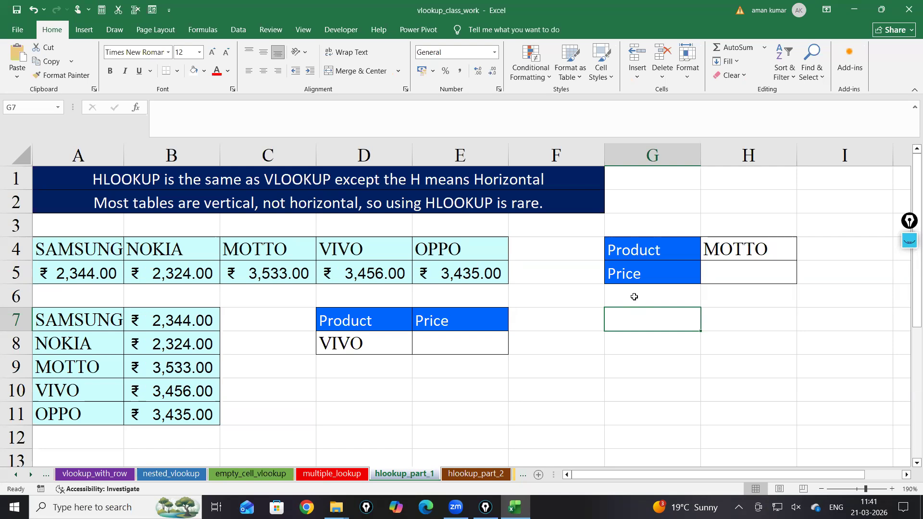
Select the vertical product and price list in A7:B11 to examine its layout
left_click_drag(82, 319, 167, 417)
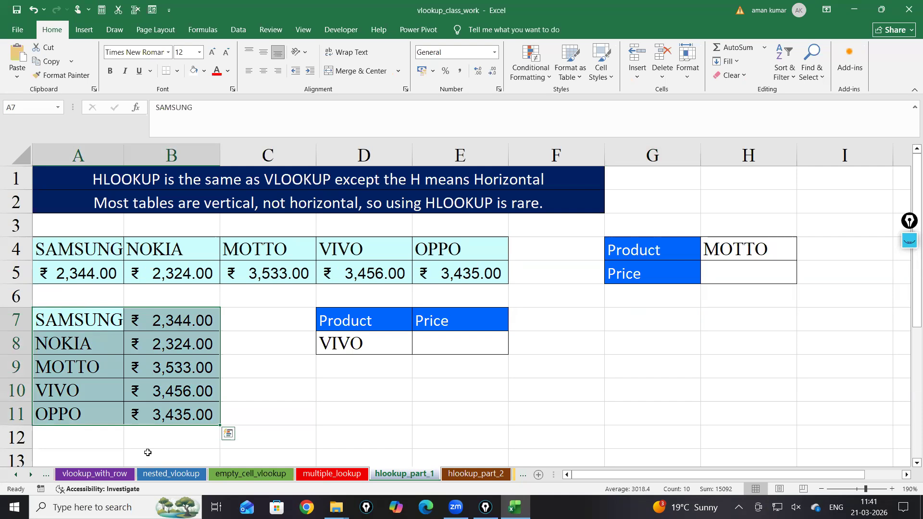
left_click(18, 342)
left_click_drag(62, 318, 154, 404)
left_click(909, 221)
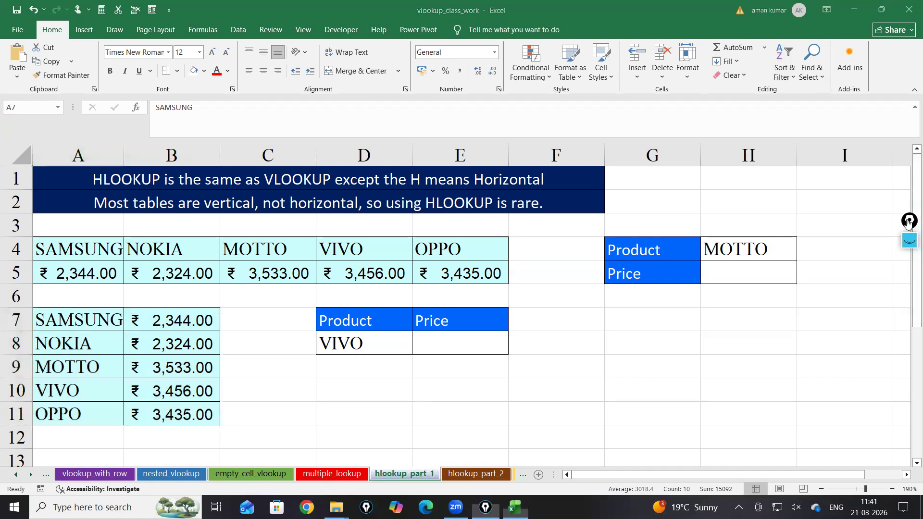
left_click_drag(908, 223, 58, 220)
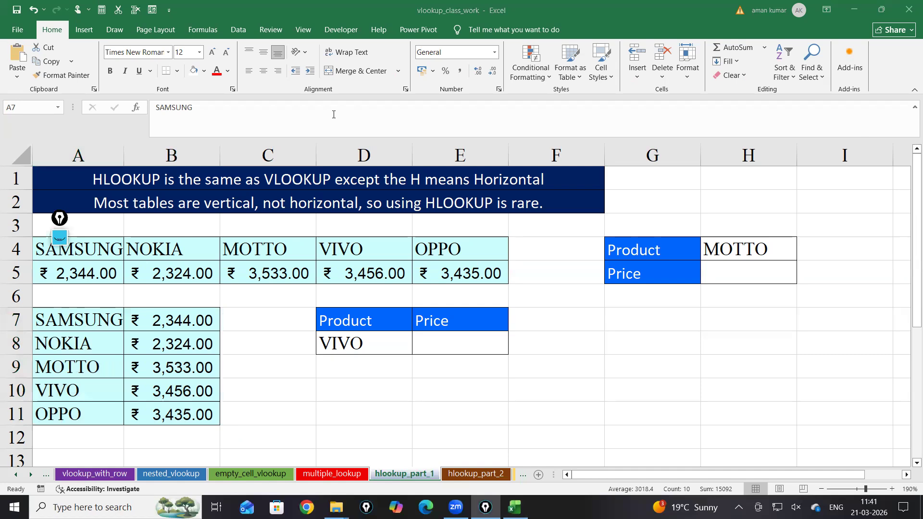
left_click(60, 218)
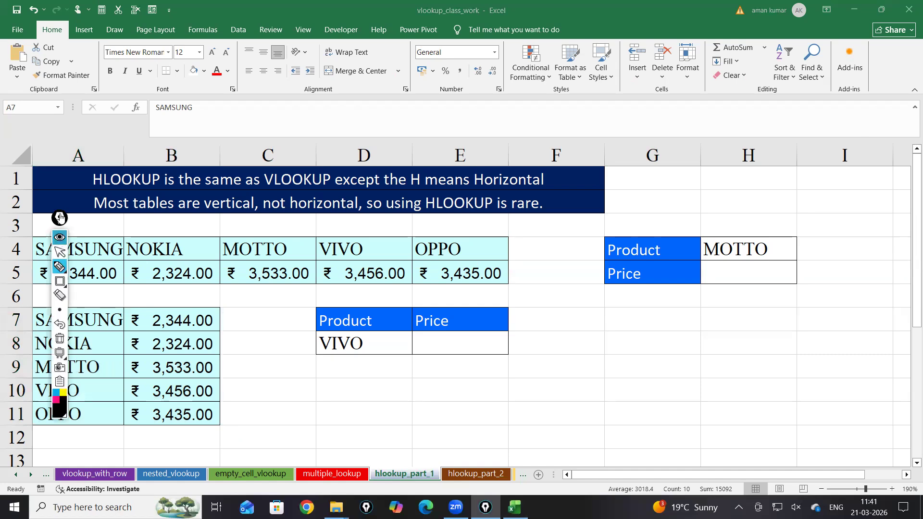
left_click_drag(60, 217, 36, 155)
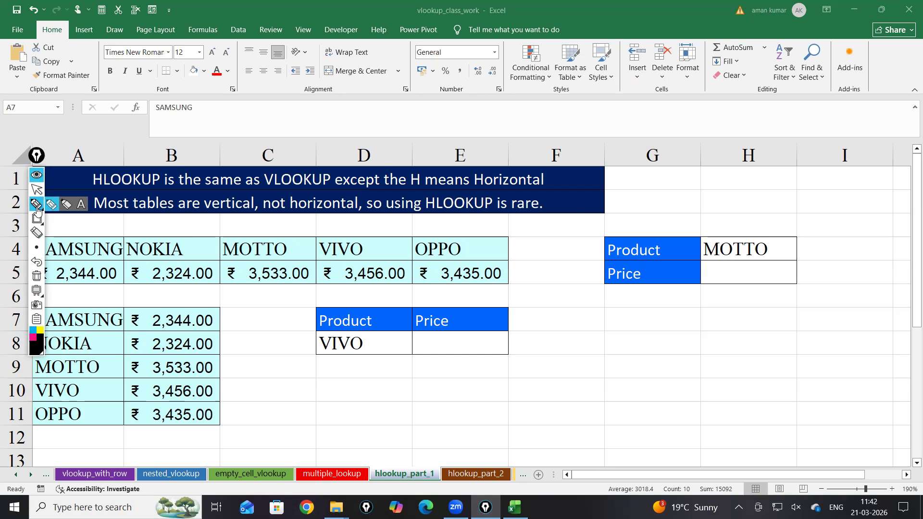
left_click(37, 190)
left_click(38, 204)
left_click(853, 10)
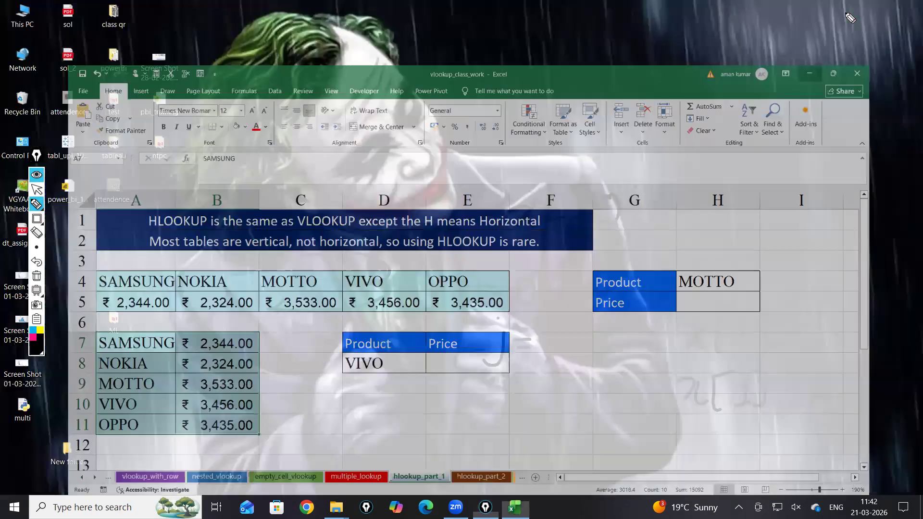
left_click(37, 174)
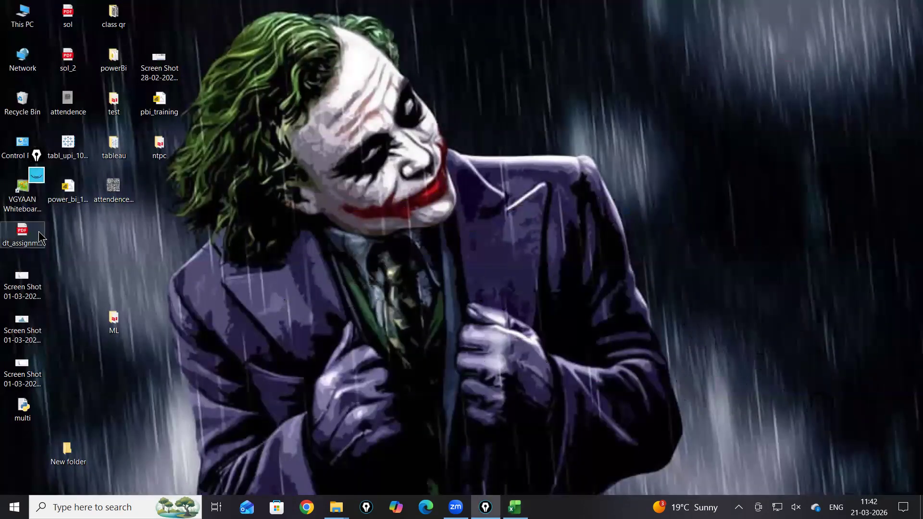
left_click(515, 507)
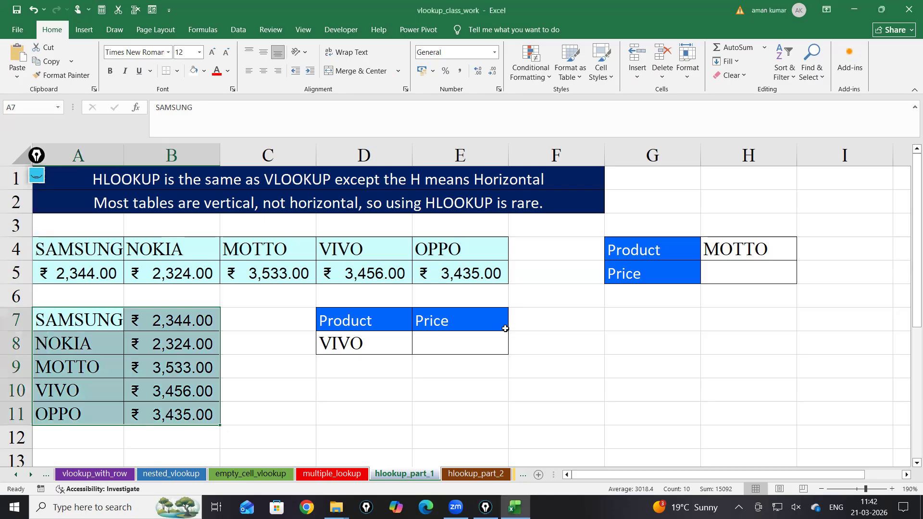
Examine the horizontal price table in A4:E5 alongside the vertical list and the price cells E8 and H5
left_click(504, 328)
left_click(478, 358)
left_click(517, 351)
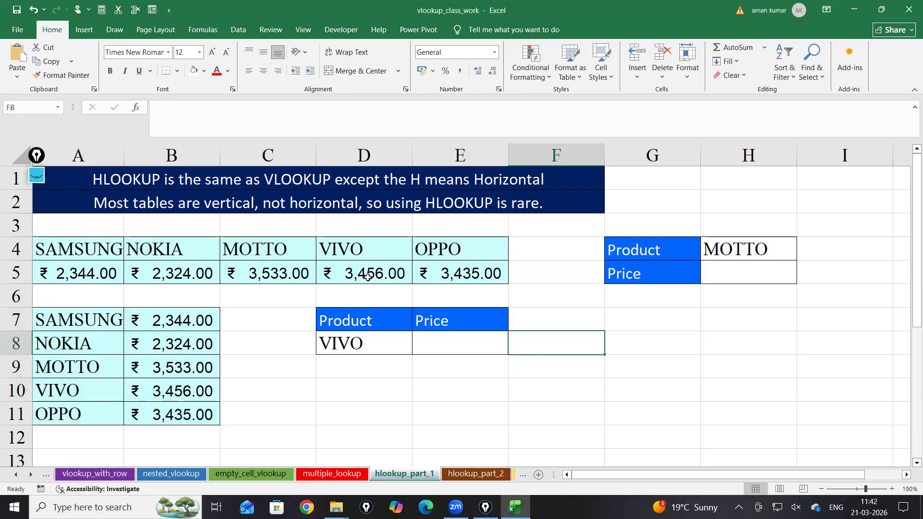
left_click(370, 242)
left_click_drag(88, 341, 120, 414)
left_click(425, 323)
left_click(719, 204)
left_click(726, 272)
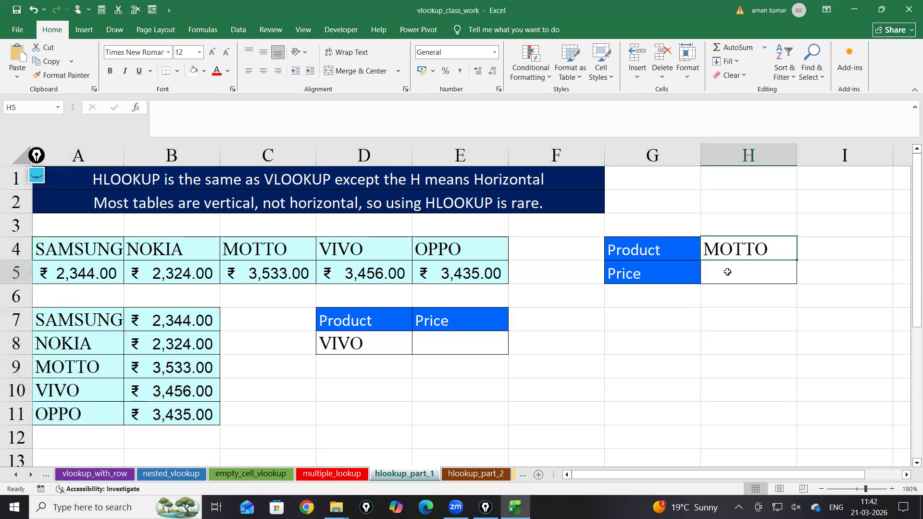
left_click(473, 345)
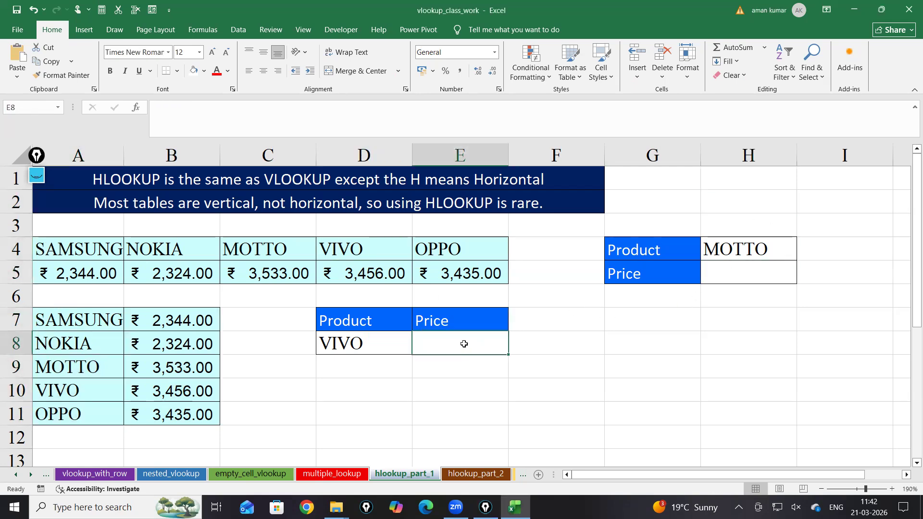
left_click_drag(44, 251, 457, 268)
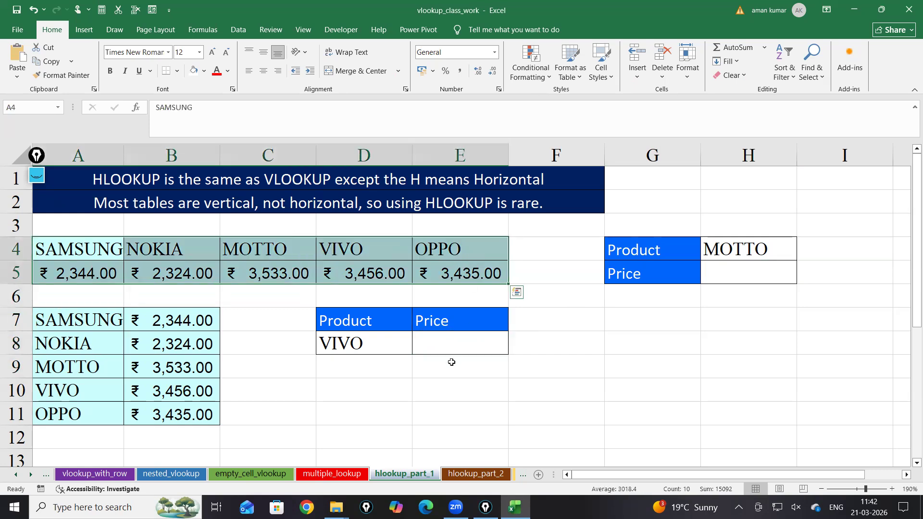
Look up the price of the product in D8 by entering =HLOOKUP($D$8,$A$4:$E$5,2,0) in E8
left_click(445, 352)
type("=hl")
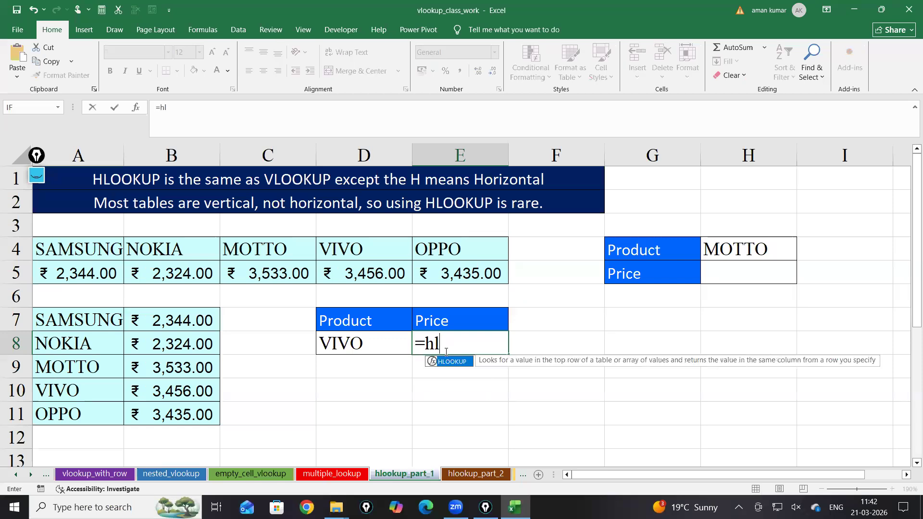
key("Tab")
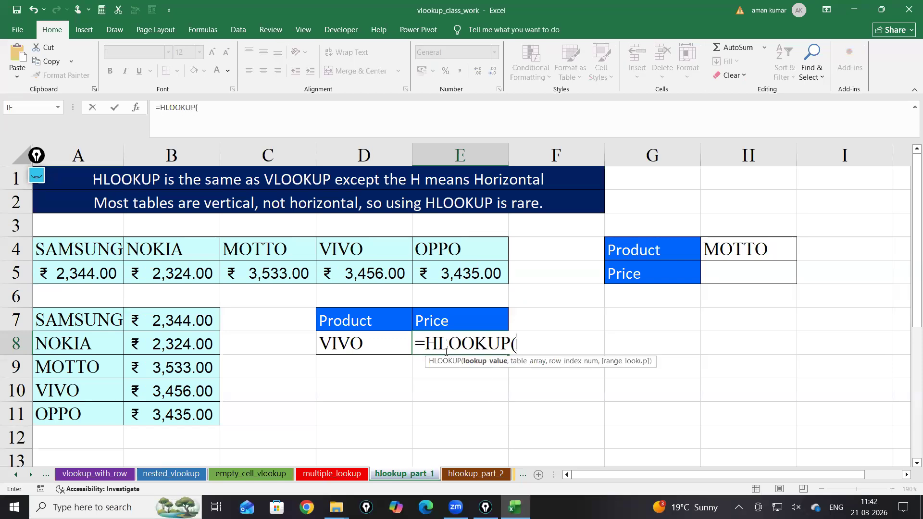
left_click(393, 342)
key("F4")
type(",")
left_click_drag(68, 255, 501, 264)
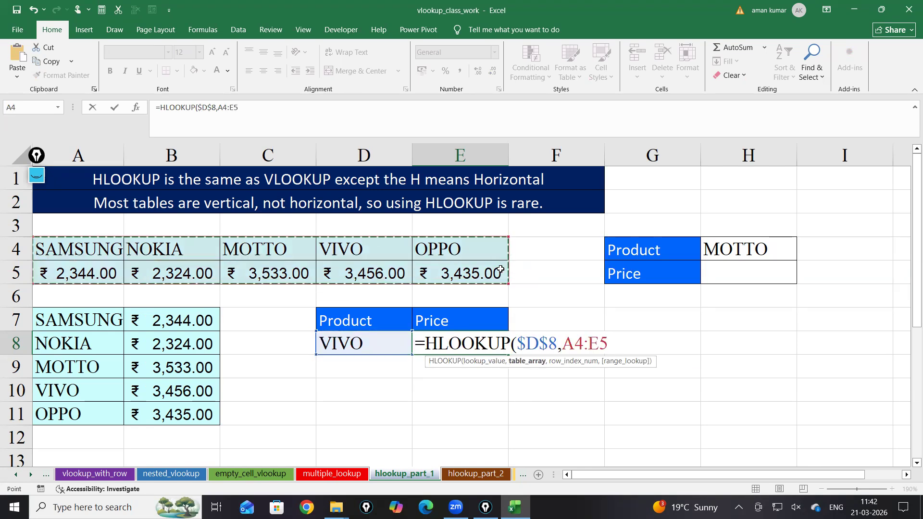
key("F4")
type(",")
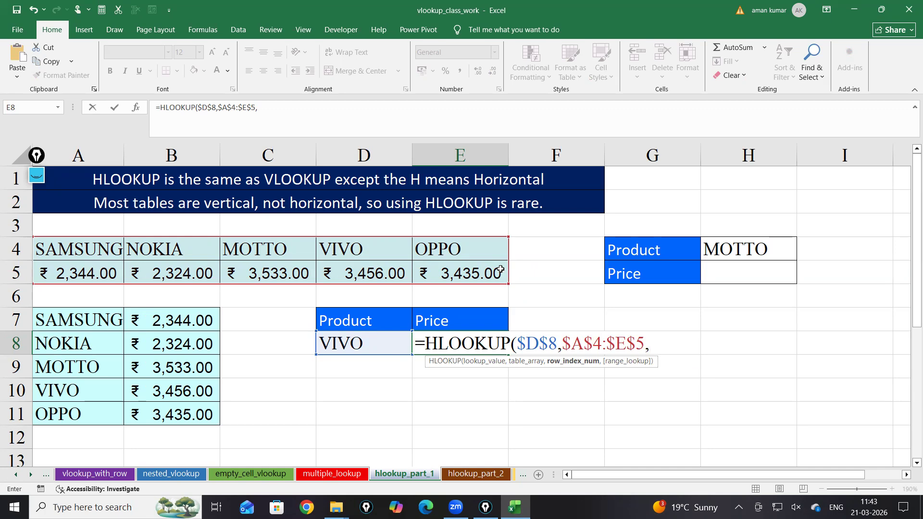
type("2,0)")
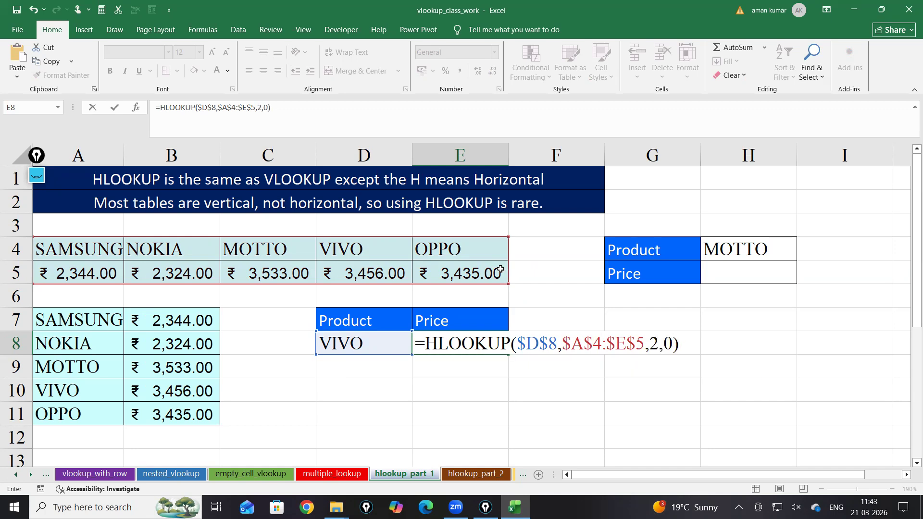
key("Return")
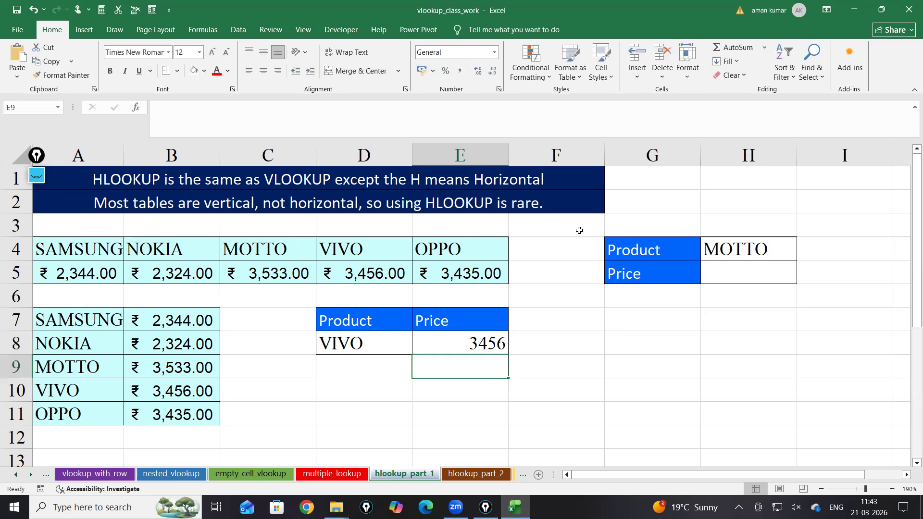
Review the arguments of the HLOOKUP formula in E8 and view the lookup tables enlarged
left_click(492, 333)
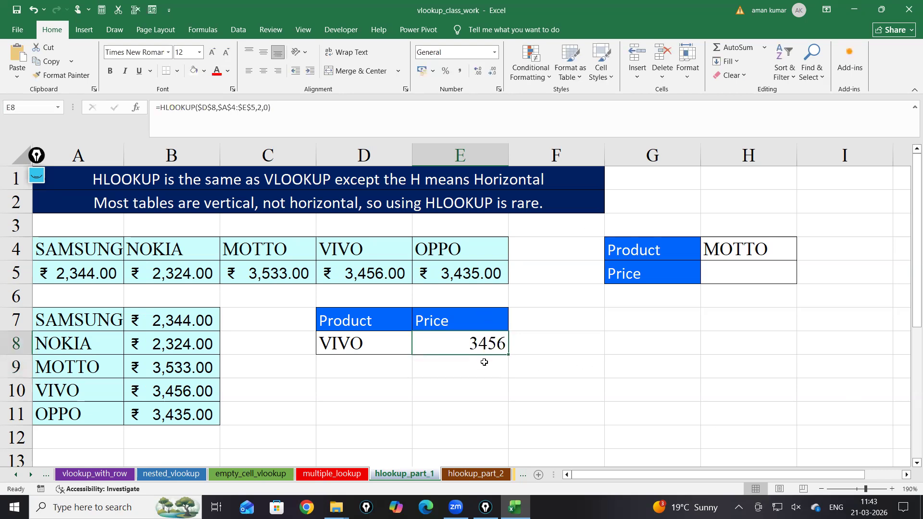
key("F2")
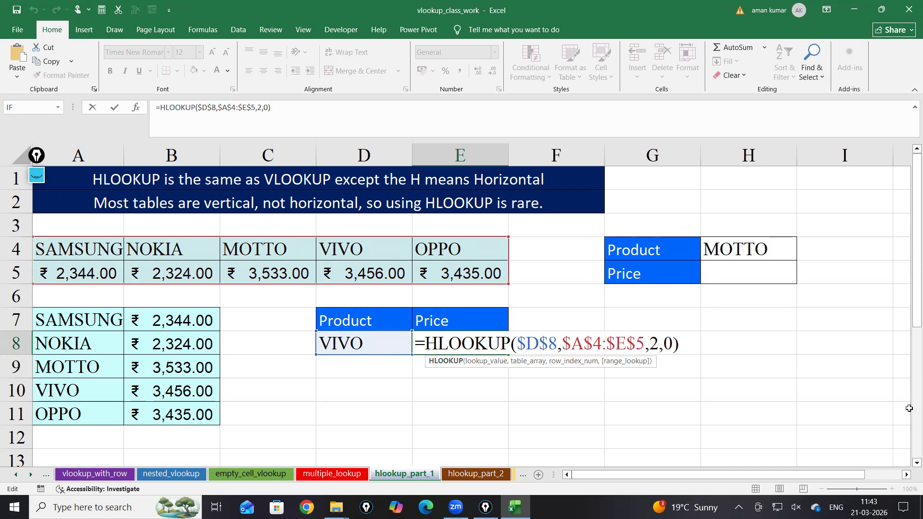
key("Return")
scroll(586, 378, "up", 3, "ctrl")
scroll(589, 375, "up", 2, "ctrl")
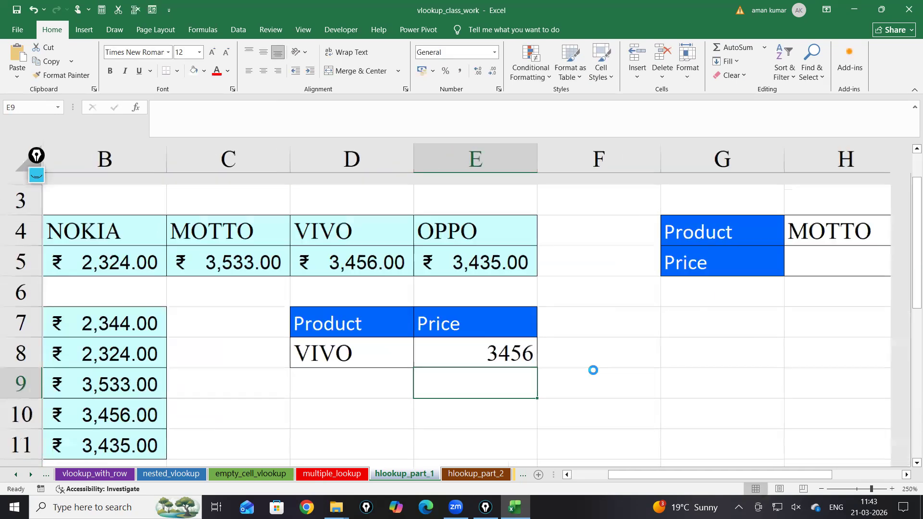
scroll(647, 437, "right", 2)
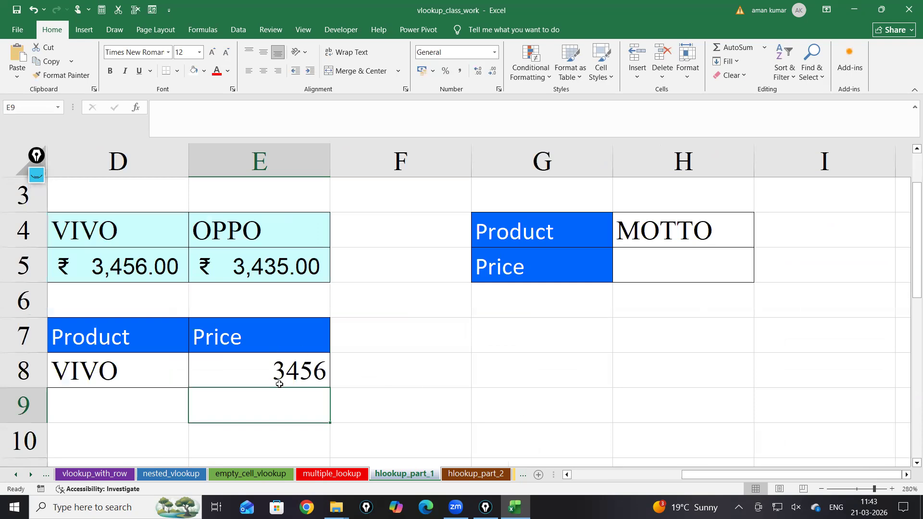
Review the arguments of the HLOOKUP formula in E8 again and glance at the hlookup_part_2 sheet
scroll(275, 317, "down", 1)
double_click(281, 265)
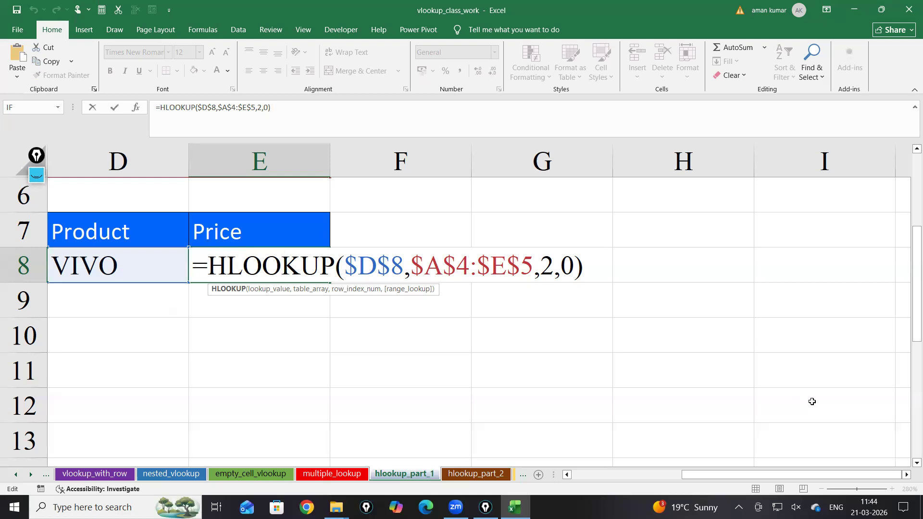
key("Return")
left_click(473, 475)
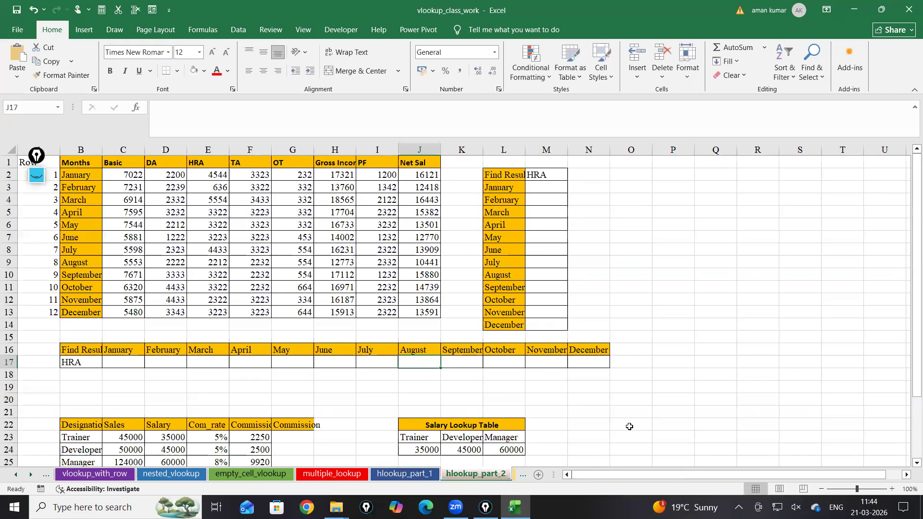
scroll(699, 395, "up", 1)
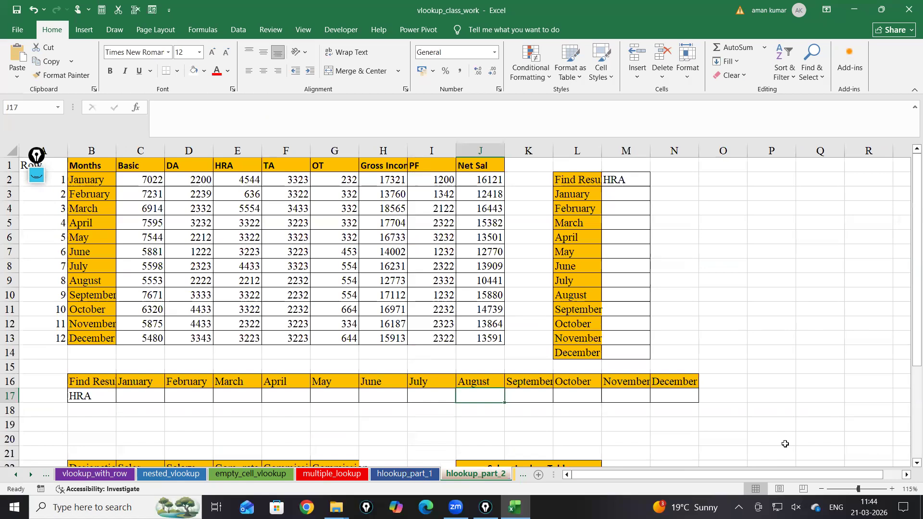
left_click(391, 474)
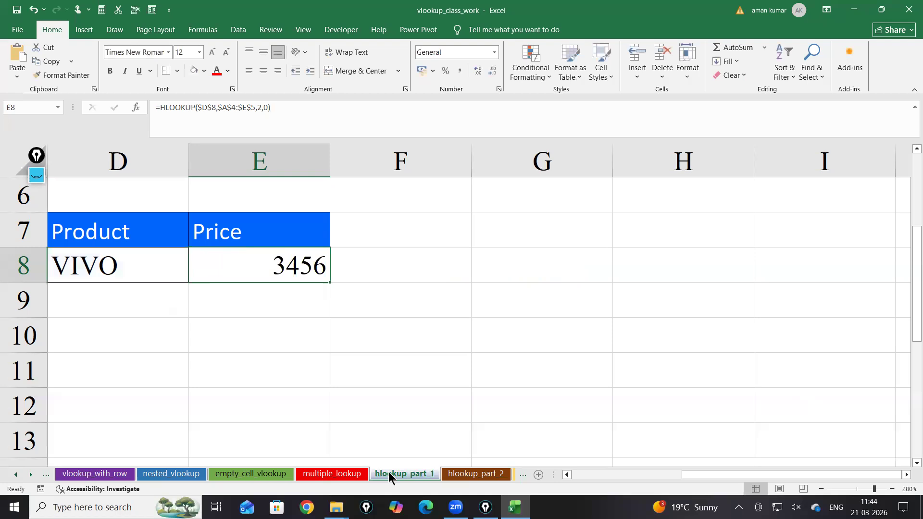
double_click(311, 264)
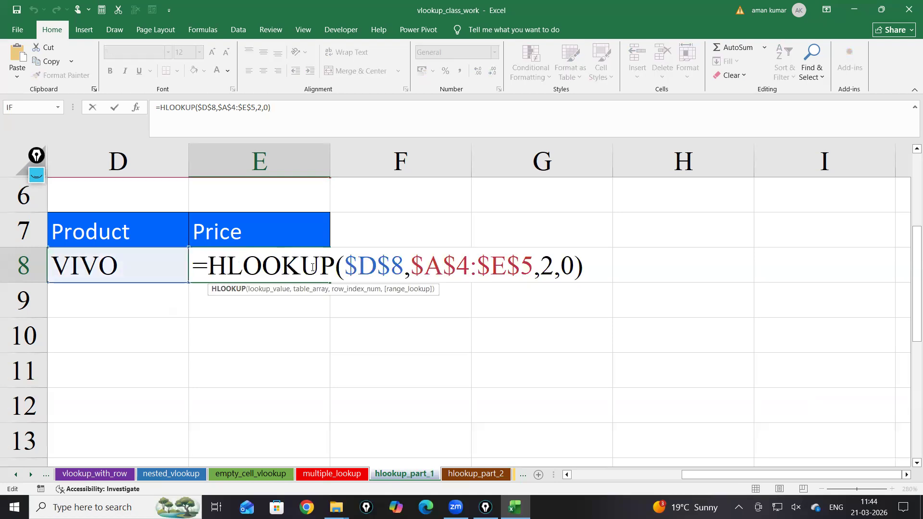
left_click(610, 414)
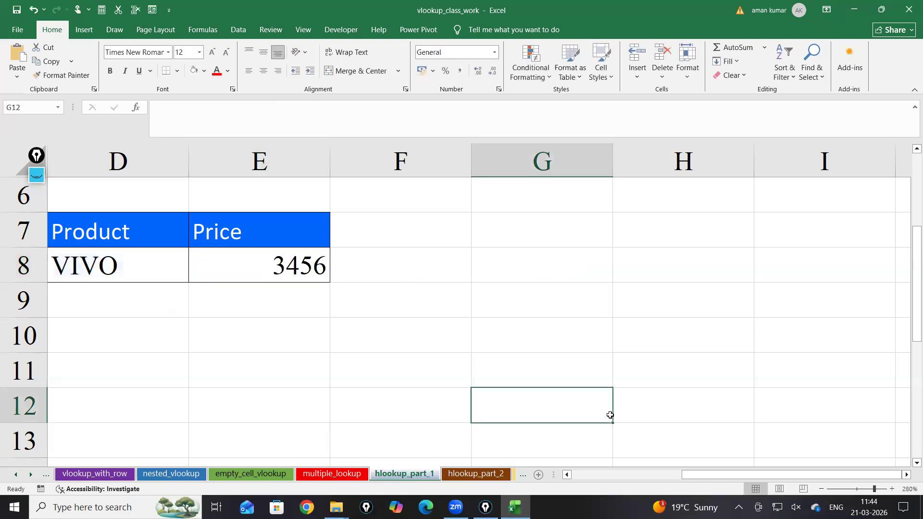
Examine the hlookup_part_2 sheet's vertical result list in L2:M14 and horizontal result row in B16:N17, both looking up HRA
left_click(475, 475)
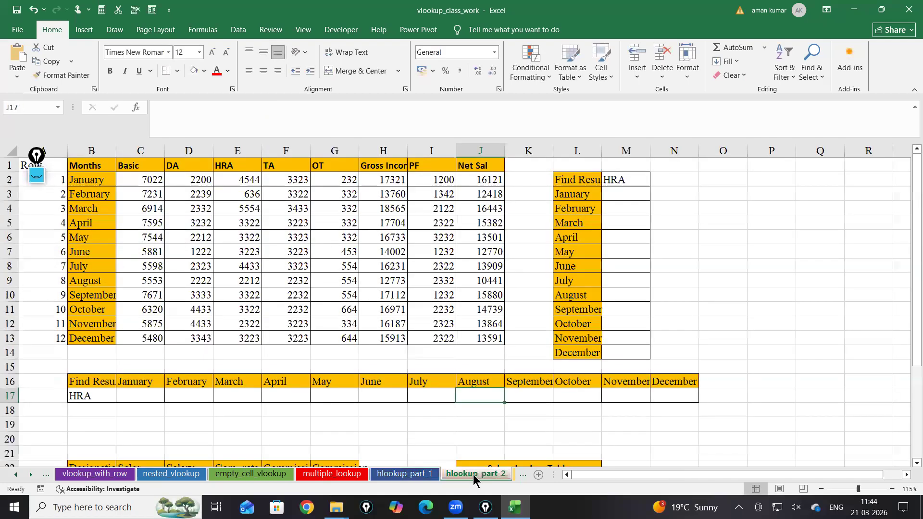
left_click_drag(622, 165, 616, 331)
left_click_drag(286, 396, 561, 412)
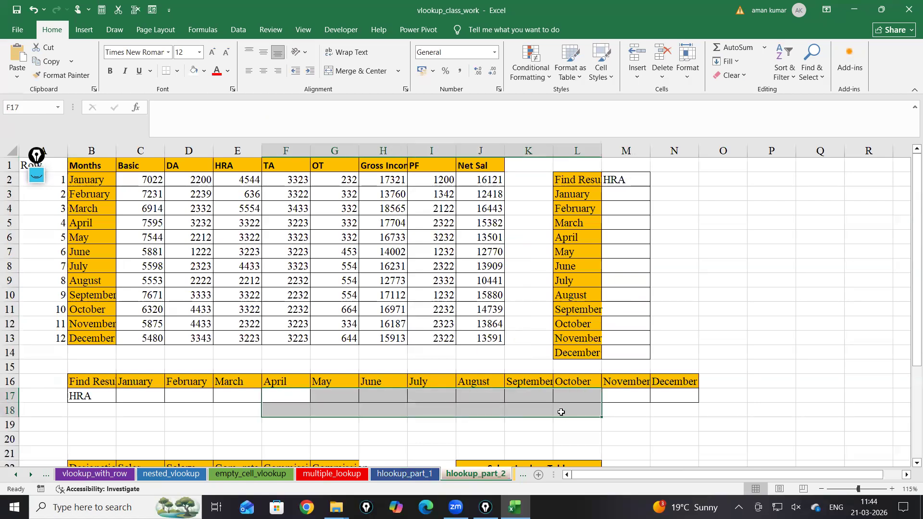
left_click_drag(623, 382, 619, 398)
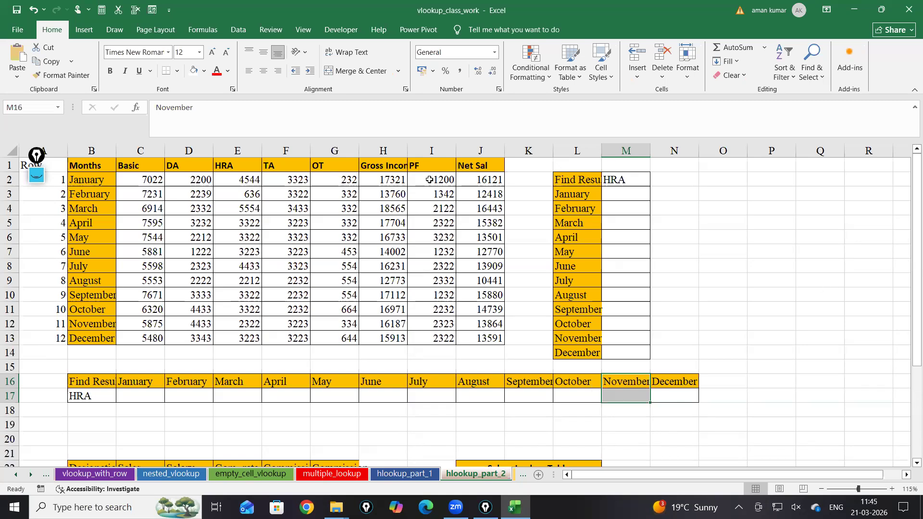
left_click(624, 181)
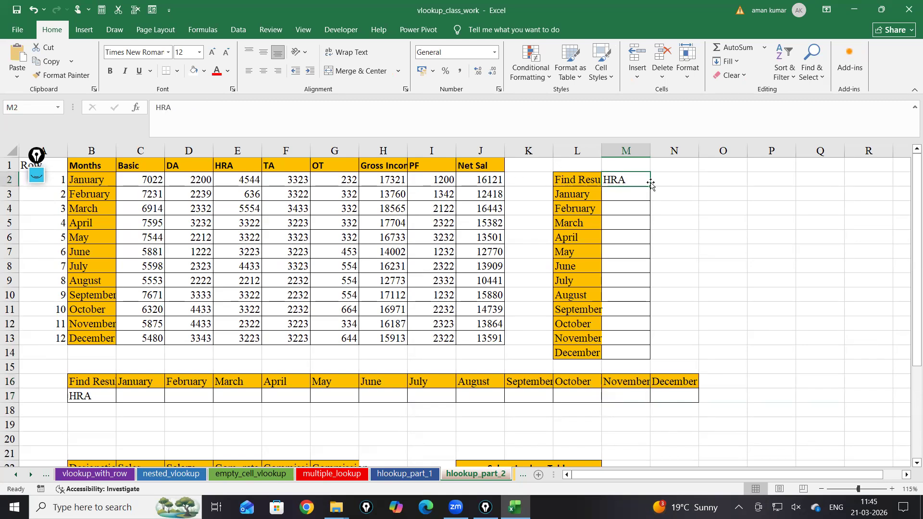
left_click(96, 393)
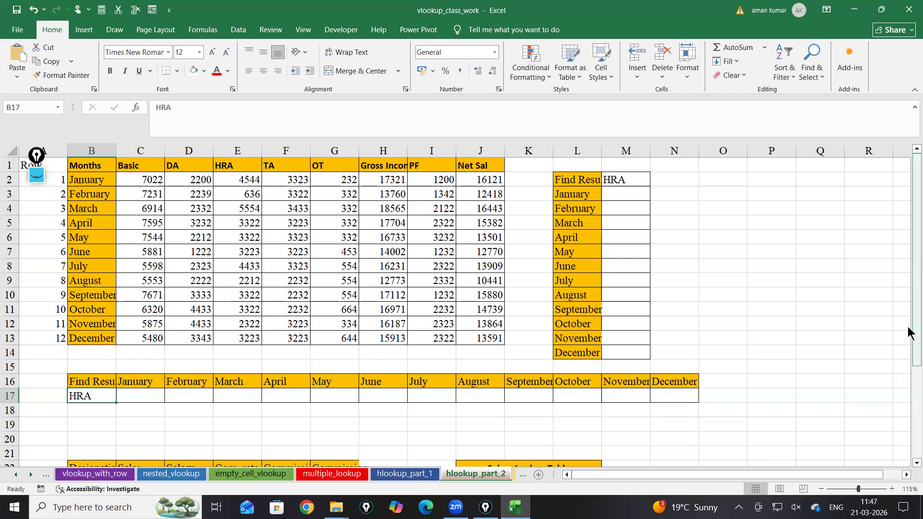
left_click(138, 390)
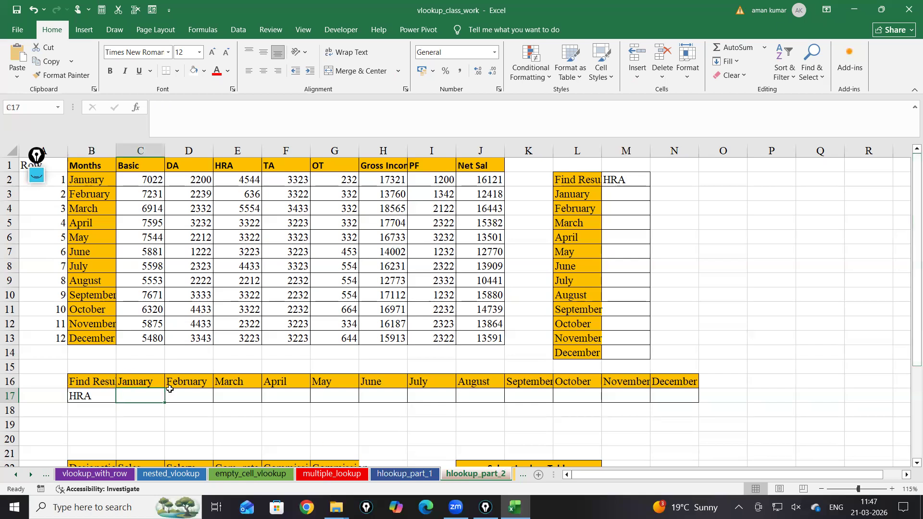
Start an HLOOKUP formula in January's result cell M3 with the absolute reference $M$2 as lookup value
left_click(624, 197)
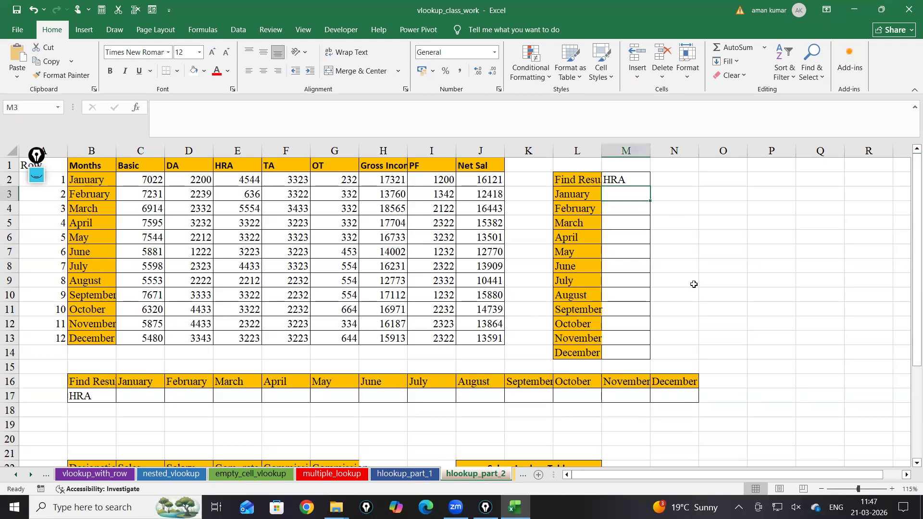
scroll(814, 265, "down", 1)
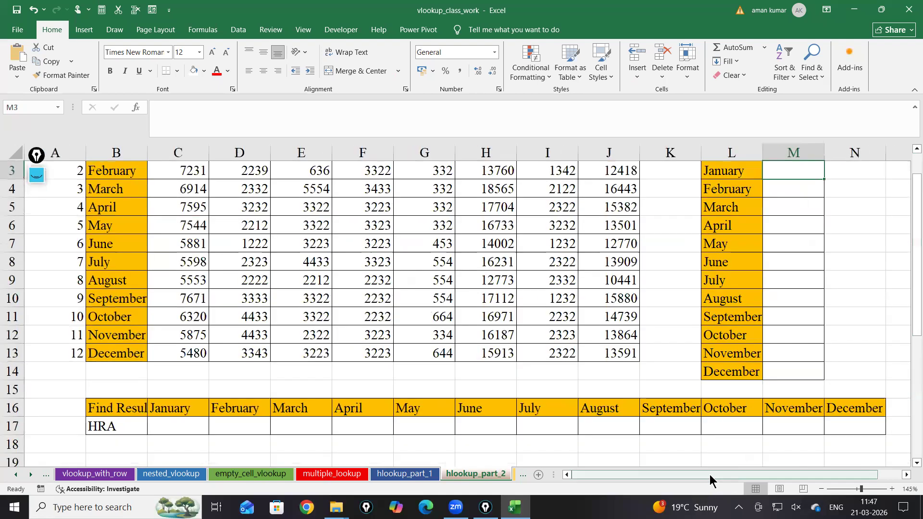
scroll(614, 354, "up", 2, "ctrl")
scroll(615, 353, "up", 1)
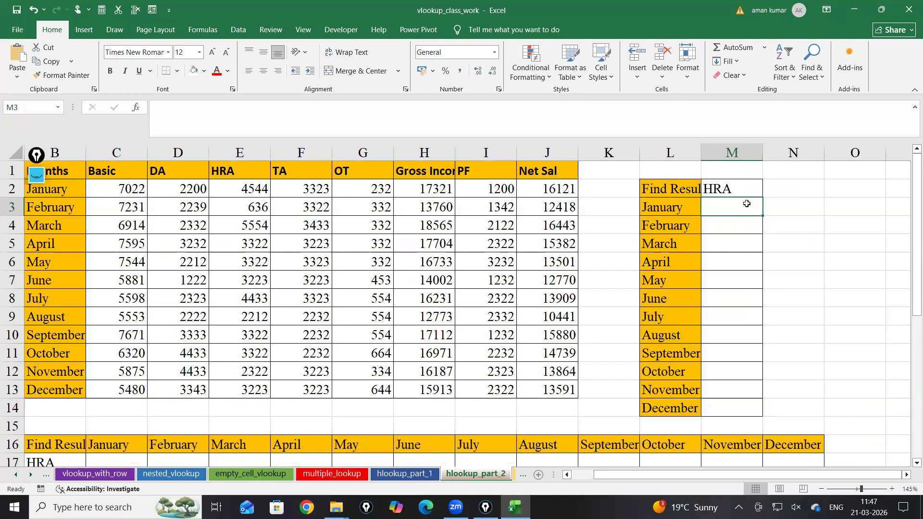
type("=h")
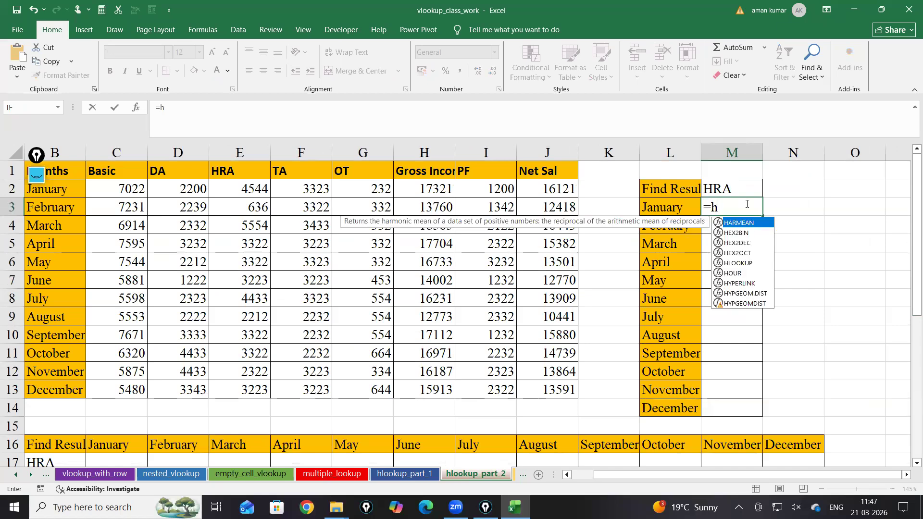
type("l")
key("Tab")
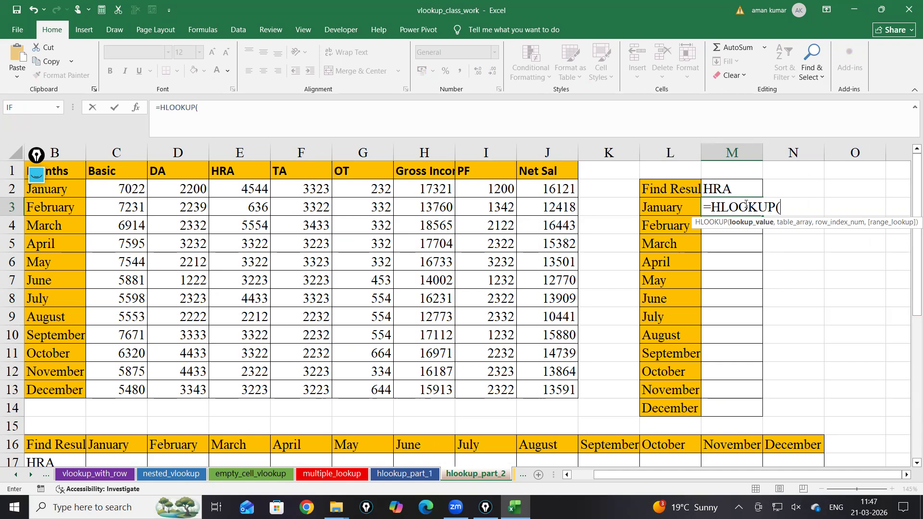
left_click(729, 189)
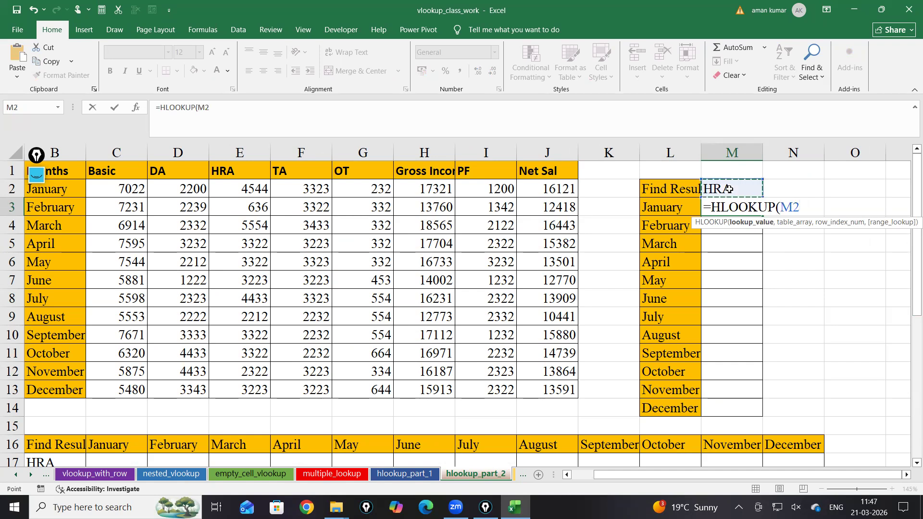
key("F4")
type(",")
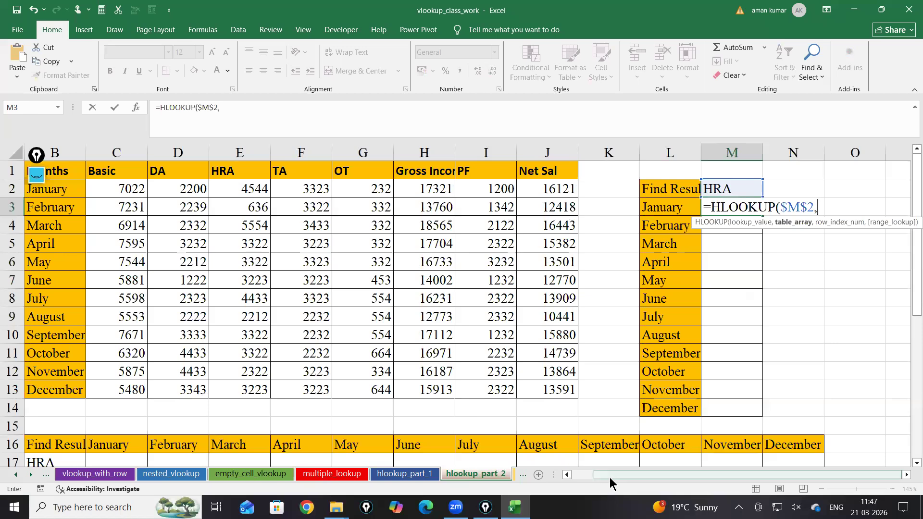
Add the monthly salary table as the absolute table array $B$1:$J$13 in the M3 formula
left_click_drag(609, 478, 583, 477)
left_click_drag(124, 173, 595, 392)
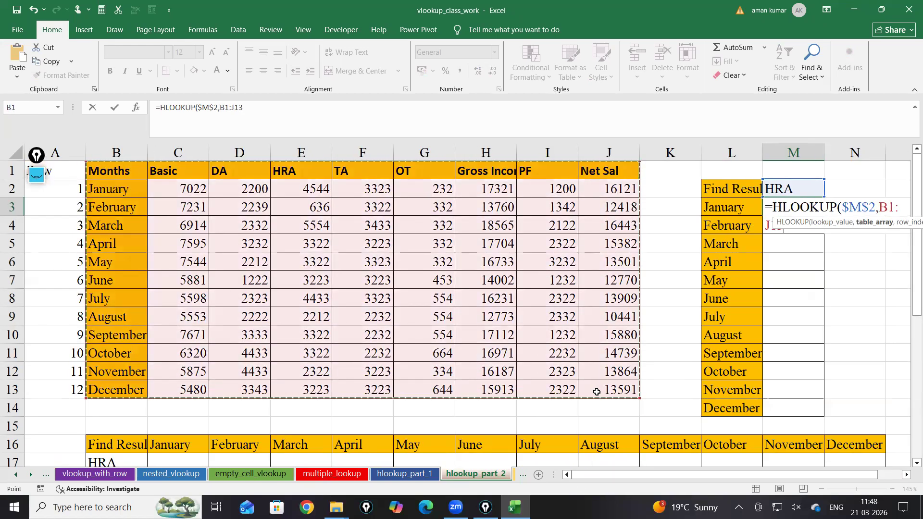
key("F4")
type(",")
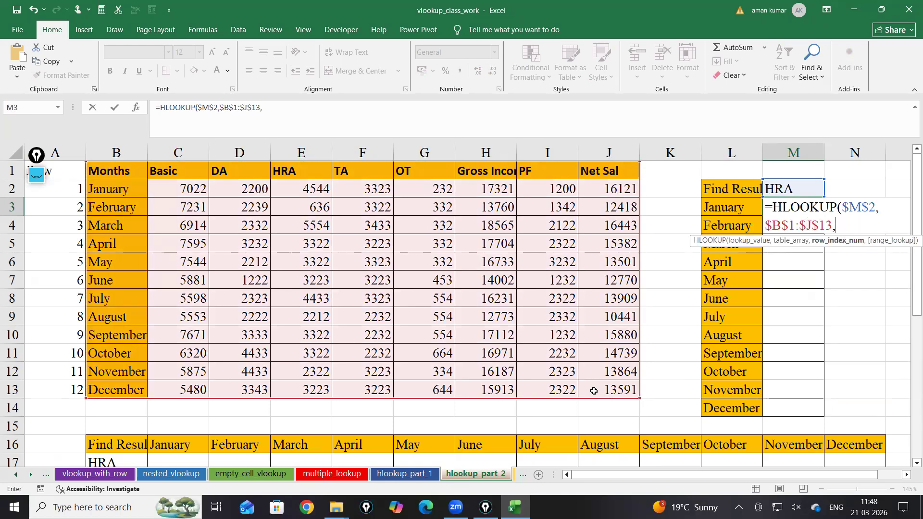
Park the unfinished HLOOKUP formula in M3 as text with a leading backtick and restore it as a formula
left_click(767, 208)
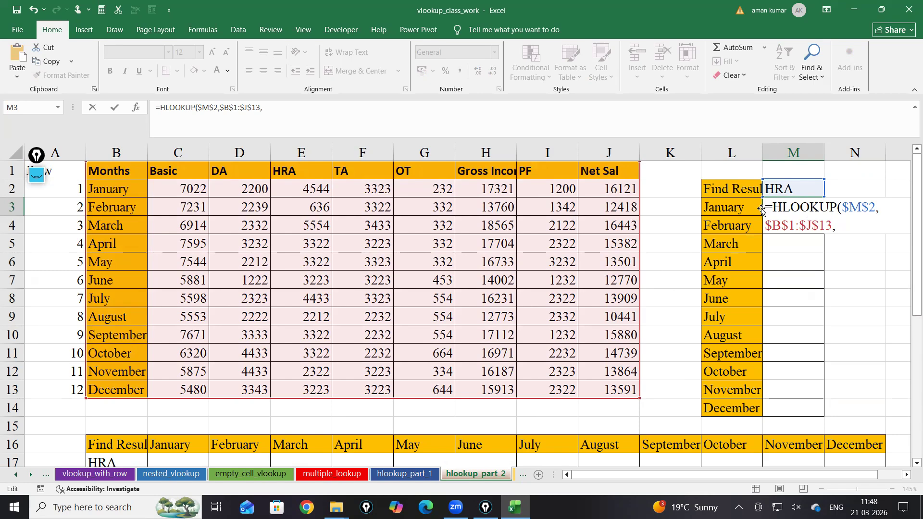
type("`")
key("Return")
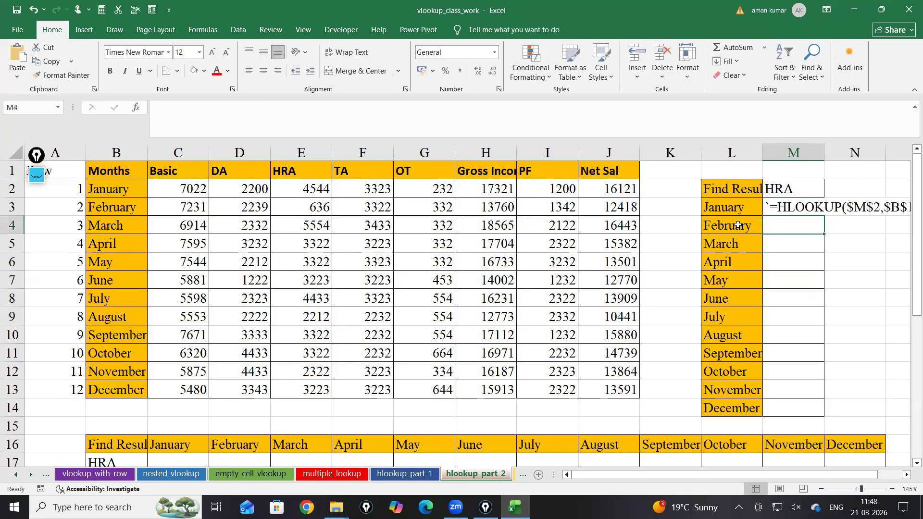
scroll(542, 222, "down", 3, "ctrl")
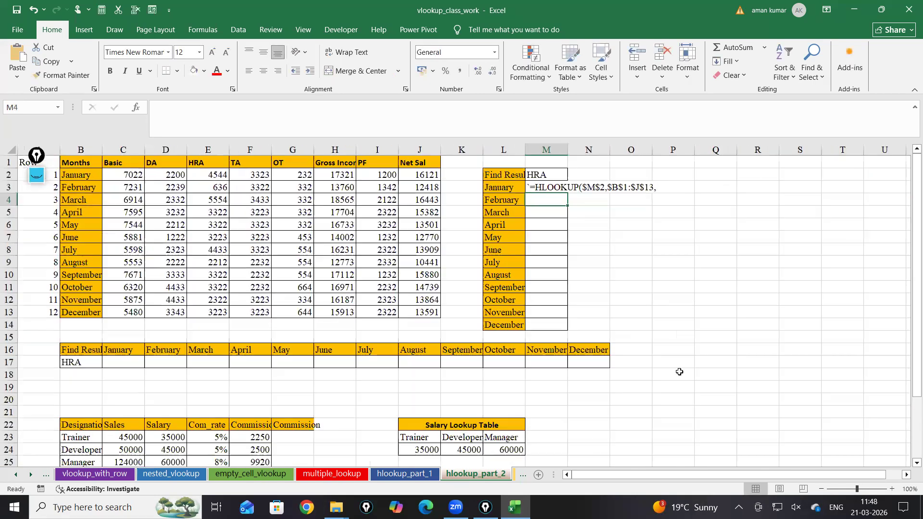
double_click(546, 190)
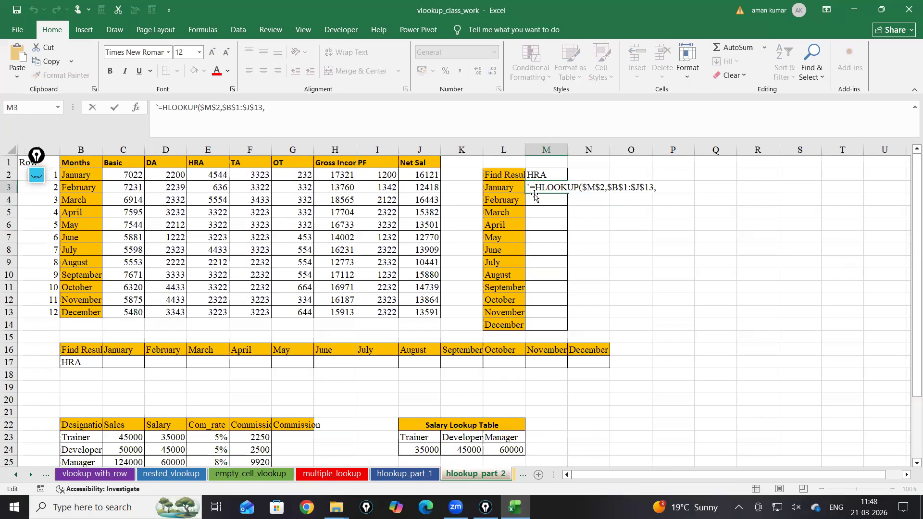
left_click(532, 187)
key("BackSpace")
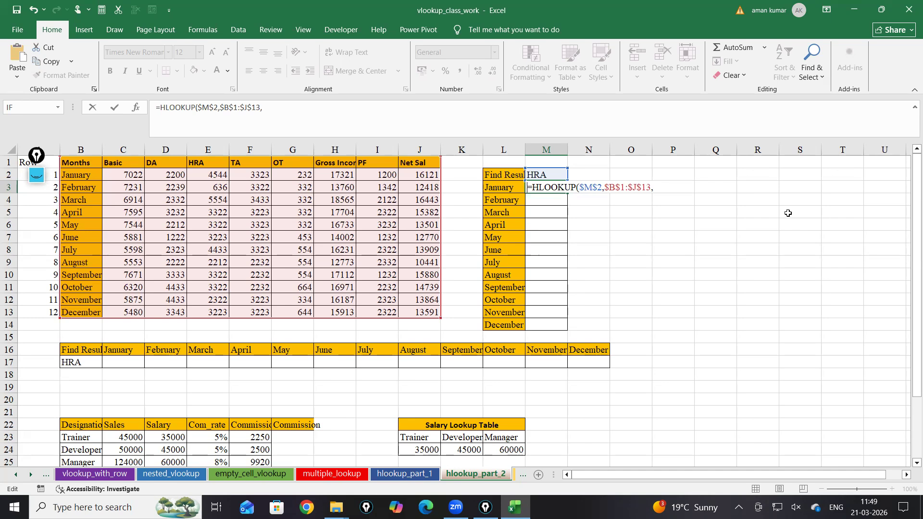
Complete the M3 formula with ROWS($S$3:S4) as row index and 0 for an exact match
left_click(660, 187)
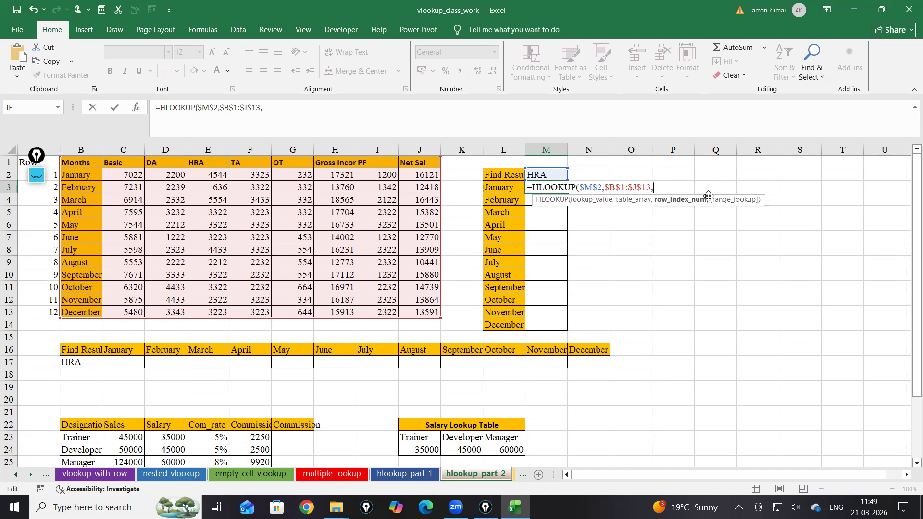
type("rows")
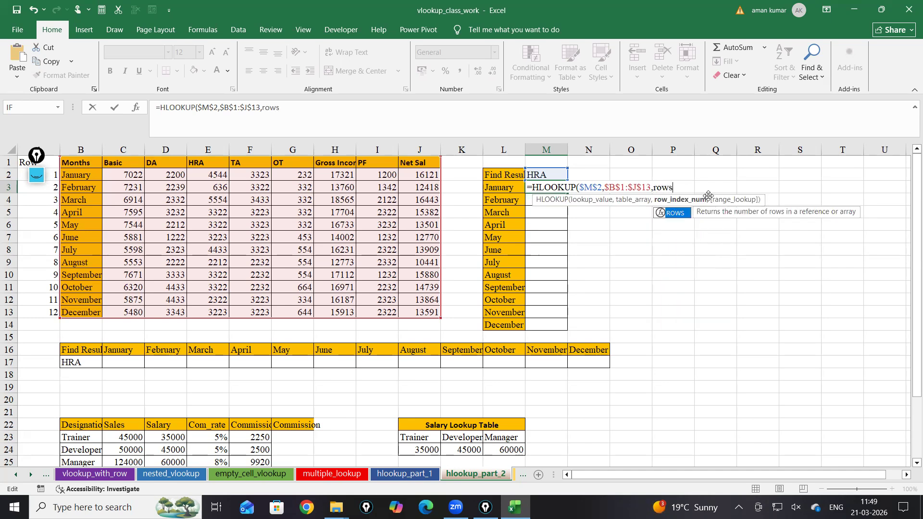
key("Tab")
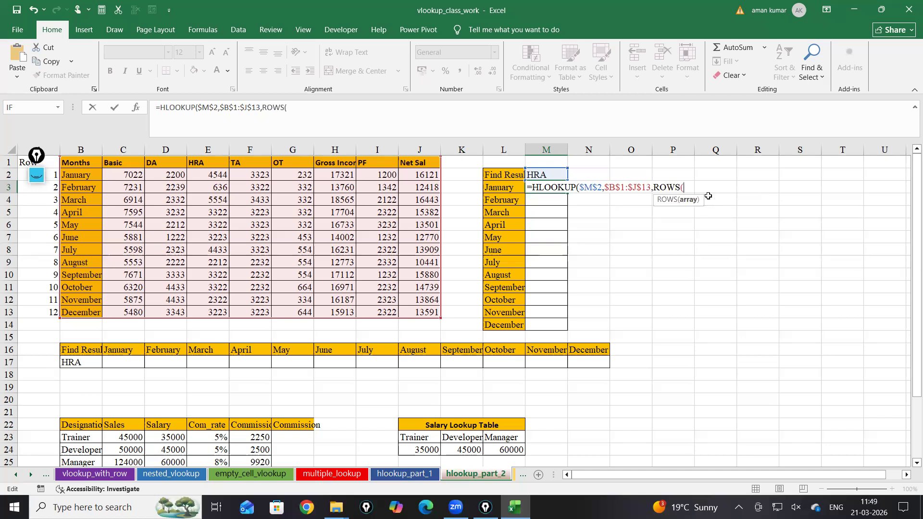
left_click_drag(800, 189, 799, 200)
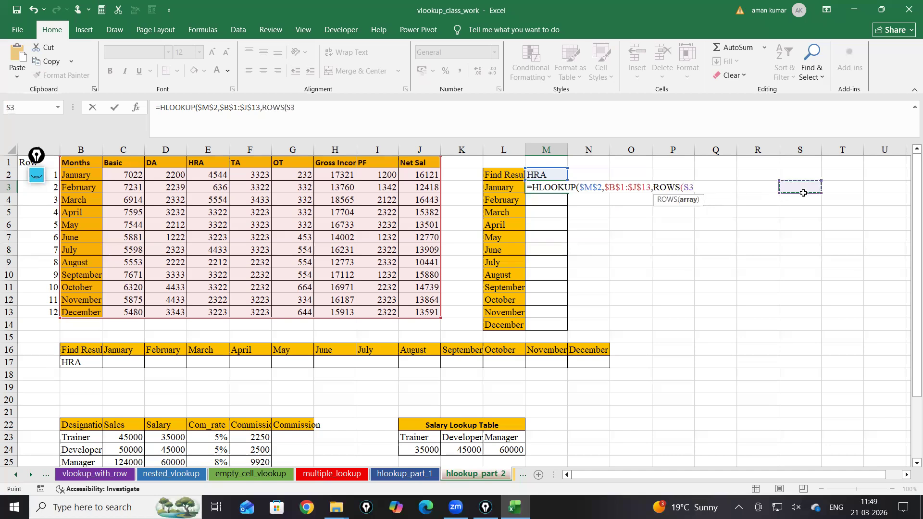
left_click_drag(694, 188, 683, 188)
key("F4")
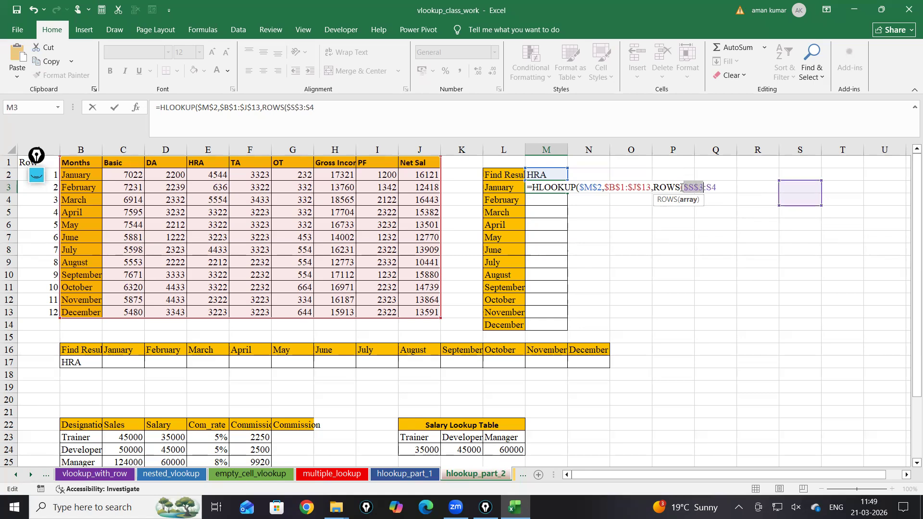
left_click(715, 190)
type("),0)")
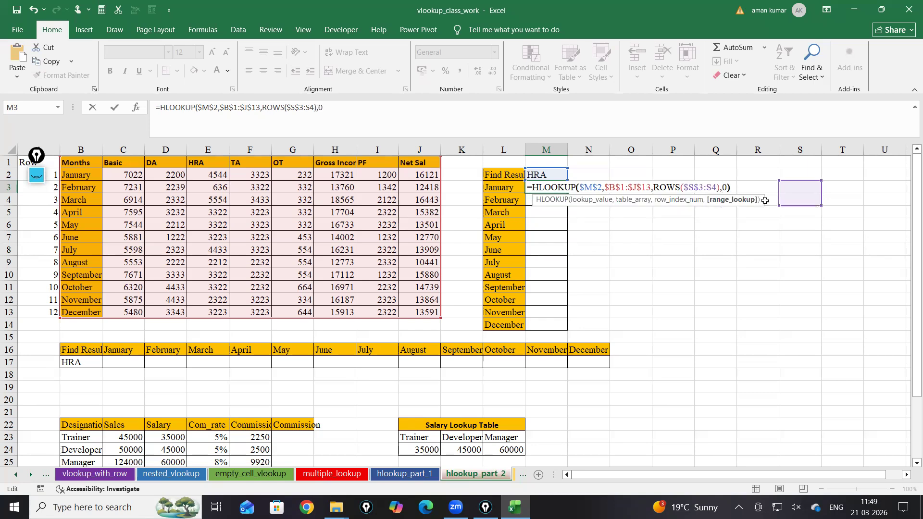
key("Return")
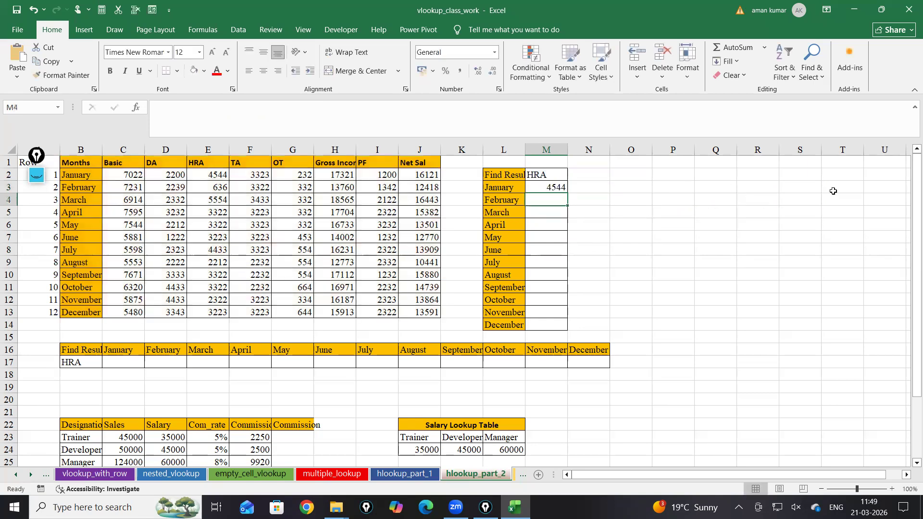
Fill the M3 formula down to December in M14 and open M3's formula for review
left_click(540, 191)
double_click(567, 193)
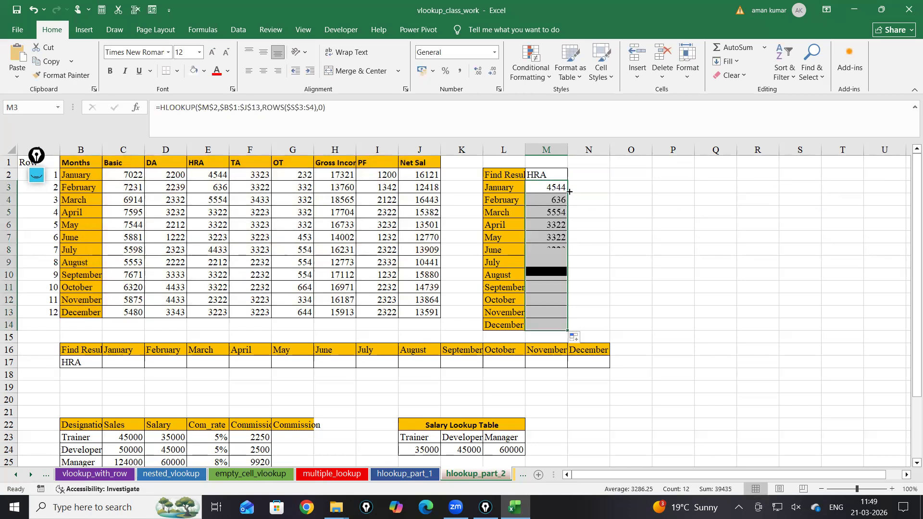
double_click(545, 189)
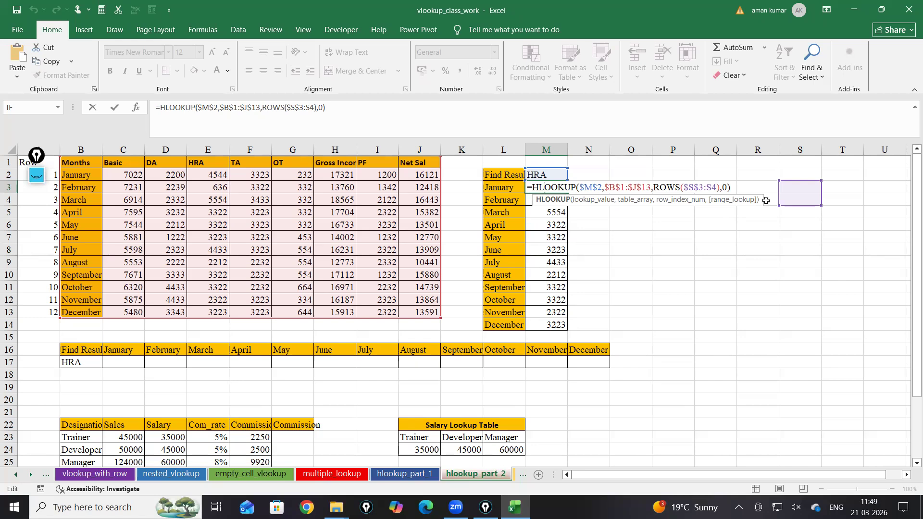
left_click_drag(105, 362, 406, 359)
left_click_drag(123, 275, 369, 291)
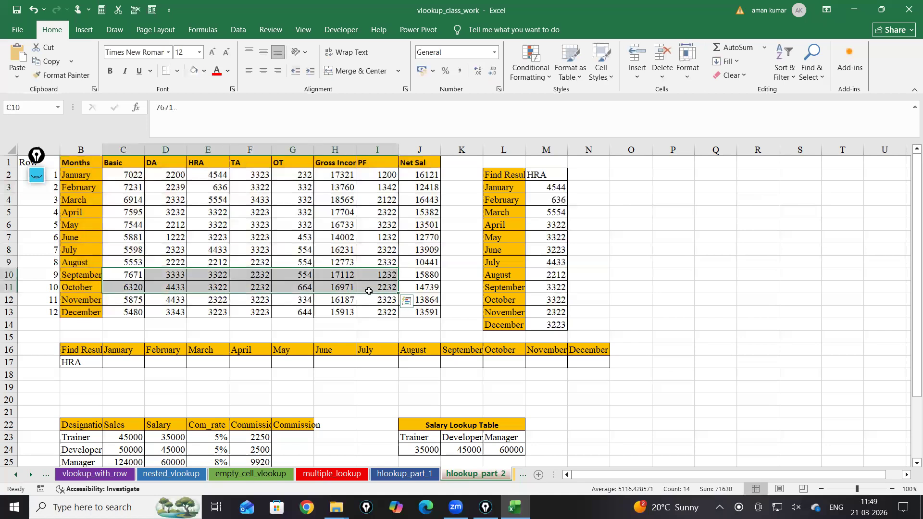
left_click_drag(170, 192, 208, 332)
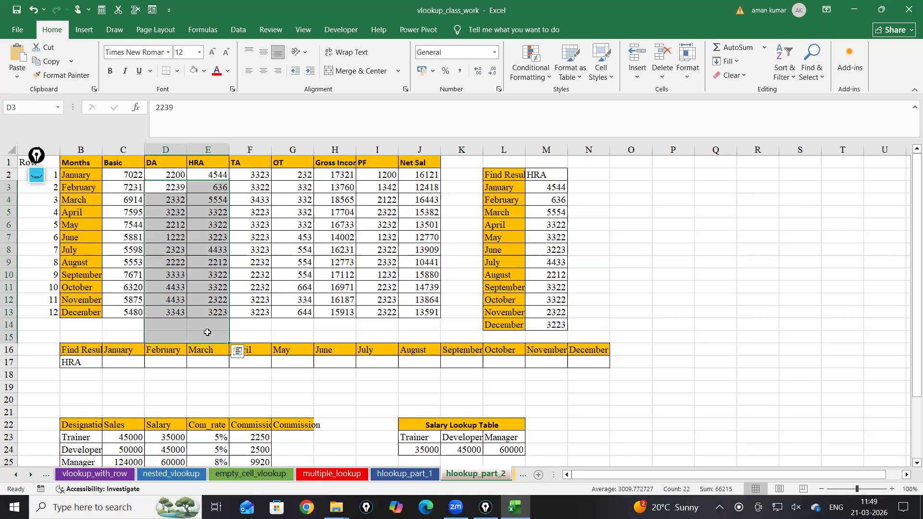
left_click(631, 269)
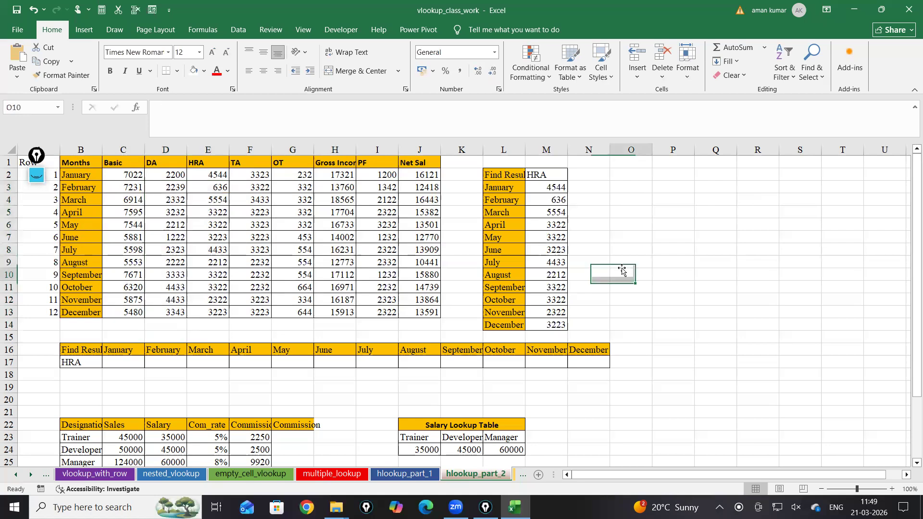
left_click(603, 176)
left_click(613, 186)
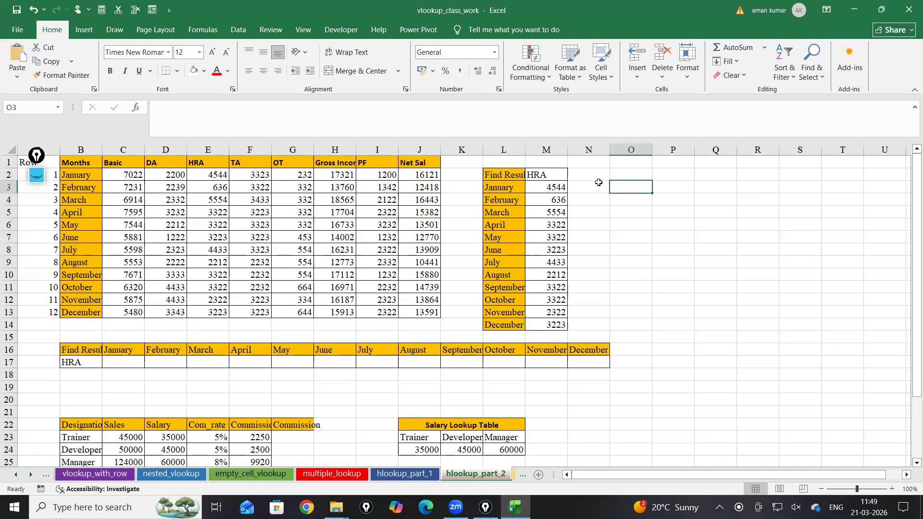
left_click(597, 174)
Try to start a VLOOKUP formula in N3 with M2 as the lookup value
scroll(620, 212, "up", 3, "ctrl")
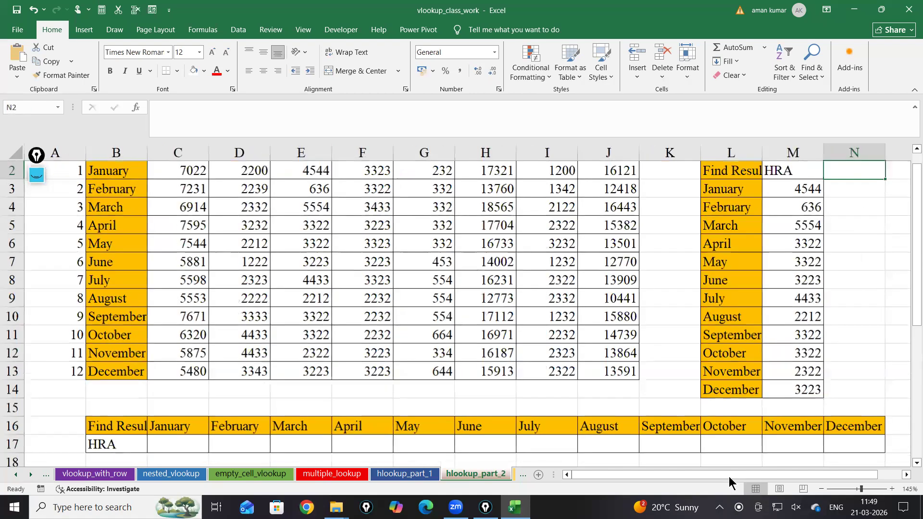
scroll(811, 221, "up", 1)
left_click(800, 212)
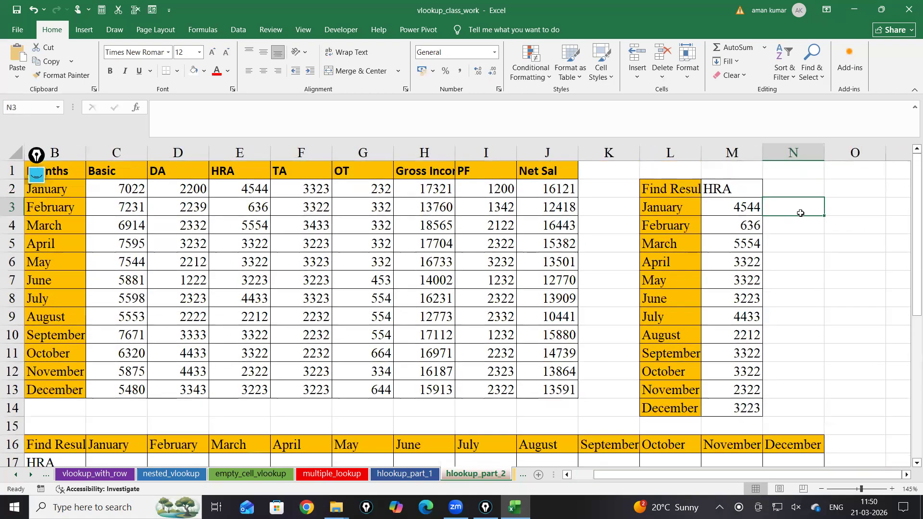
type("=vl")
key("Tab")
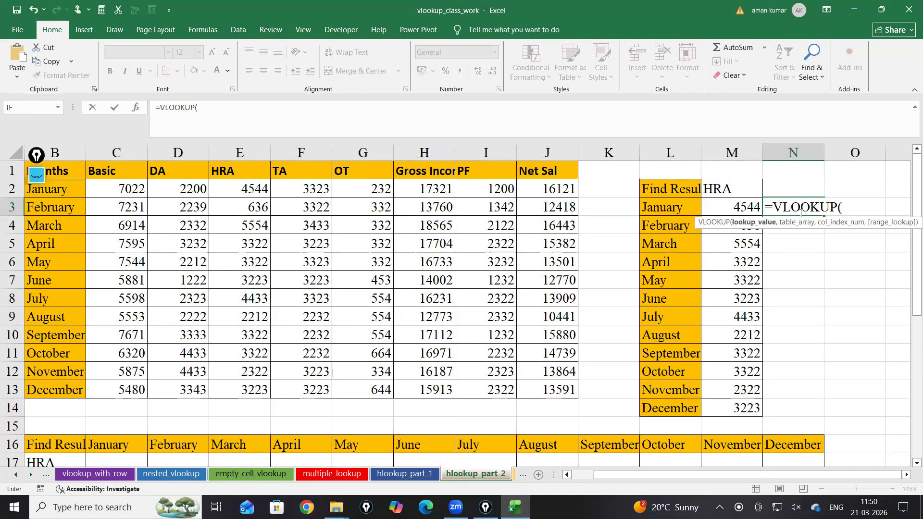
left_click(730, 189)
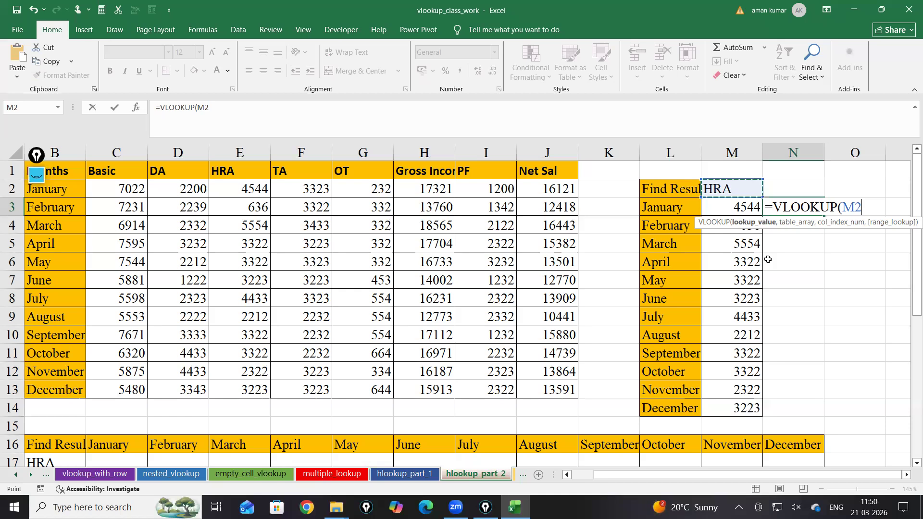
left_click_drag(867, 460, 868, 390)
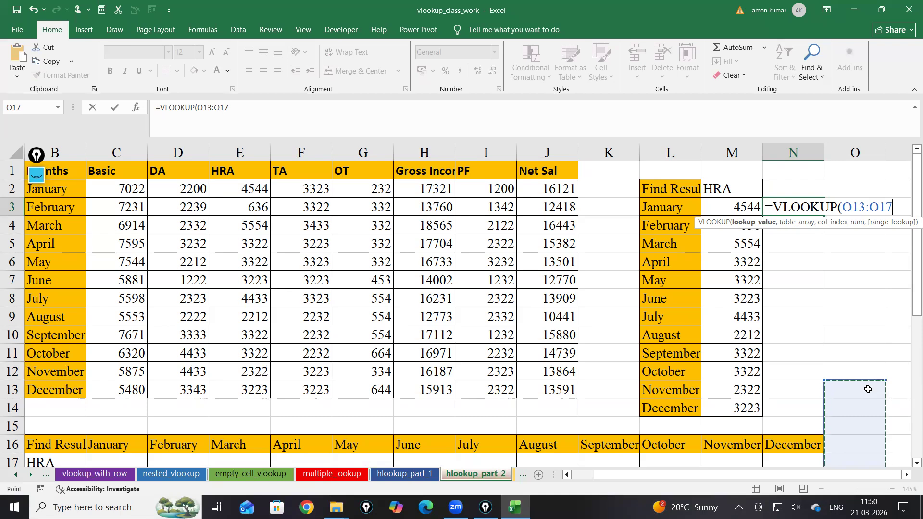
left_click(800, 297)
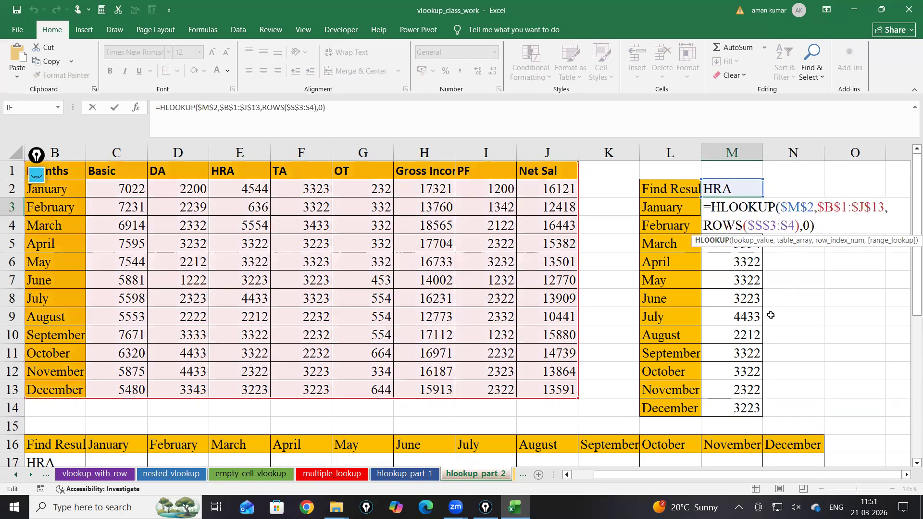
Review the arguments of January's HLOOKUP formula in M3 and close it without changes
left_click(752, 286)
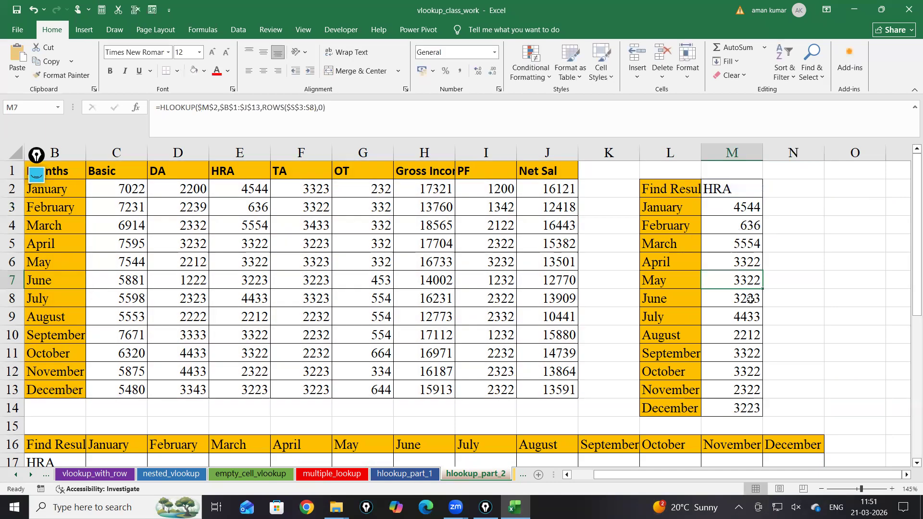
scroll(696, 393, "up", 4)
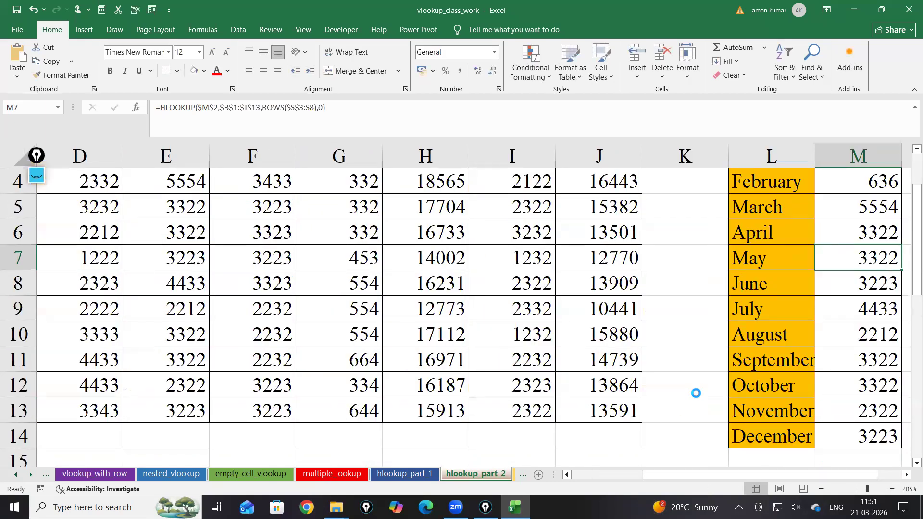
scroll(696, 393, "up", 4)
scroll(693, 308, "up", 2)
double_click(681, 271)
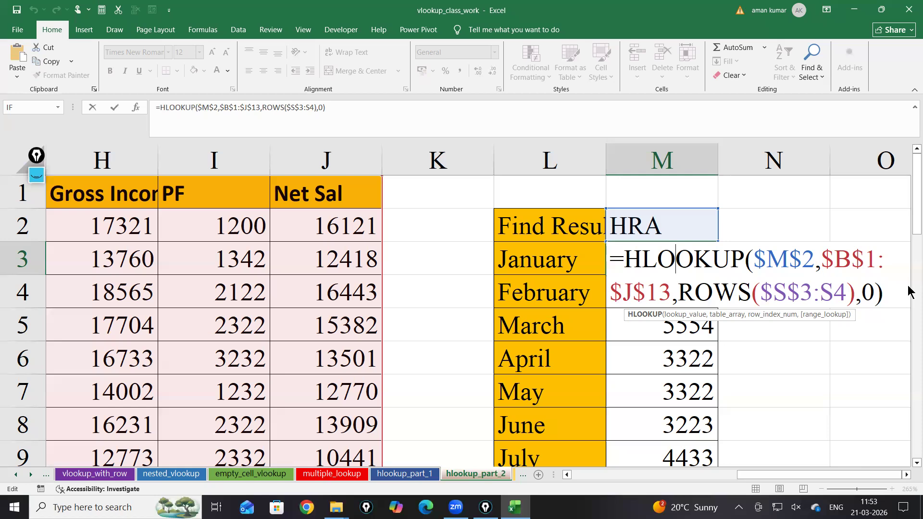
key("Return")
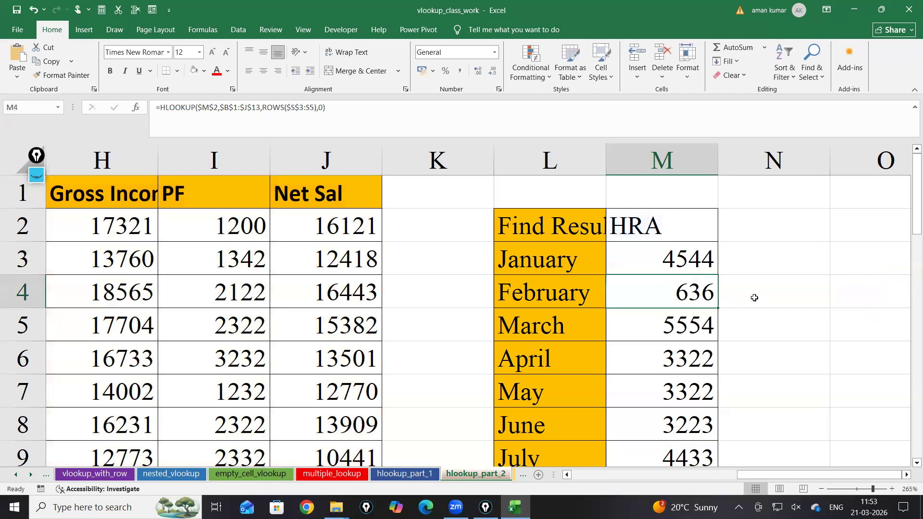
Examine the city distance table and the listed steps on the hlookup_vlookup sheet
scroll(750, 293, "down", 1, "ctrl")
scroll(562, 397, "down", 1)
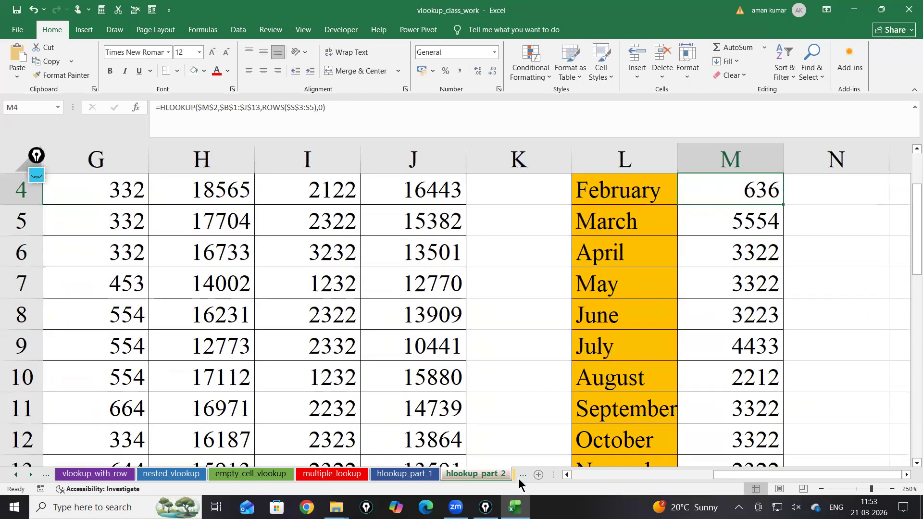
left_click(520, 477)
left_click(629, 267)
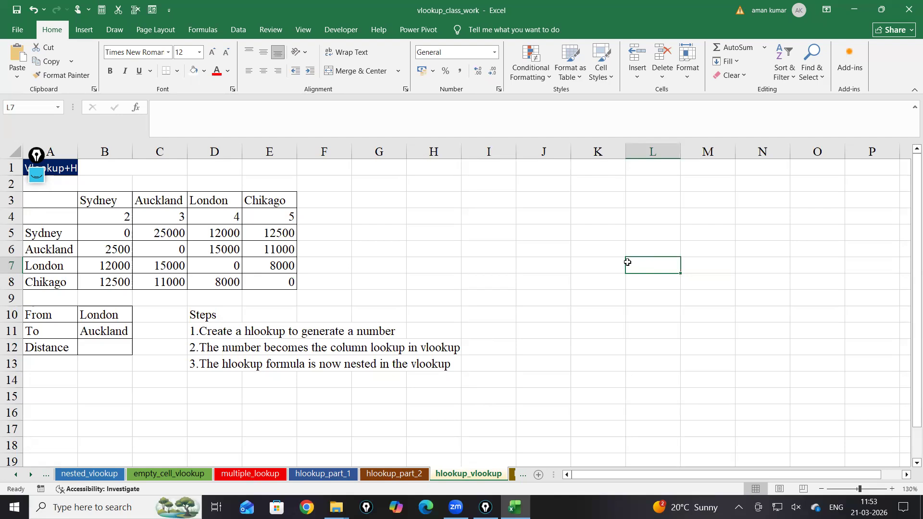
scroll(627, 262, "down", 5)
left_click(331, 269)
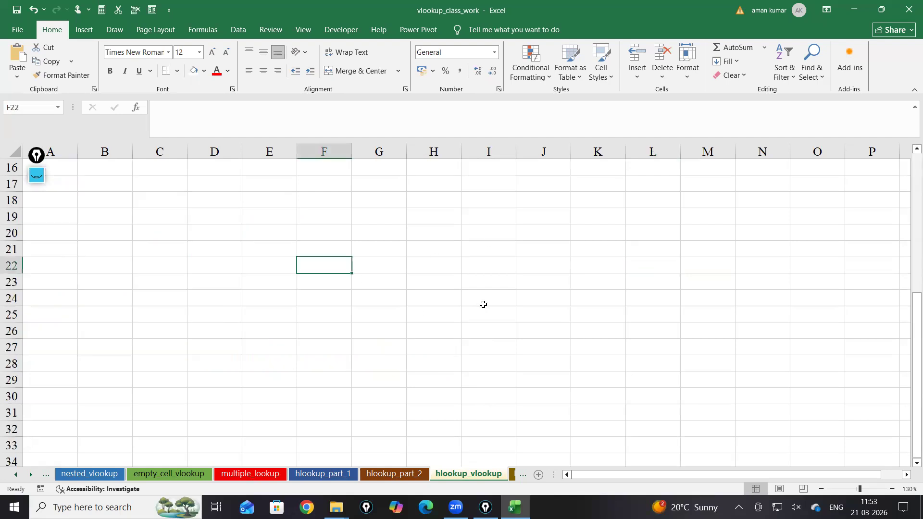
scroll(508, 301, "up", 7, "ctrl")
scroll(414, 267, "up", 4)
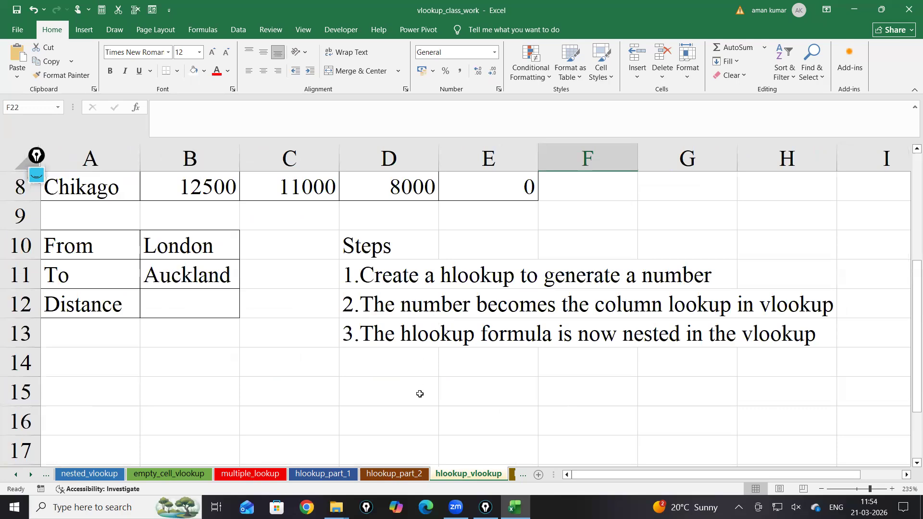
scroll(418, 393, "up", 2)
Return to the hlookup_part_2 sheet and clear the monthly HRA results in M3:M14
left_click(394, 473)
scroll(711, 263, "up", 2)
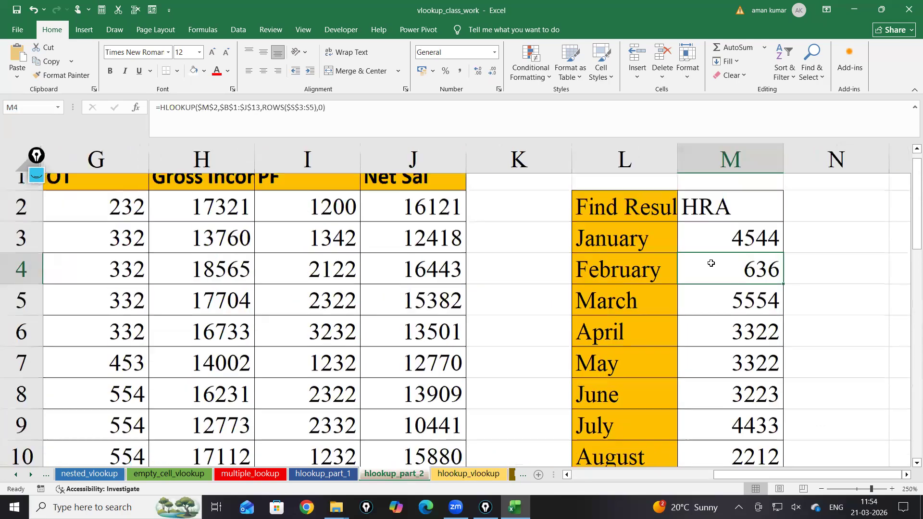
scroll(615, 272, "down", 2, "ctrl")
scroll(615, 271, "down", 2, "ctrl")
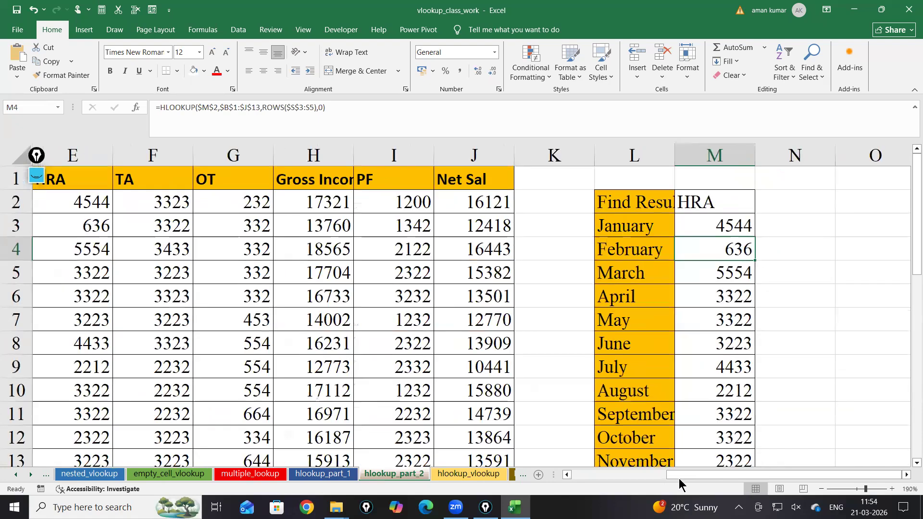
key("Up")
left_click_drag(730, 310, 733, 433)
key("Delete")
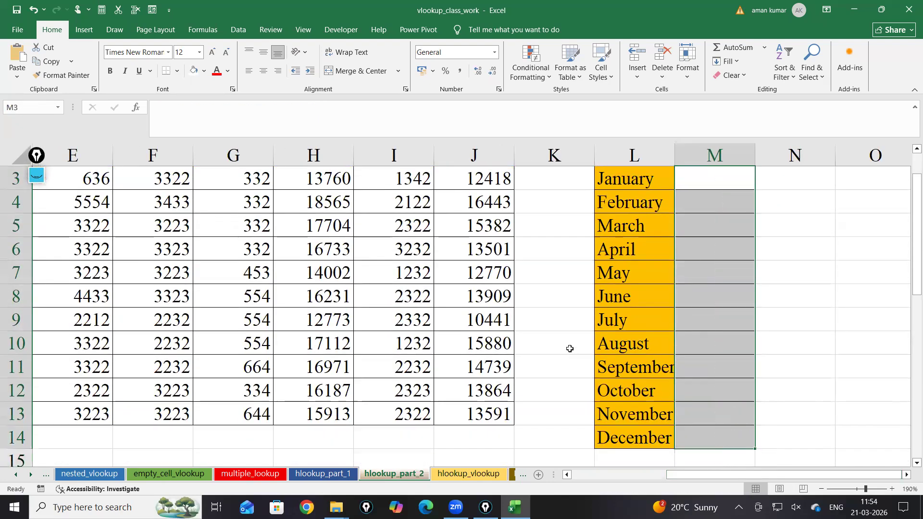
scroll(495, 306, "down", 2, "ctrl")
scroll(495, 306, "down", 1, "ctrl")
left_click_drag(590, 477, 689, 440)
left_click(724, 206)
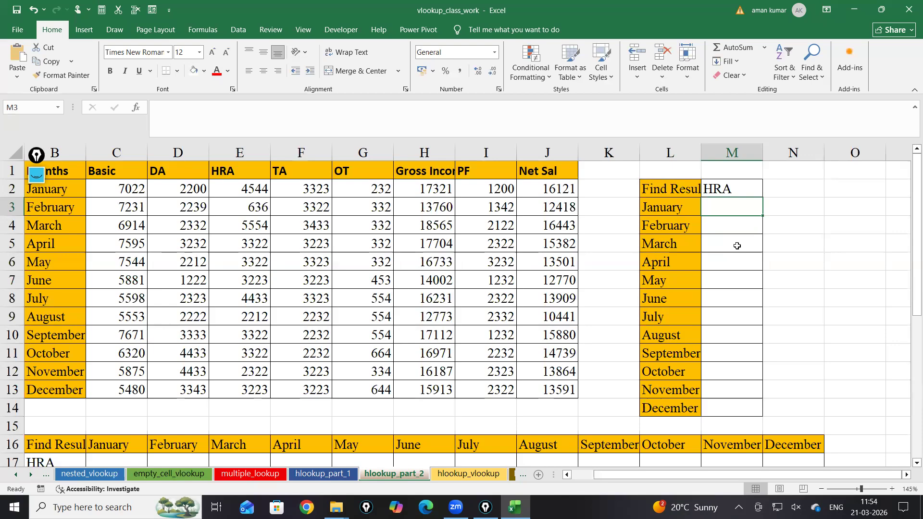
Copy the salary headings from Basic to Net Sal in C1:J1 to an empty area starting at F40
scroll(659, 235, "down", 7)
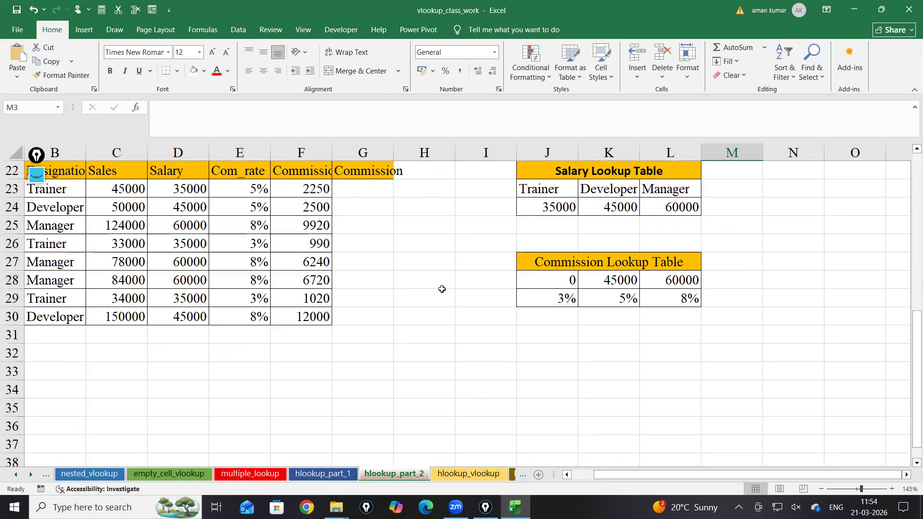
scroll(442, 289, "down", 3)
left_click(154, 275)
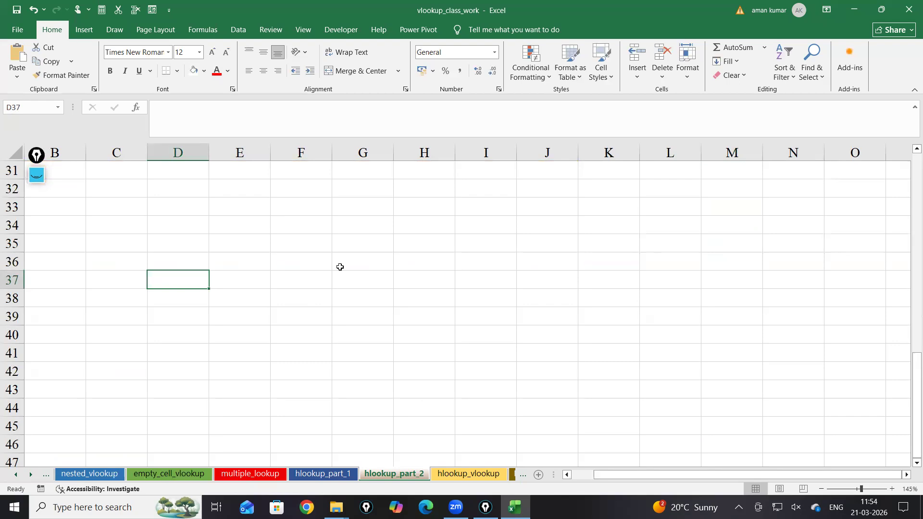
scroll(321, 298, "up", 6)
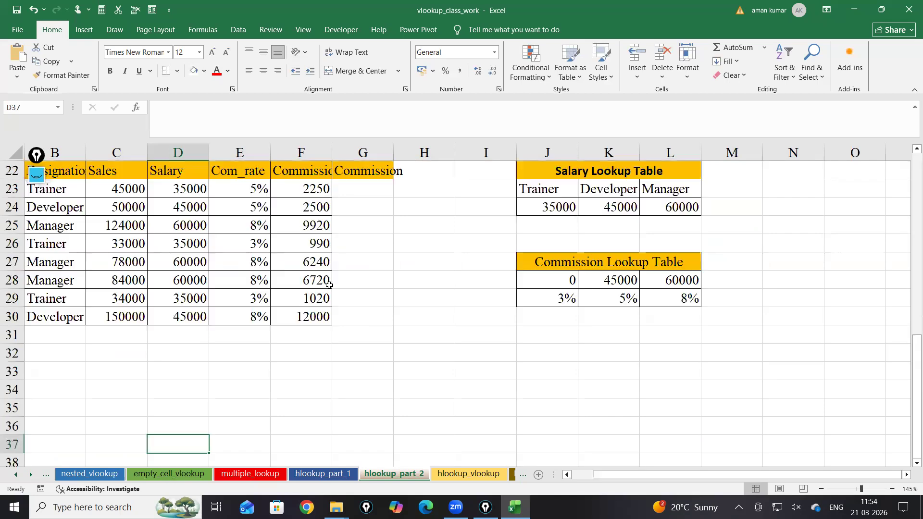
scroll(322, 298, "up", 4)
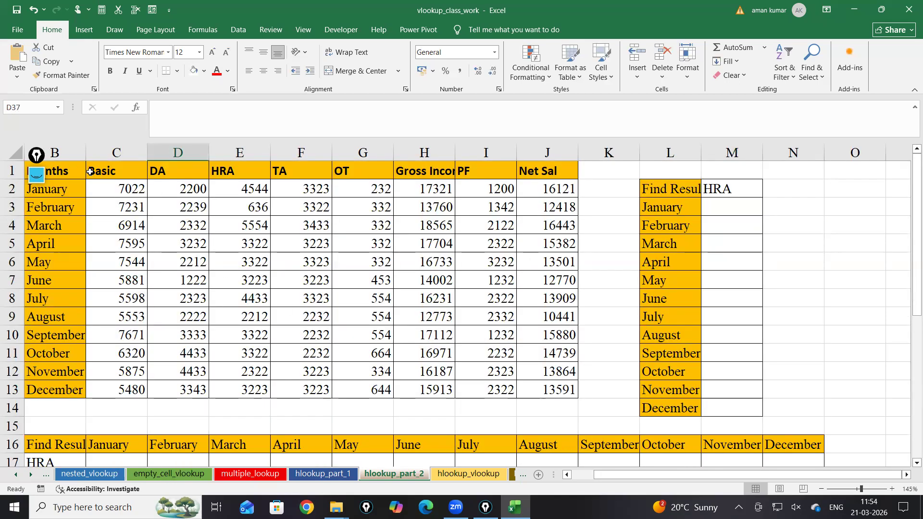
left_click(59, 168)
left_click_drag(100, 173, 551, 168)
key("ctrl+c")
scroll(278, 383, "down", 11)
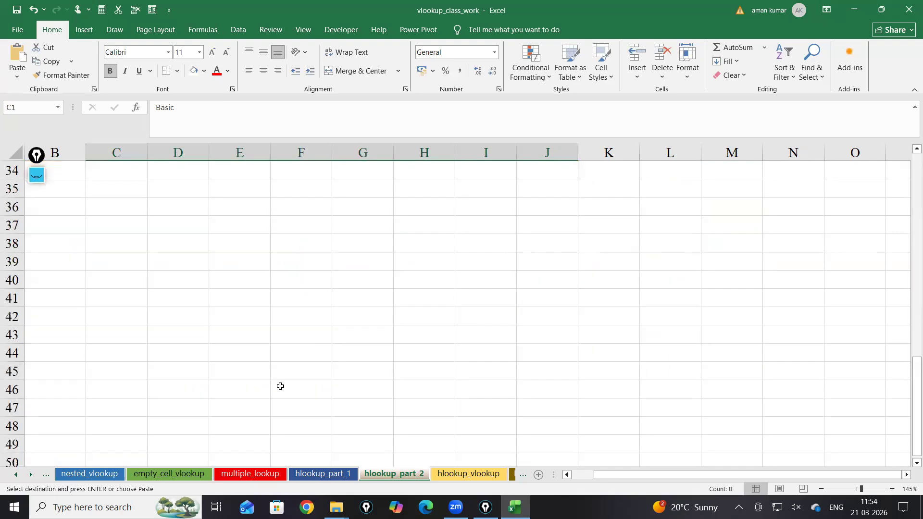
left_click(307, 273)
key("ctrl+v")
Copy the month names January to December from B2:B13 into the column starting at E41
scroll(239, 316, "up", 7)
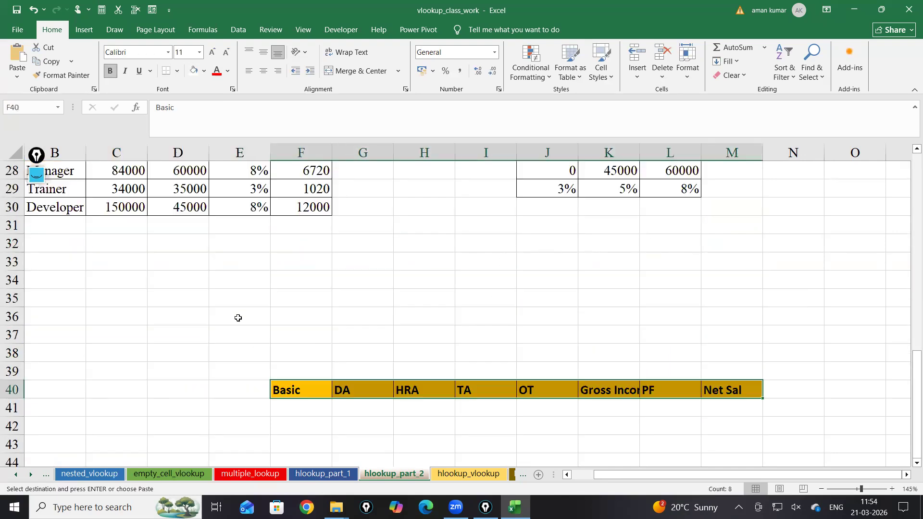
scroll(239, 315, "up", 4)
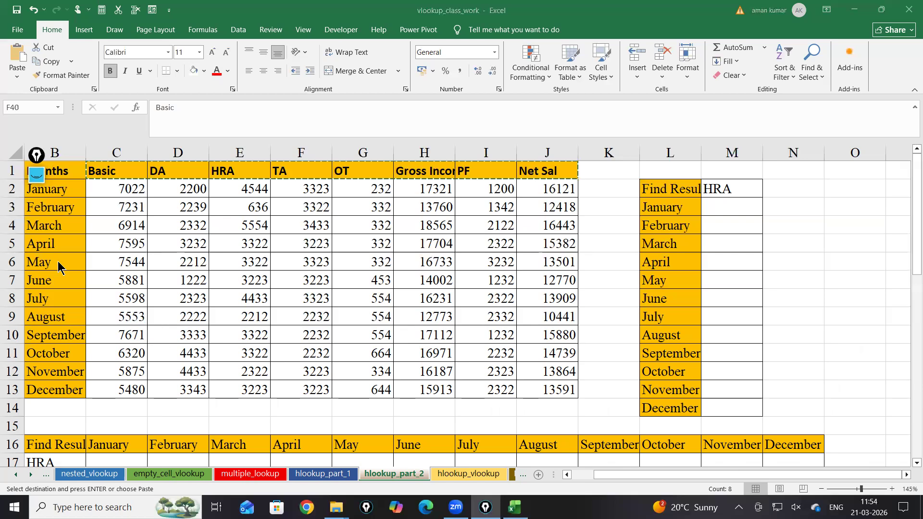
left_click_drag(58, 188, 69, 389)
key("ctrl+c")
scroll(176, 416, "down", 14)
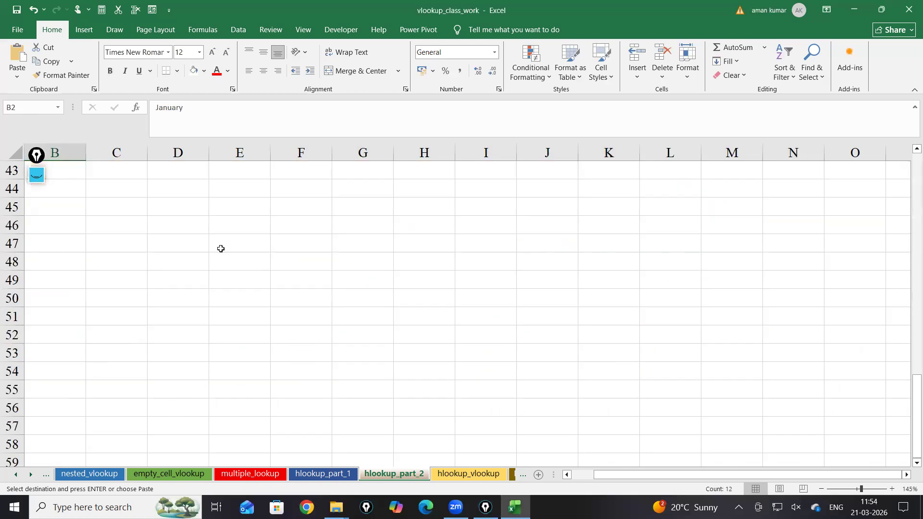
scroll(235, 306, "up", 3)
left_click(235, 306)
key("ctrl+v")
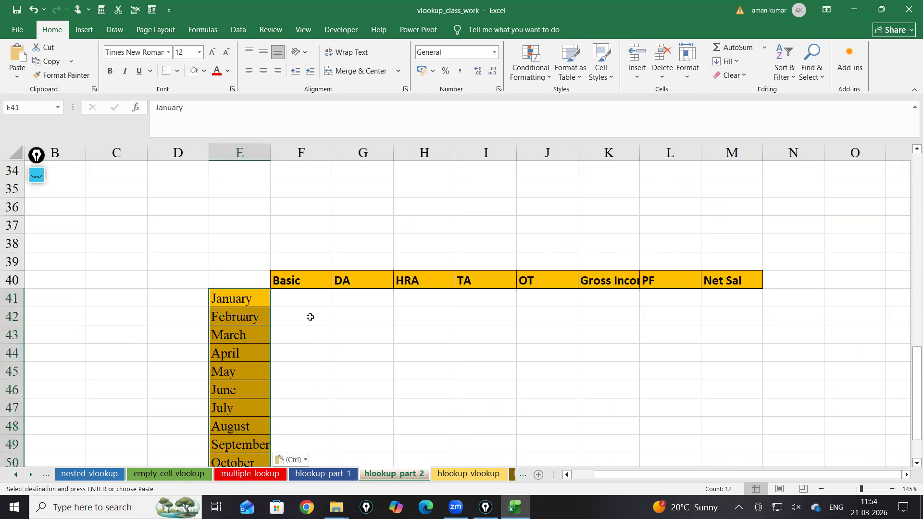
scroll(432, 316, "down", 1, "ctrl")
left_click(492, 346)
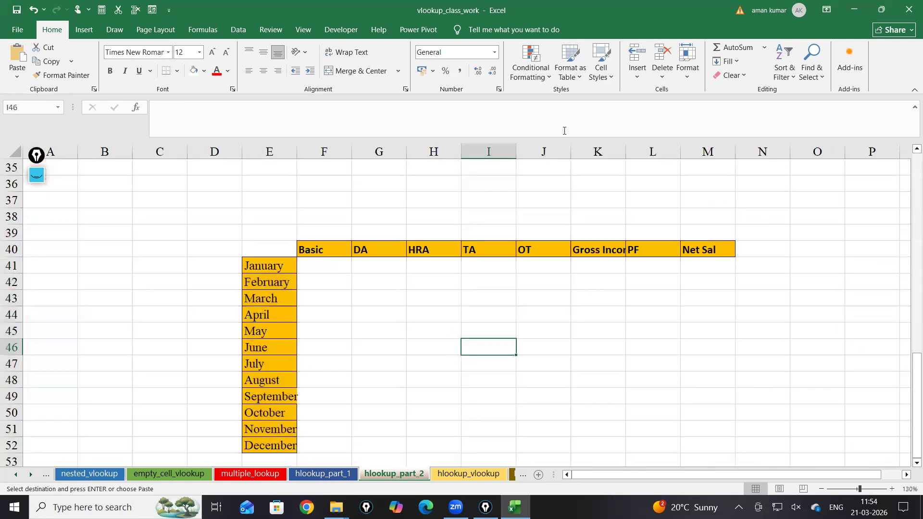
Autofit the width of all columns on the sheet
left_click(13, 152)
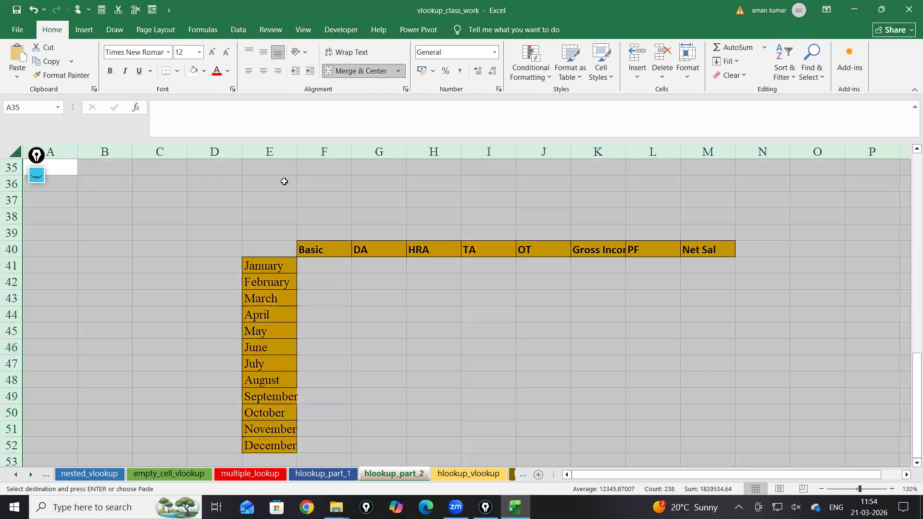
double_click(570, 151)
left_click(570, 298)
left_click(427, 351)
left_click(510, 354)
left_click(544, 355)
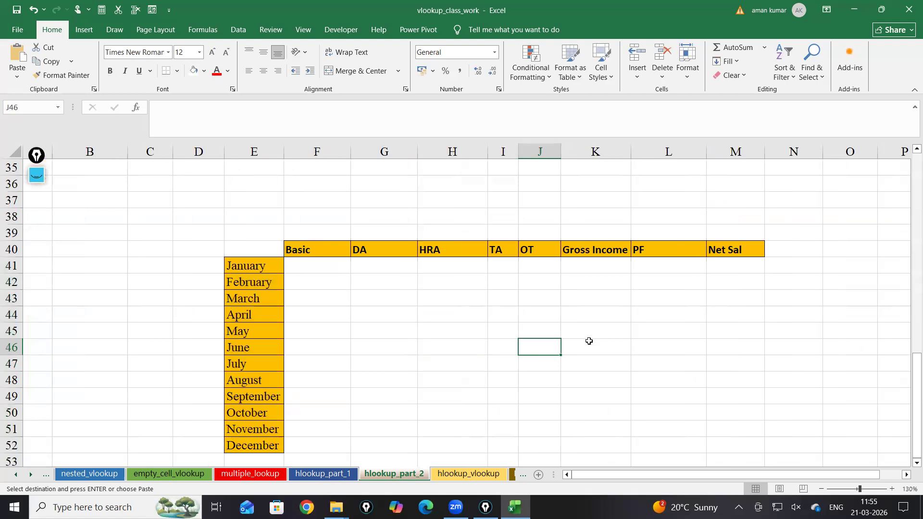
type("=match(")
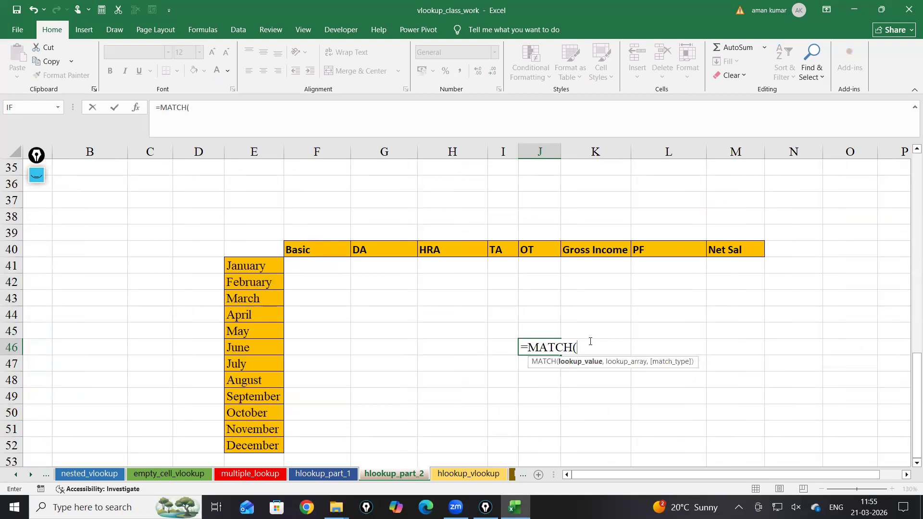
key("BackSpace")
key("BackSpace")
key("BackSpace")
key("BackSpace")
key("BackSpace")
key("BackSpace")
key("BackSpace")
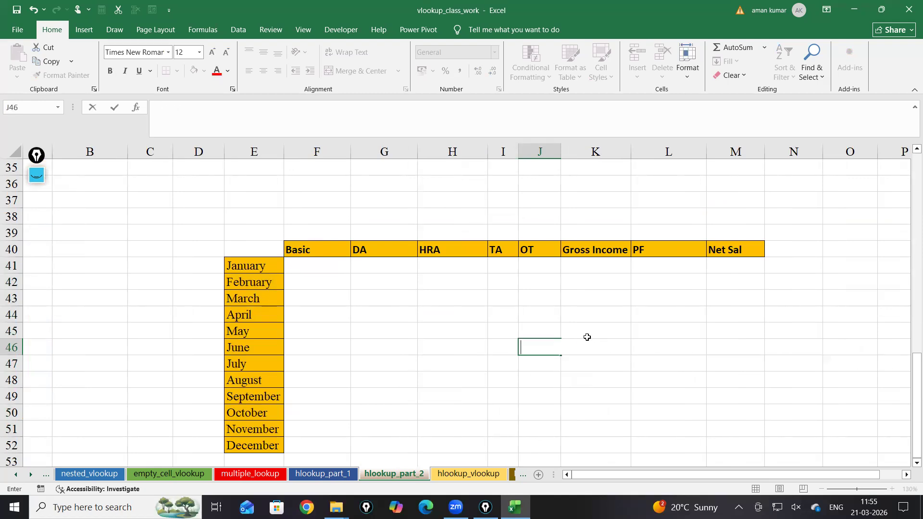
Enter the lookup values HRA in B45 and July in B47, beside the month-by-heading grid
left_click(86, 331)
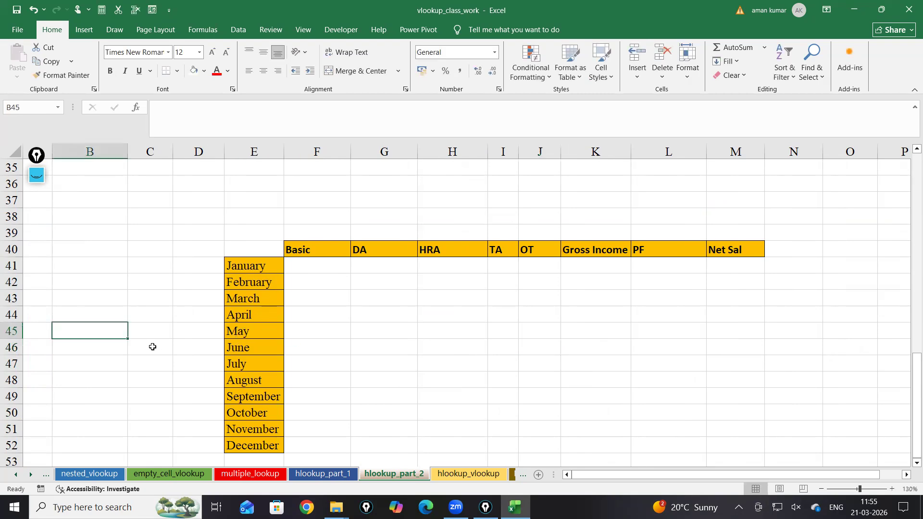
type("H")
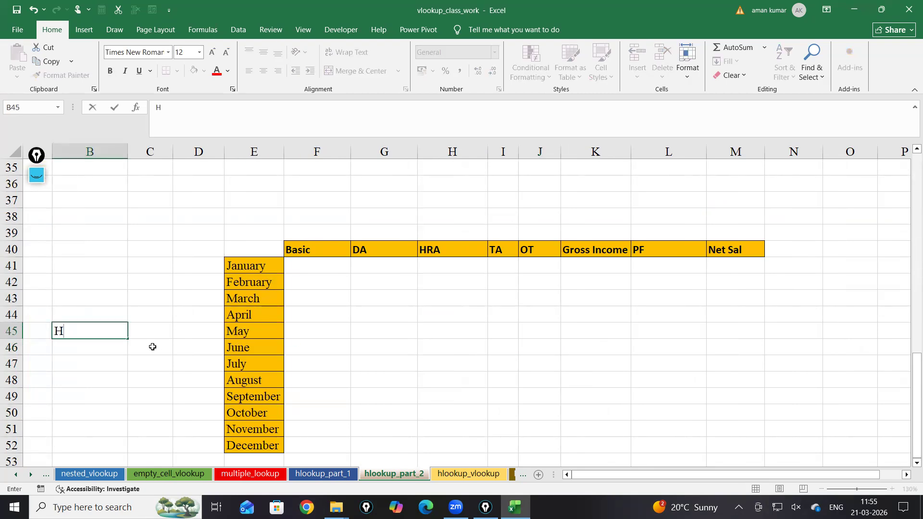
type("RA")
left_click(106, 365)
type("Jult")
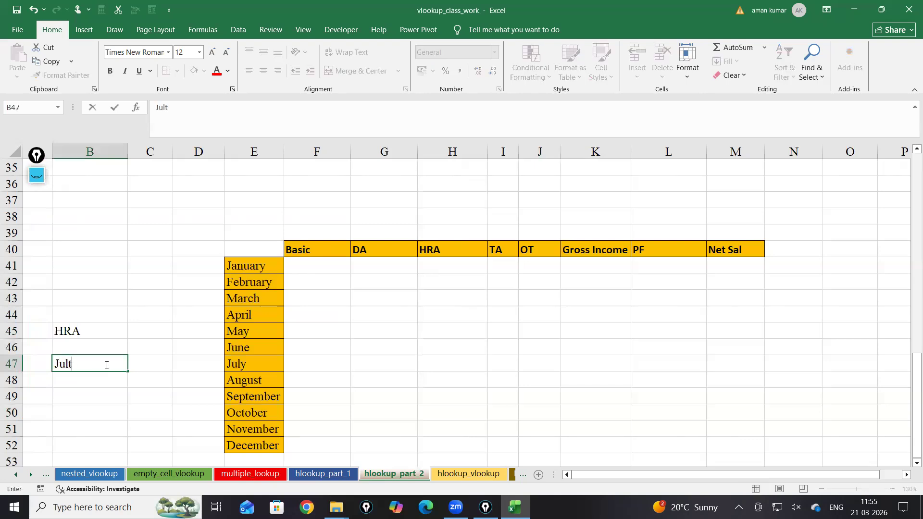
key("BackSpace")
type("y")
key("Return")
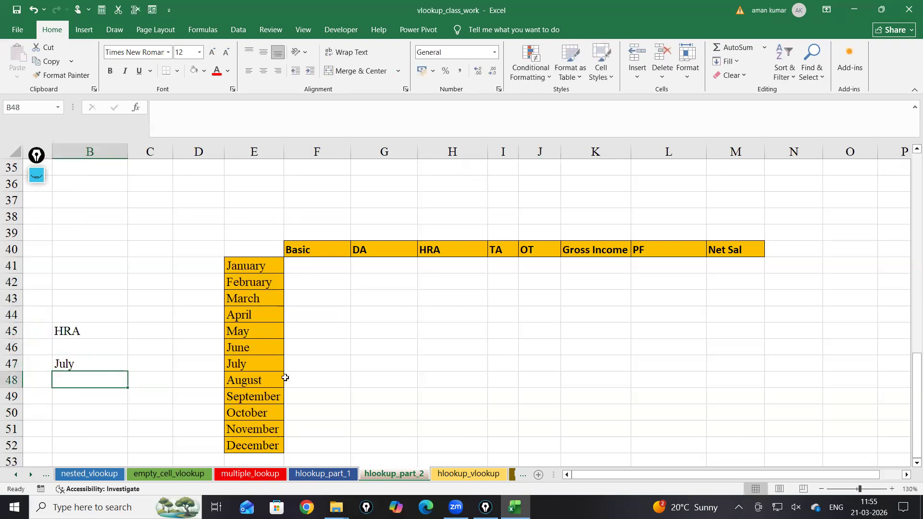
In H44, enter =MATCH($B$45,$F$40:$M$40,0) to find the heading's exact-match position in the header row
left_click(467, 319)
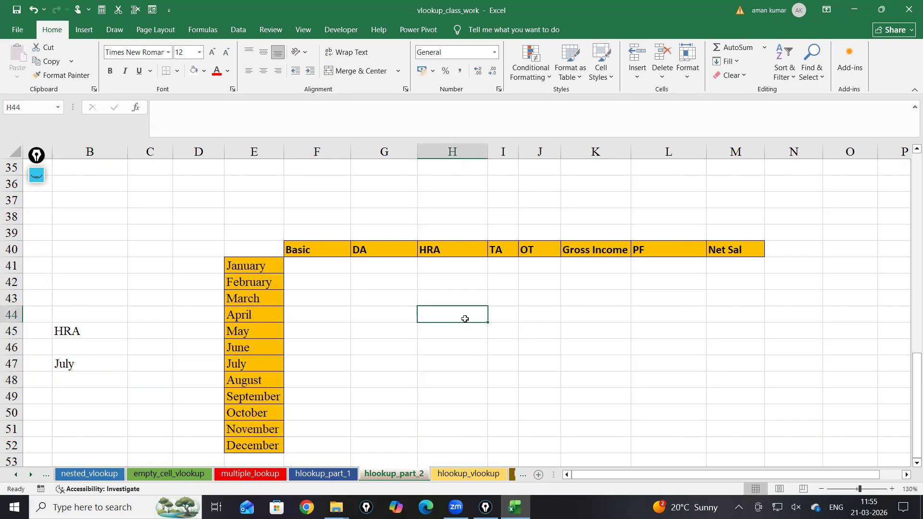
type("=matchf")
key("BackSpace")
key("BackSpace")
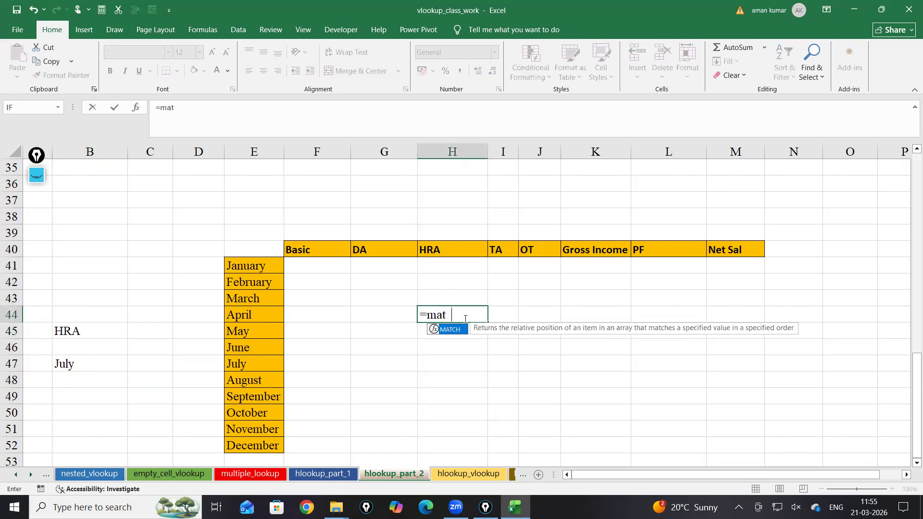
key("Tab")
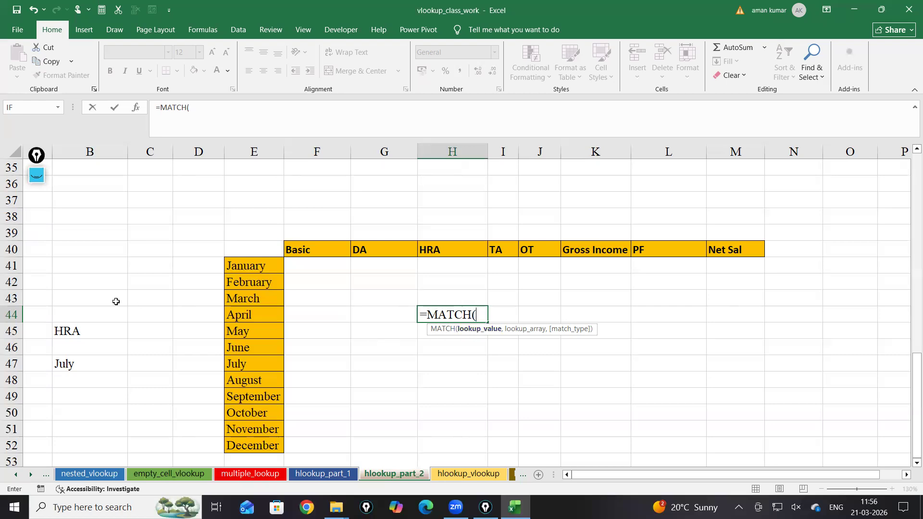
left_click(94, 329)
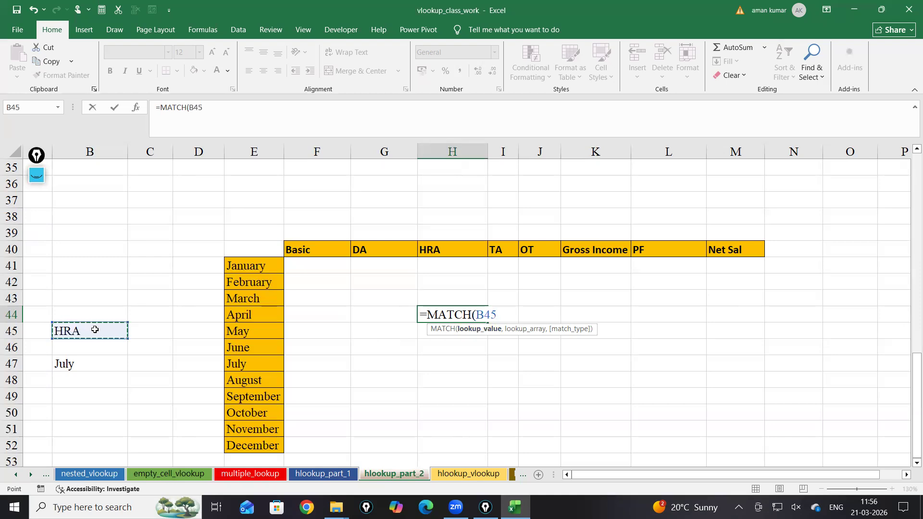
key("F4")
type(",")
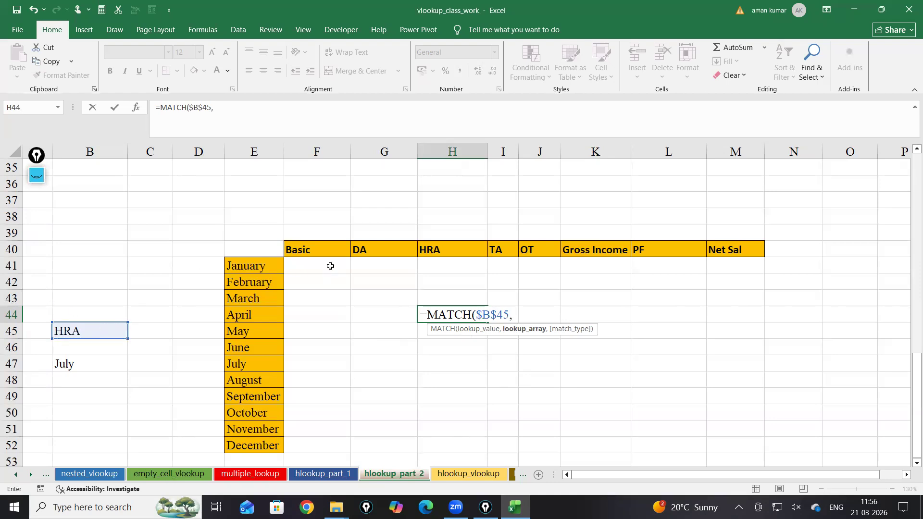
left_click_drag(308, 248, 756, 249)
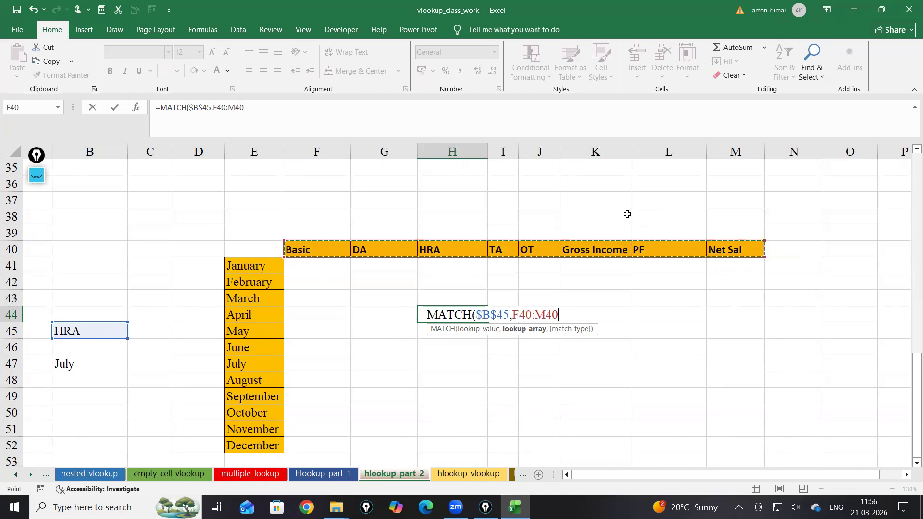
key("F4")
type(",")
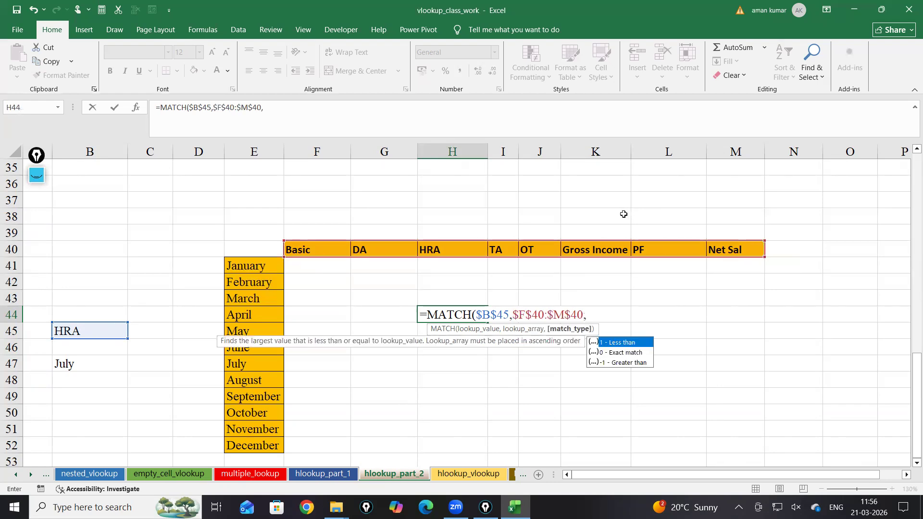
type("0")
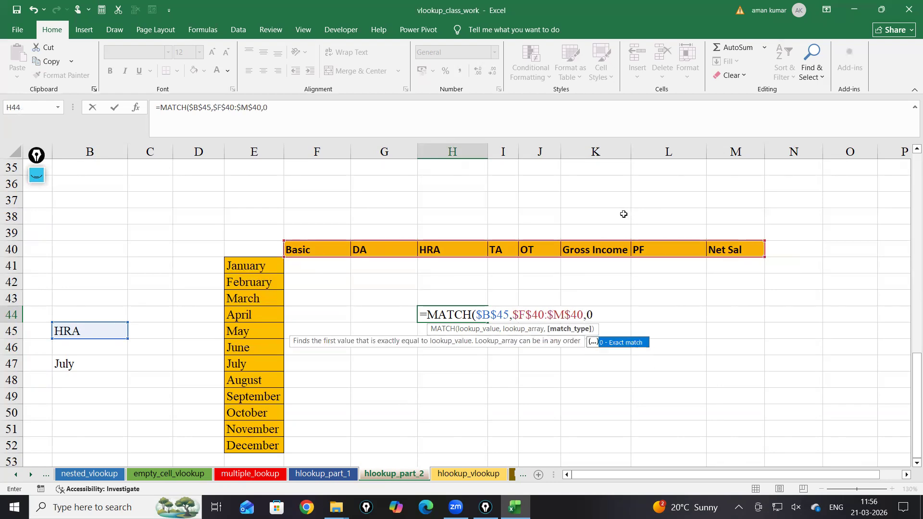
type(")")
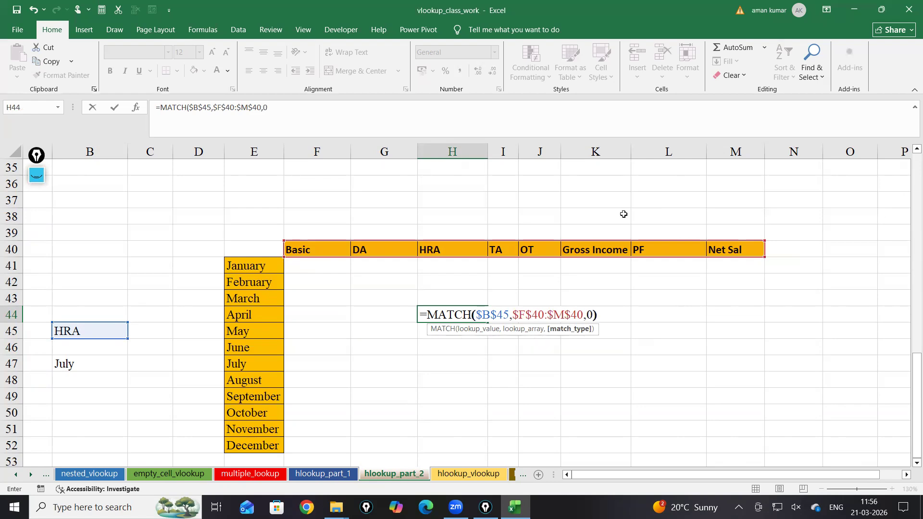
key("Return")
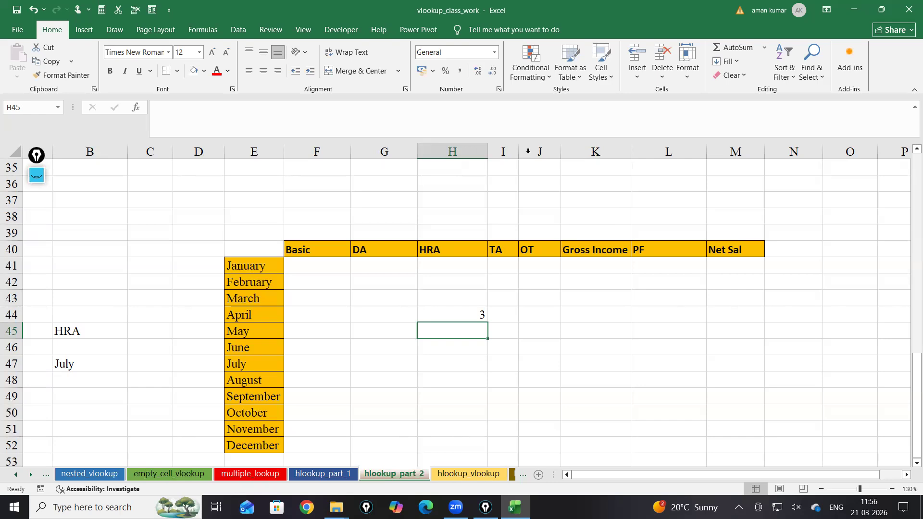
Change the heading lookup value in B45 to PF to test the MATCH formula
left_click(65, 334)
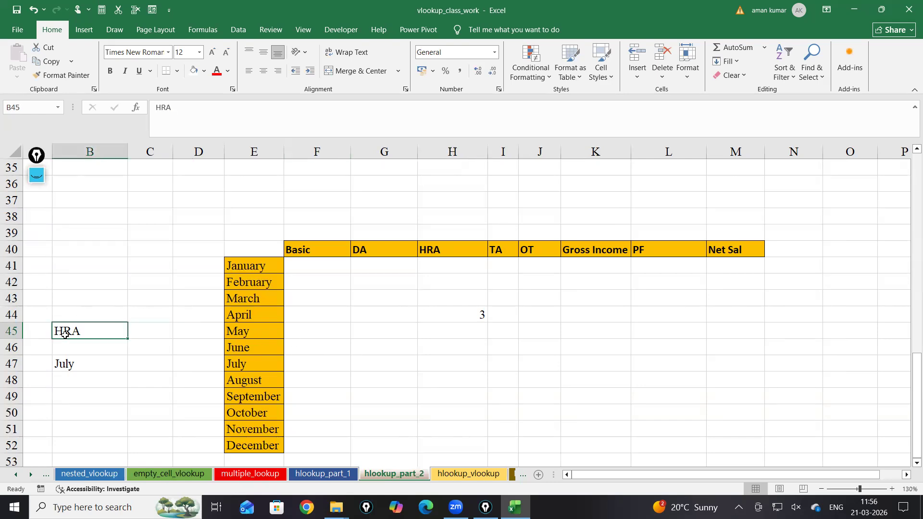
double_click(89, 329)
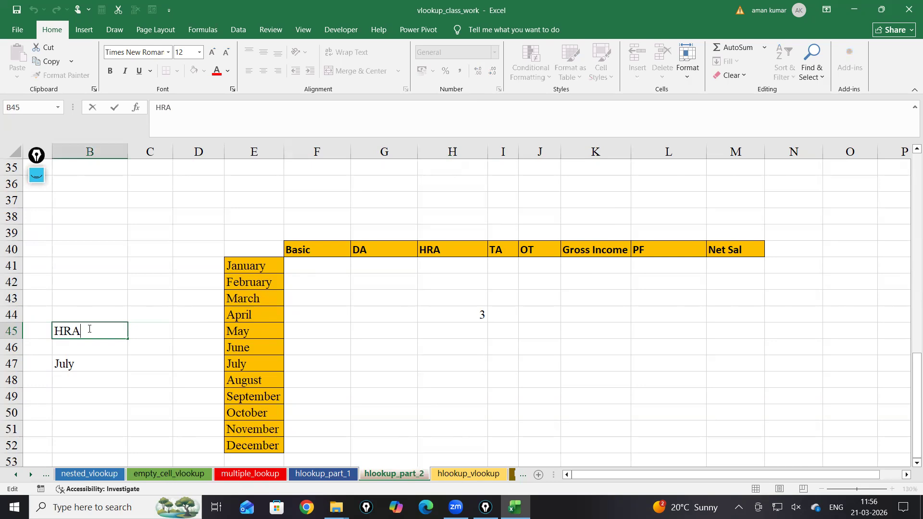
key("BackSpace")
key("BackSpace")
key("BackSpace")
type("PF")
key("Return")
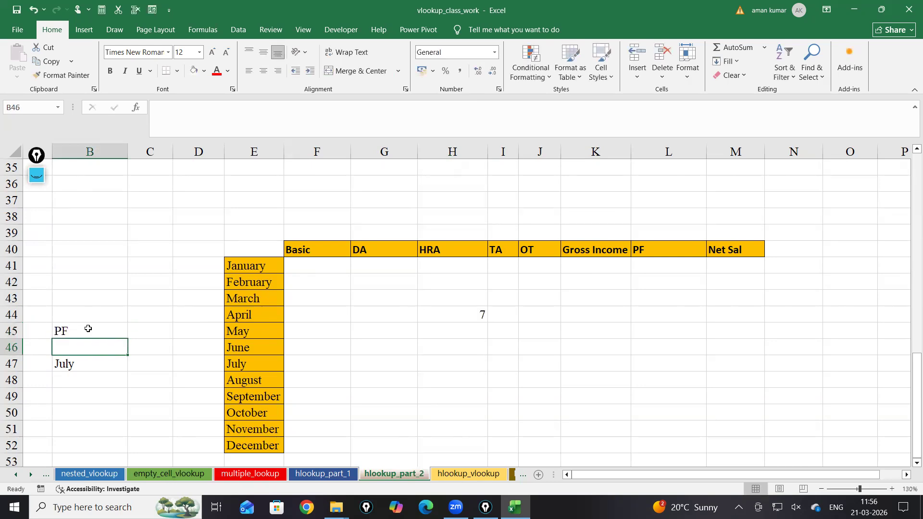
Replace the heading lookup value in B45 with OT
double_click(74, 326)
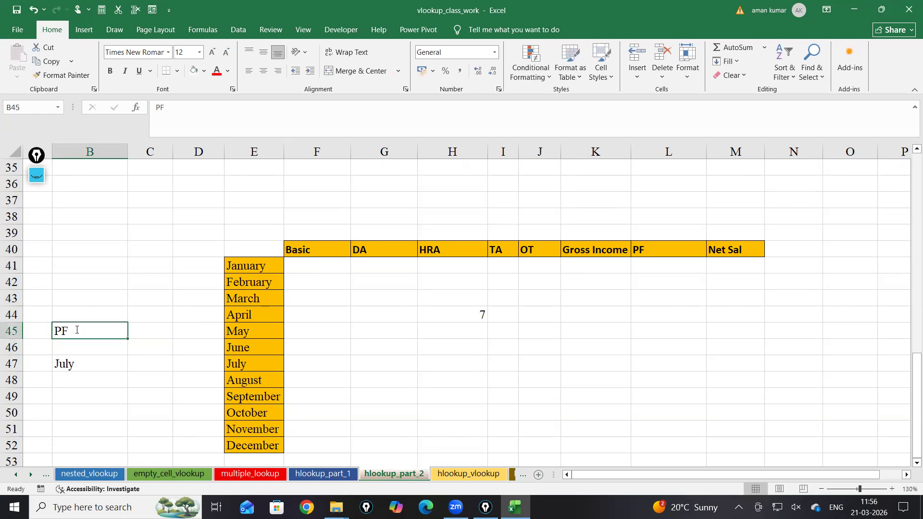
left_click_drag(74, 327, 58, 326)
type("OT")
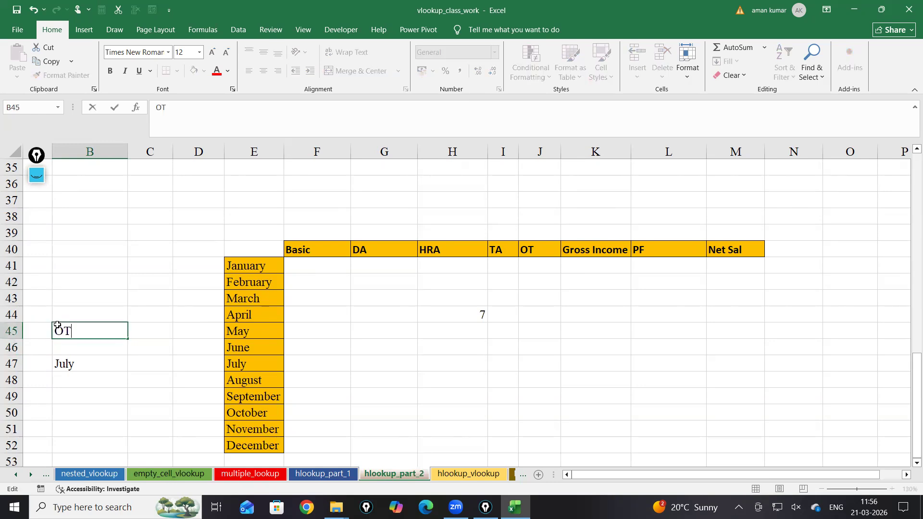
key("Return")
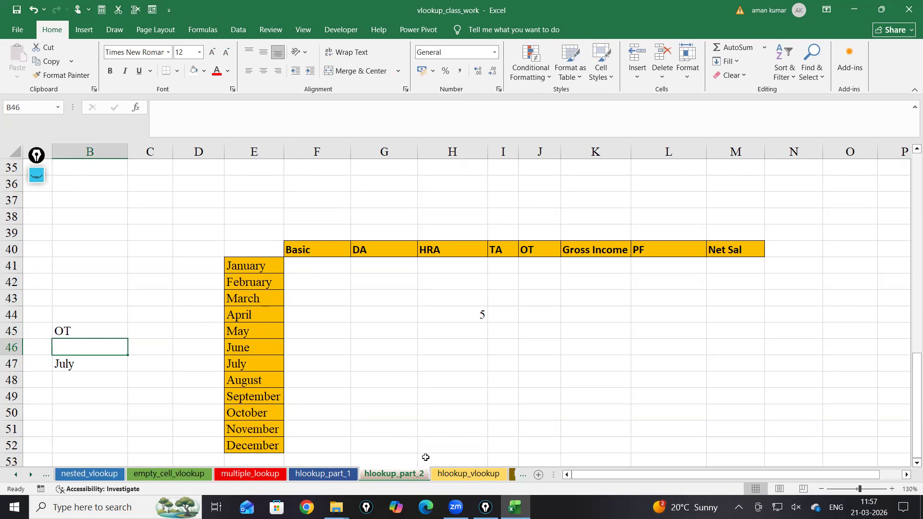
In H47, enter =MATCH($B$47,$E$41:$E$52,0) to find the month's exact-match position in the month column
left_click(454, 363)
type("=mat")
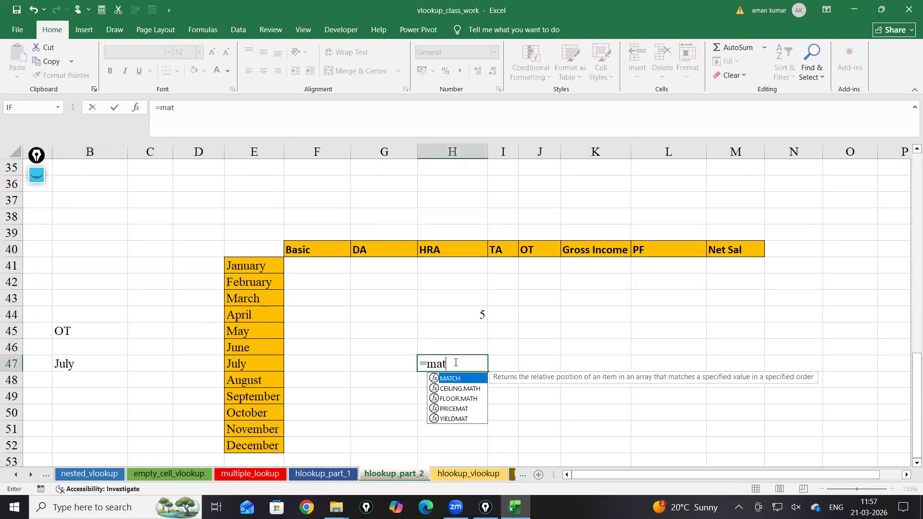
key("Tab")
left_click(82, 384)
left_click(82, 367)
key("F4")
type(",")
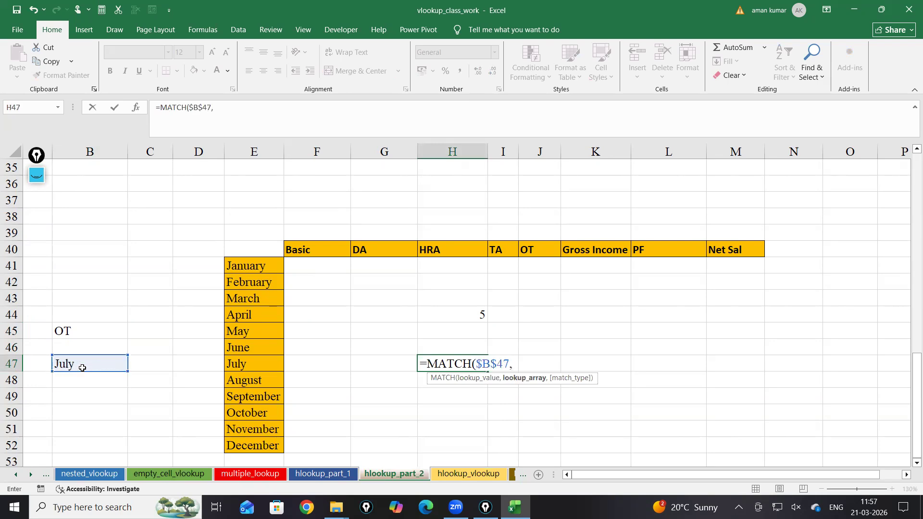
left_click_drag(237, 266, 244, 439)
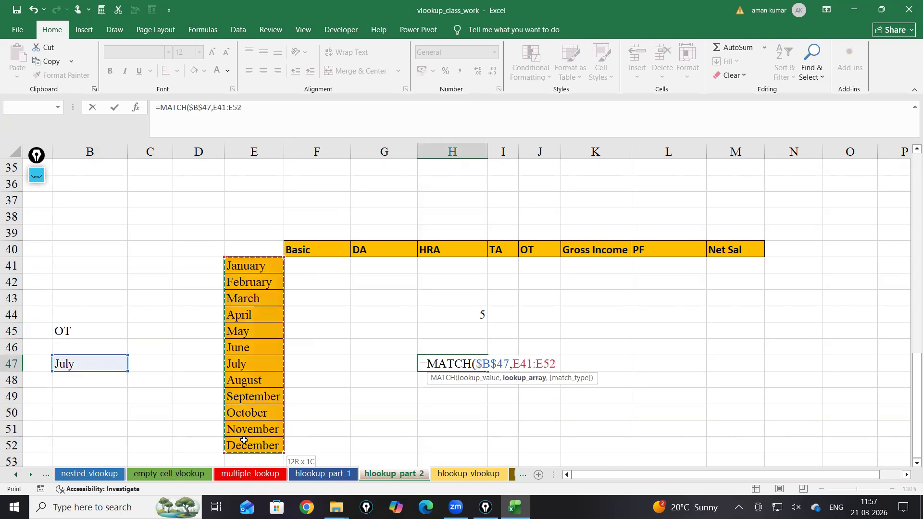
key("F4")
type(",")
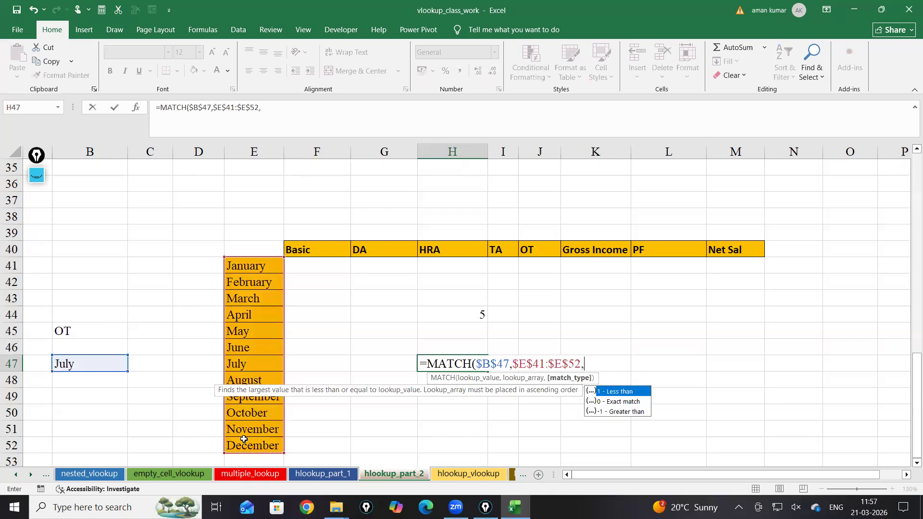
type("0)")
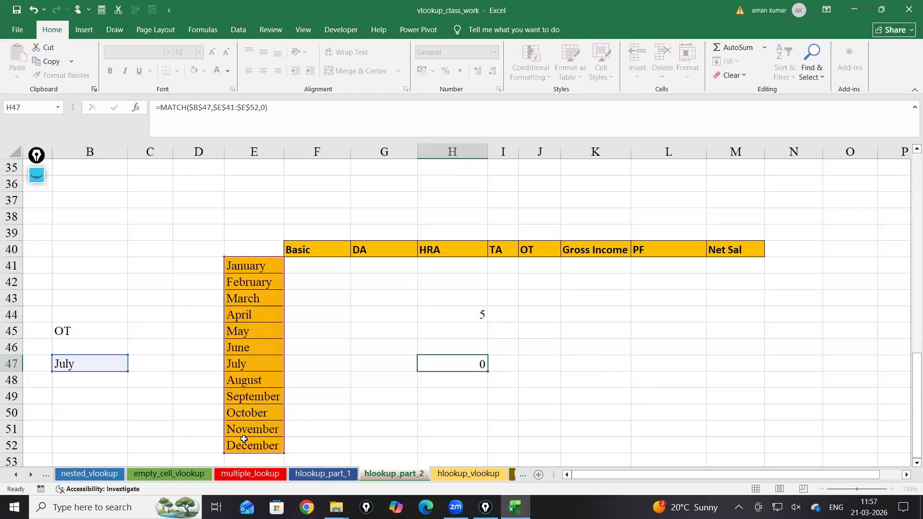
key("Return")
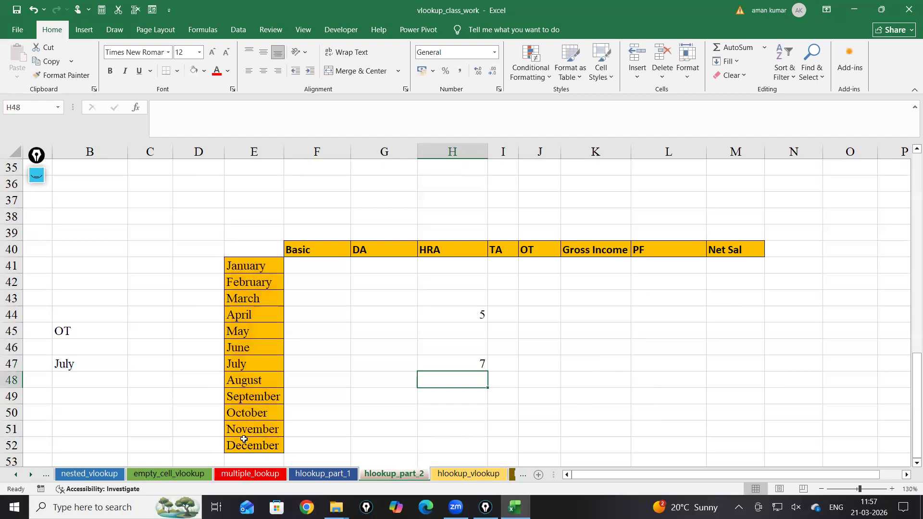
Change the month lookup value in B47 to November
double_click(92, 363)
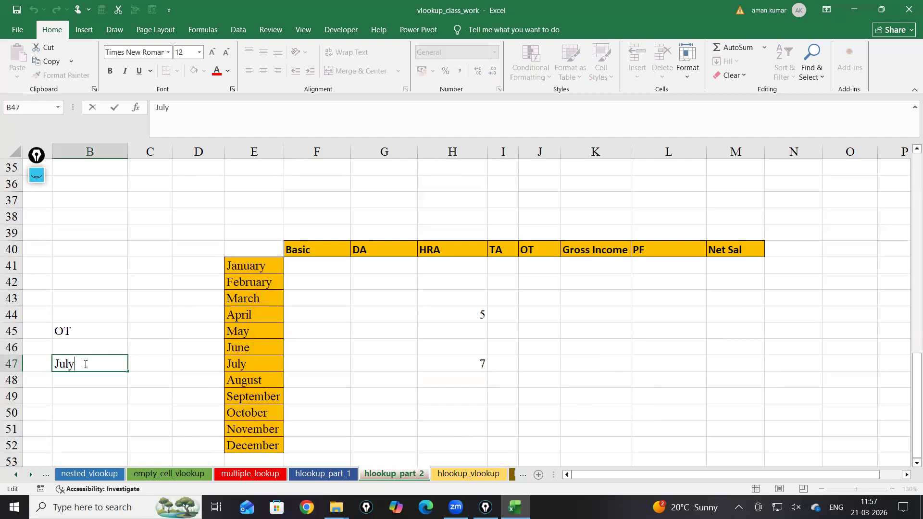
left_click_drag(82, 363, 7, 364)
type("Nov")
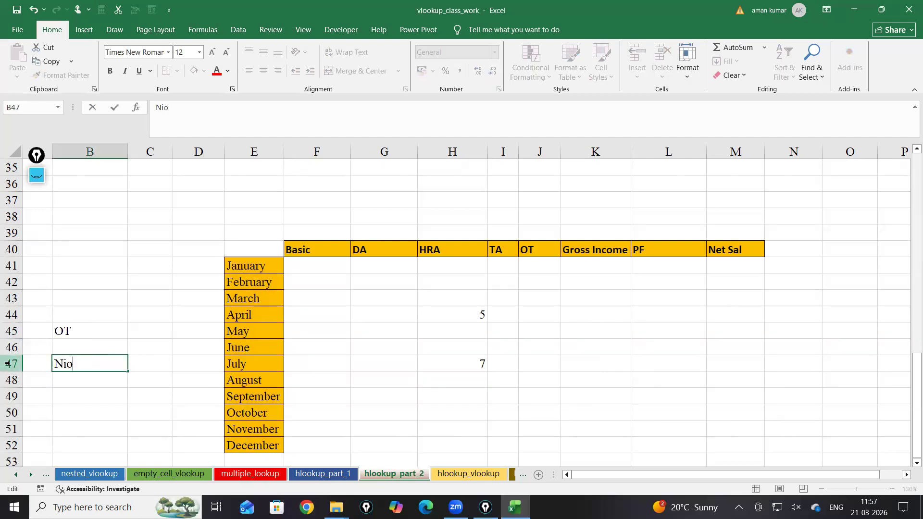
key("BackSpace")
key("BackSpace")
type("ovember")
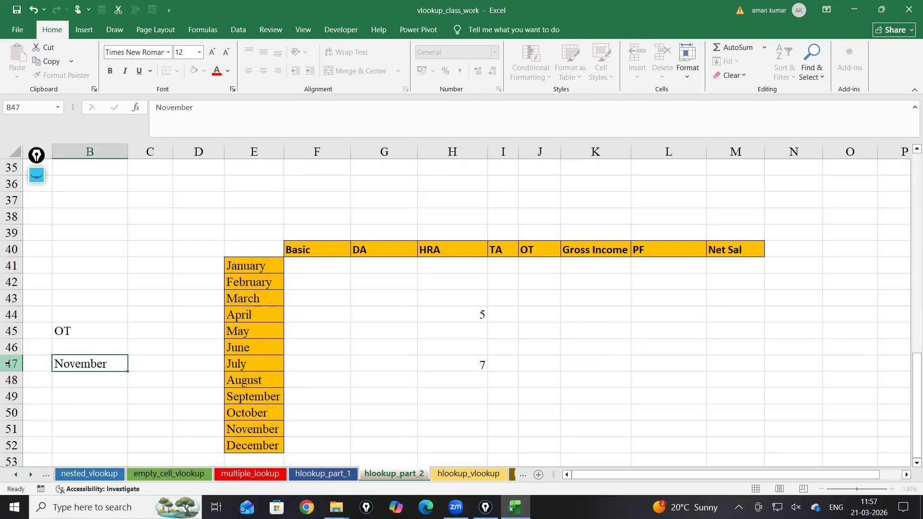
key("Return")
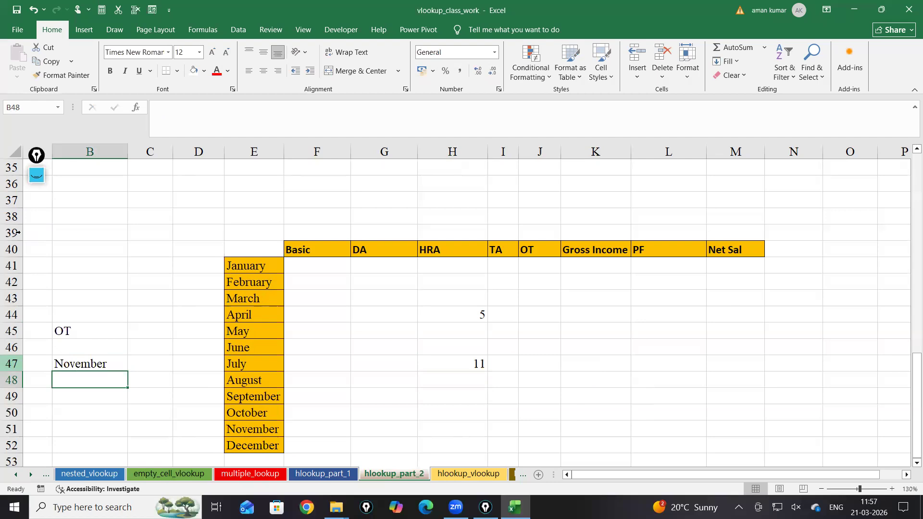
scroll(264, 366, "up", 9)
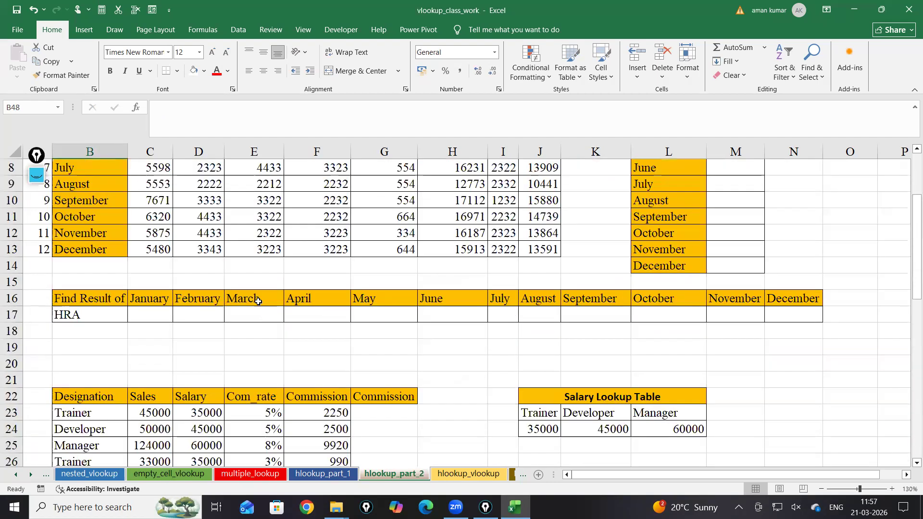
scroll(272, 313, "down", 3)
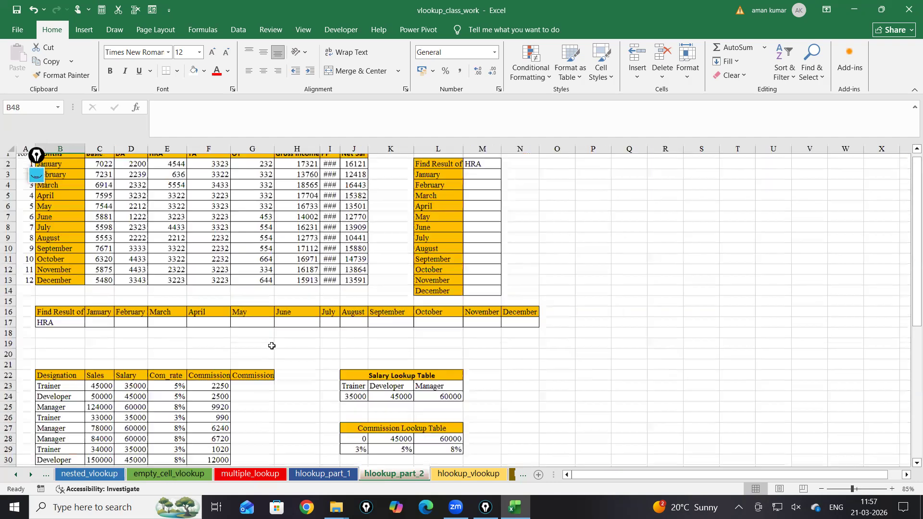
Begin a VLOOKUP formula in C17, the HRA cell under January
left_click(114, 330)
scroll(575, 344, "up", 1)
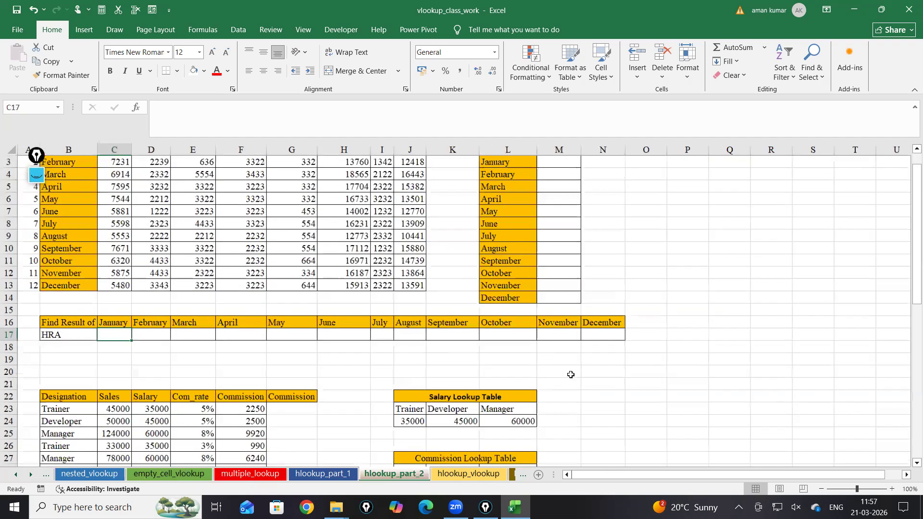
scroll(570, 374, "up", 2)
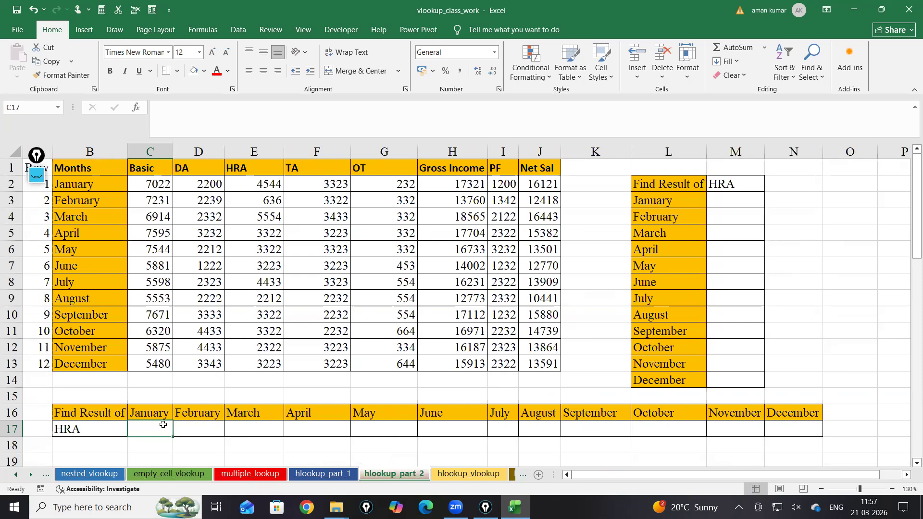
type("=vl")
key("Tab")
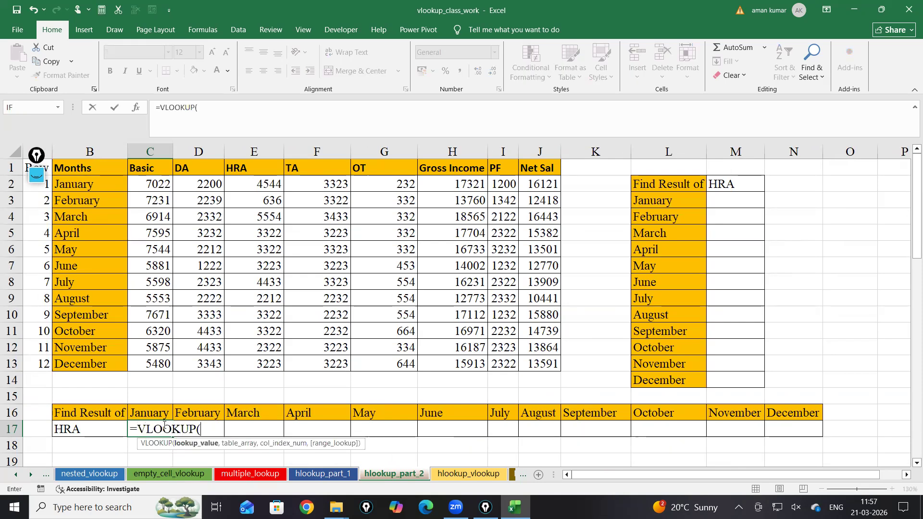
left_click(78, 429)
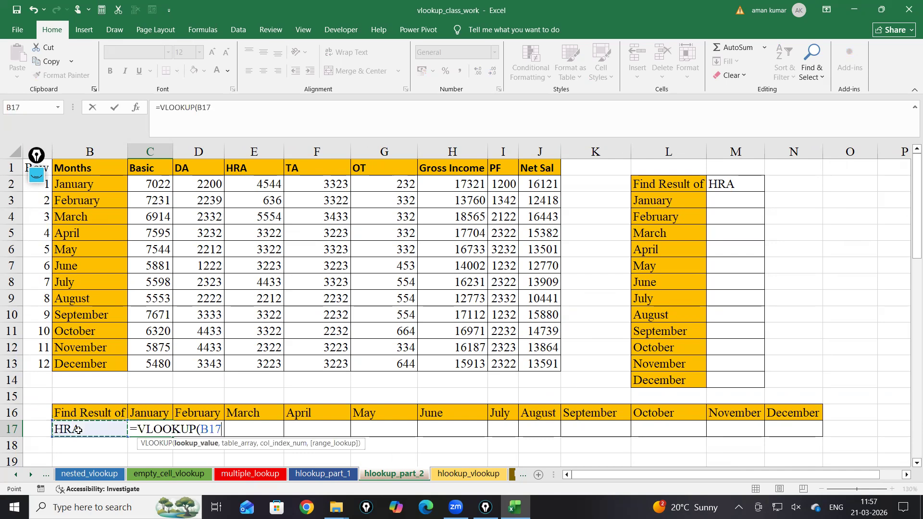
key("F4")
type(",")
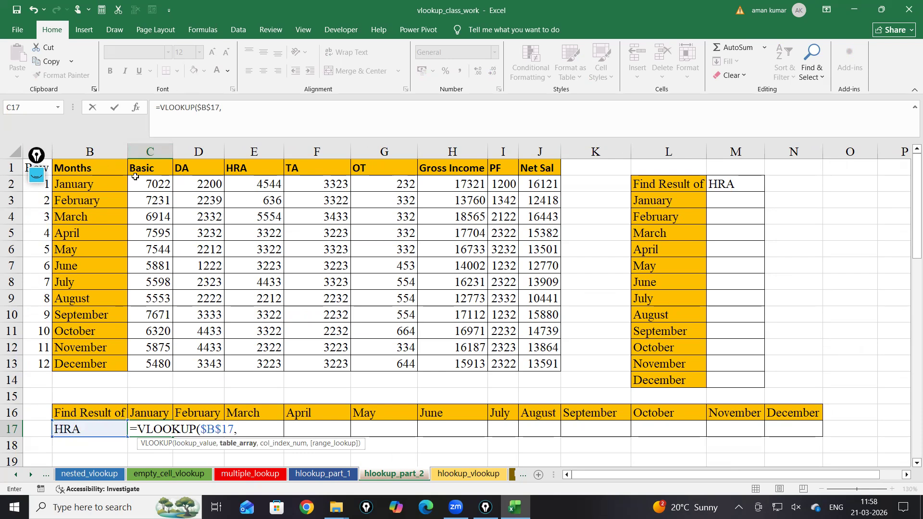
left_click_drag(94, 173, 528, 357)
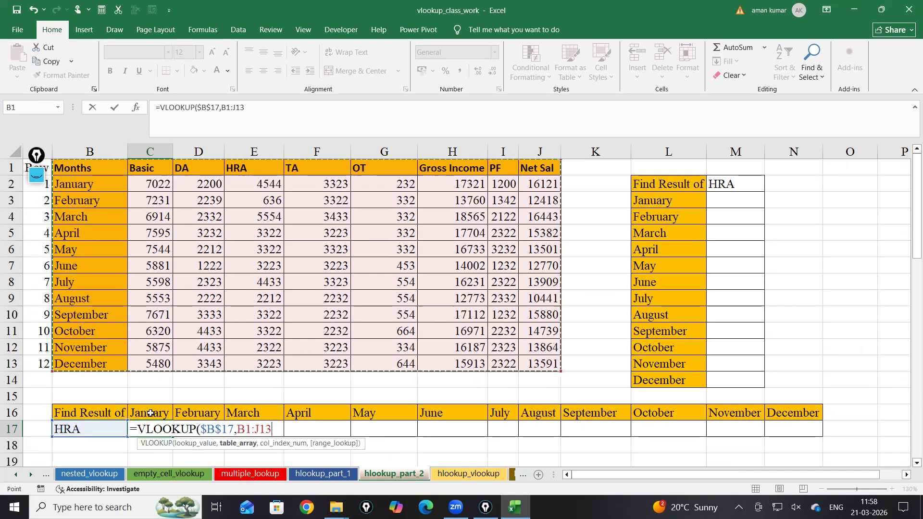
left_click(236, 429)
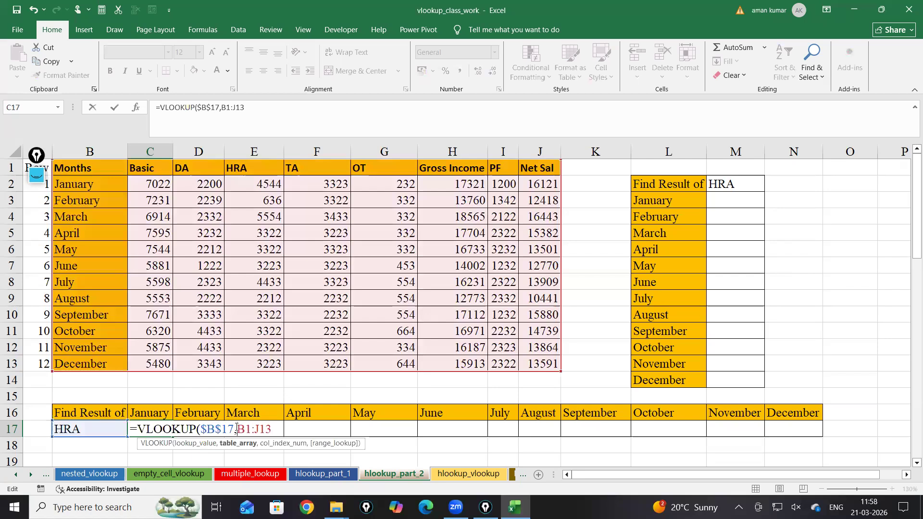
left_click(234, 427)
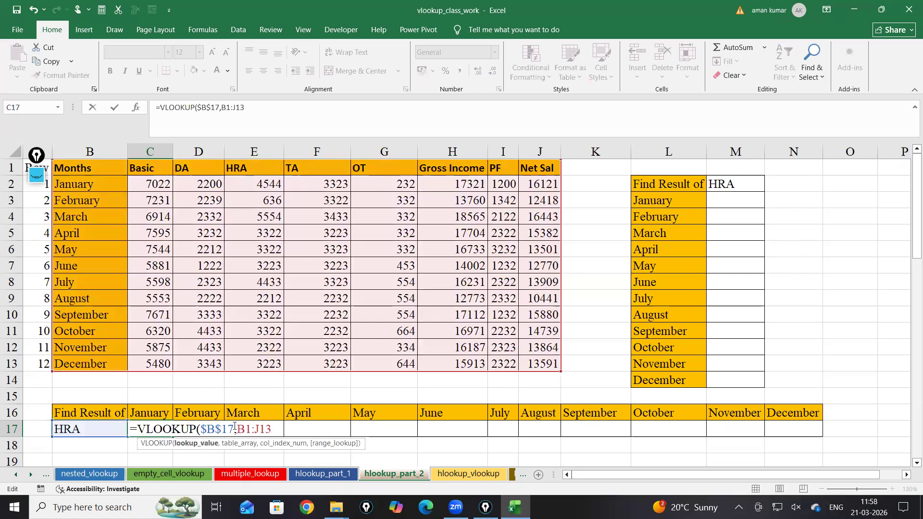
left_click(272, 432)
type(",")
key("BackSpace")
key("BackSpace")
key("BackSpace")
key("BackSpace")
key("BackSpace")
key("BackSpace")
key("BackSpace")
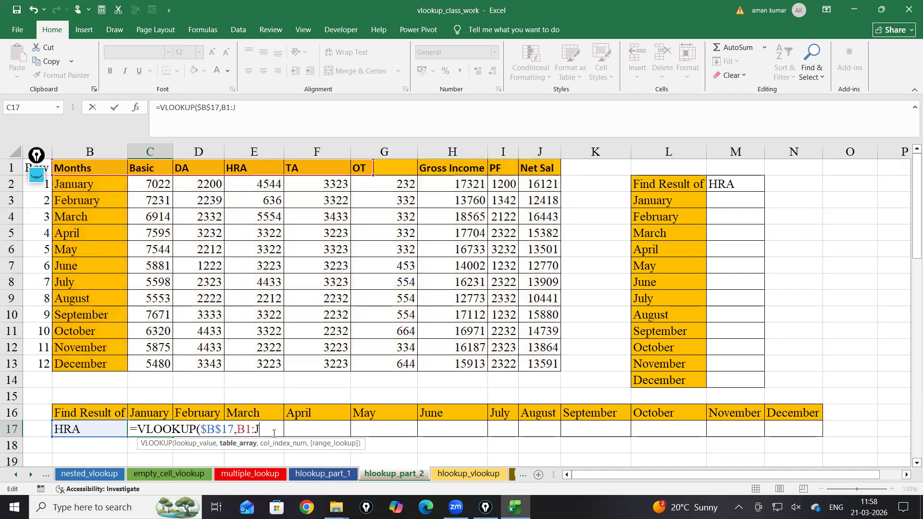
left_click_drag(91, 169, 538, 358)
key("F4")
type(",")
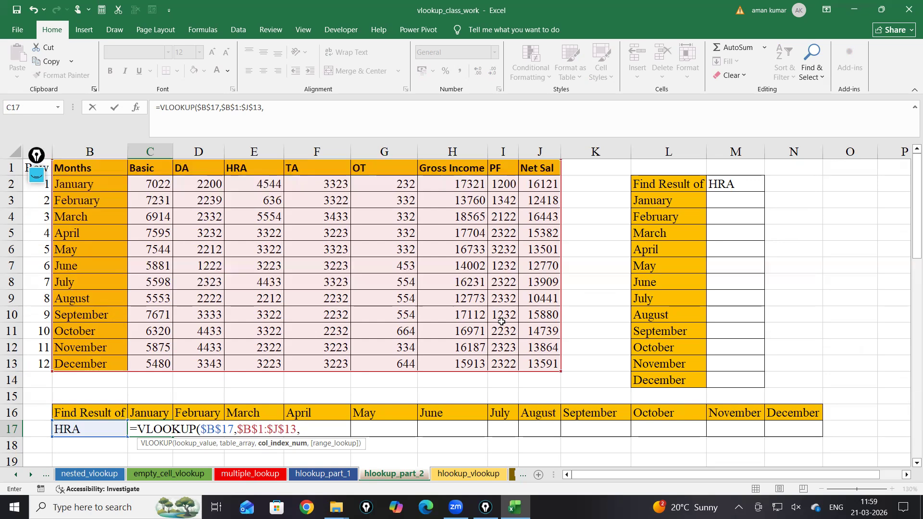
left_click(40, 422)
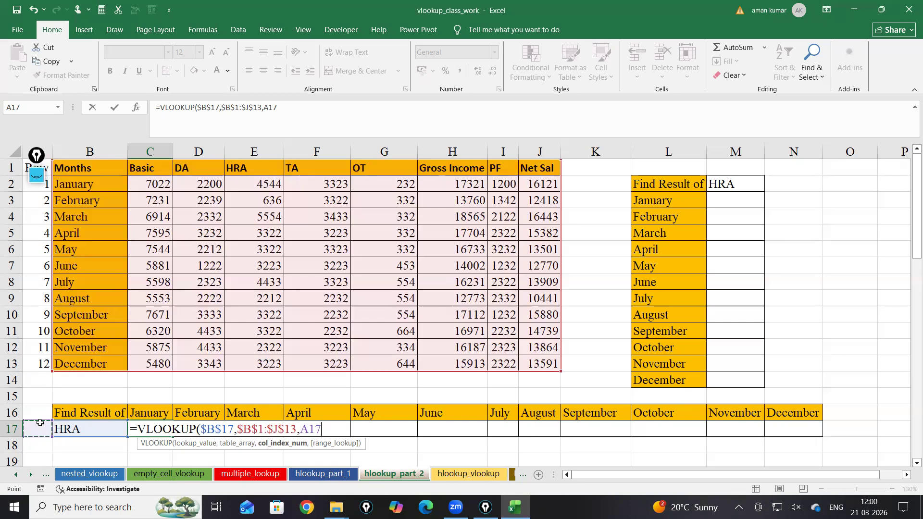
key("BackSpace")
key("BackSpace")
key("BackSpace")
key("BackSpace")
key("BackSpace")
key("BackSpace")
key("BackSpace")
key("BackSpace")
key("BackSpace")
key("BackSpace")
key("BackSpace")
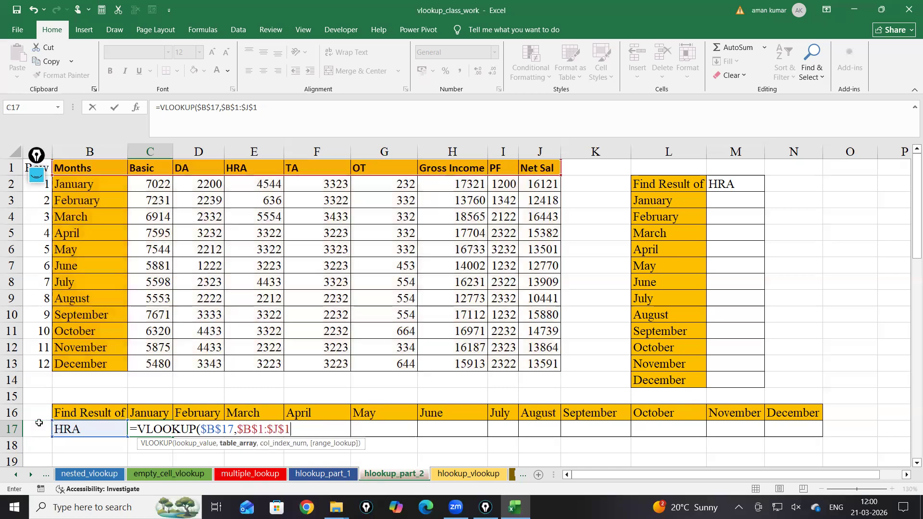
key("BackSpace")
key("BackSpace")
key("BackSpace")
key("BackSpace")
key("BackSpace")
key("BackSpace")
key("BackSpace")
key("BackSpace")
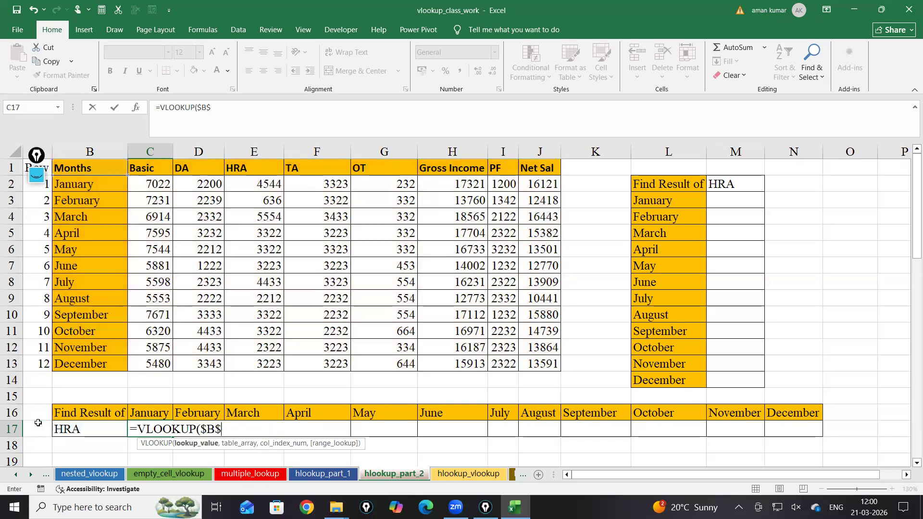
key("BackSpace")
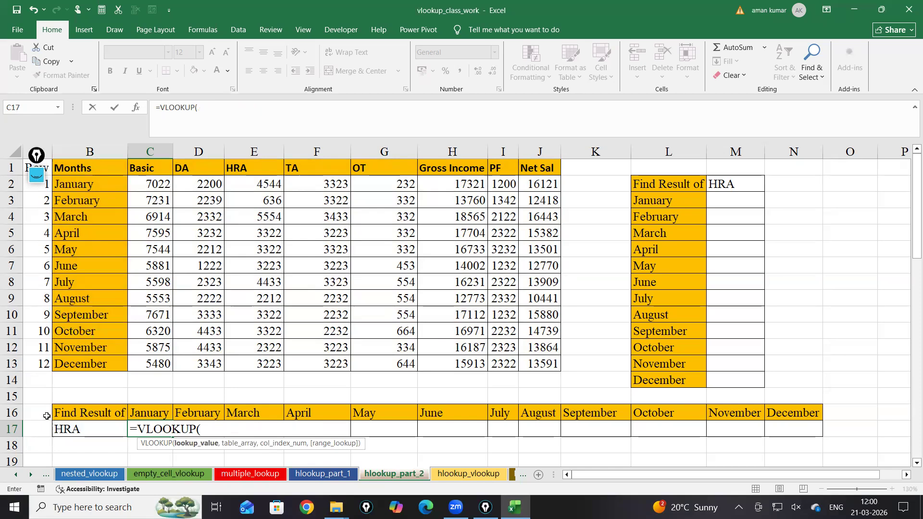
Give the C17 VLOOKUP the month in C16 as lookup value and the absolute range $B$1:$J$13 as table array
left_click(150, 411)
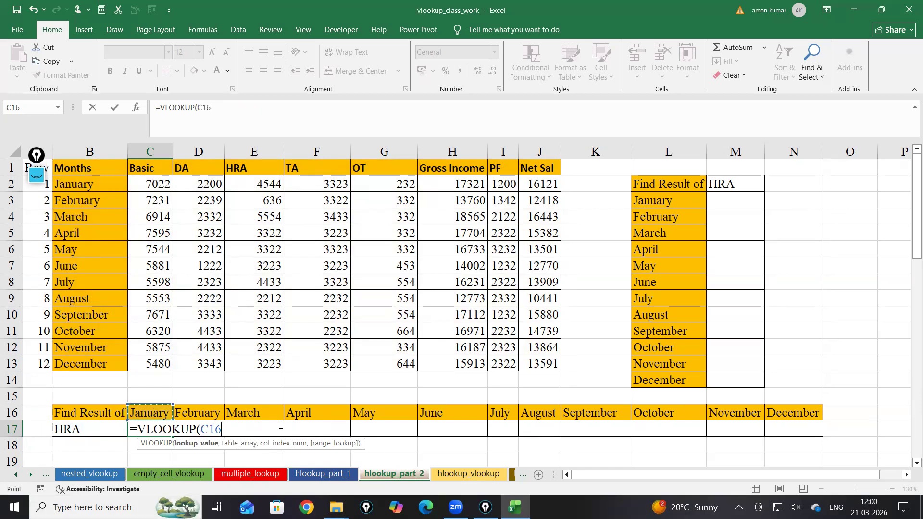
type(",")
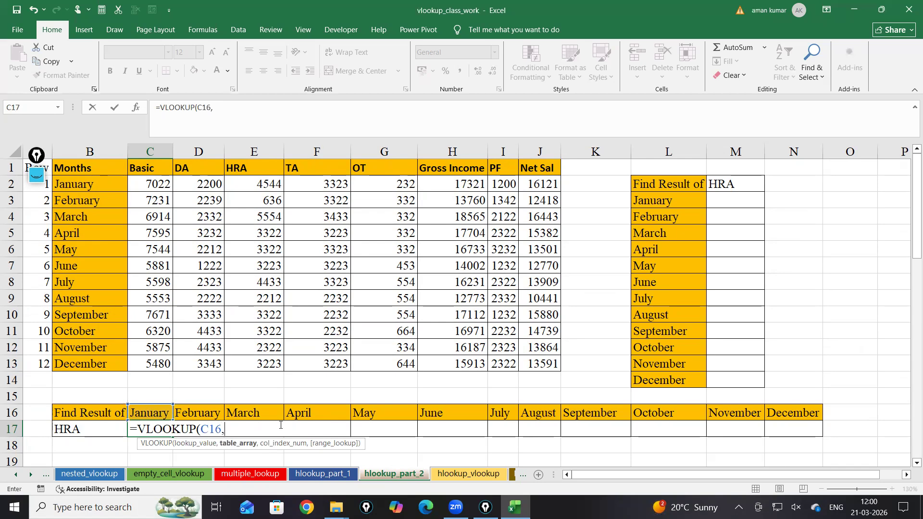
left_click_drag(92, 169, 541, 363)
key("F4")
type(",")
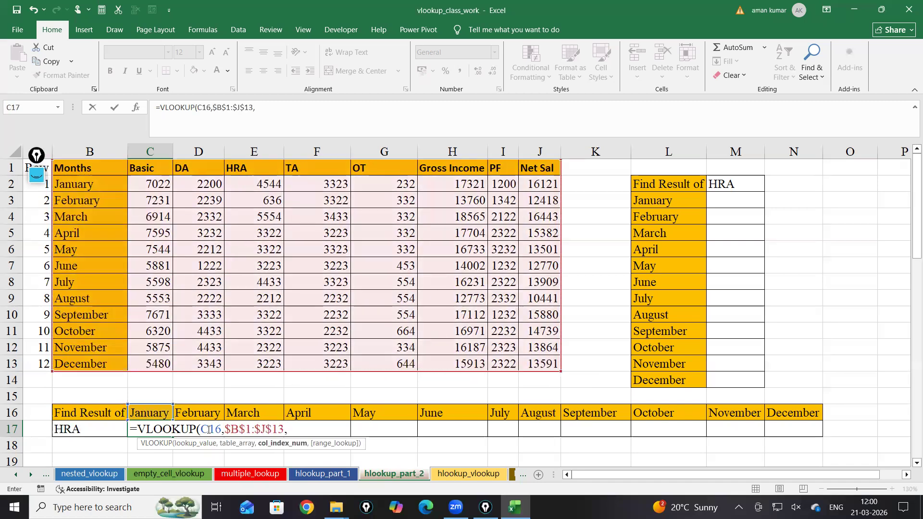
Nest a MATCH function as the VLOOKUP column index, with the absolute reference $B$17 as its lookup value
left_click(303, 423)
type("matc")
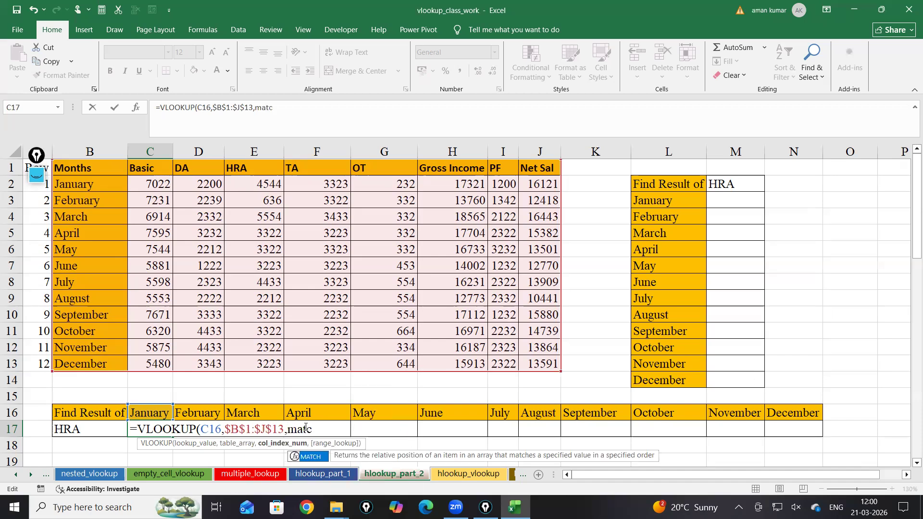
key("Tab")
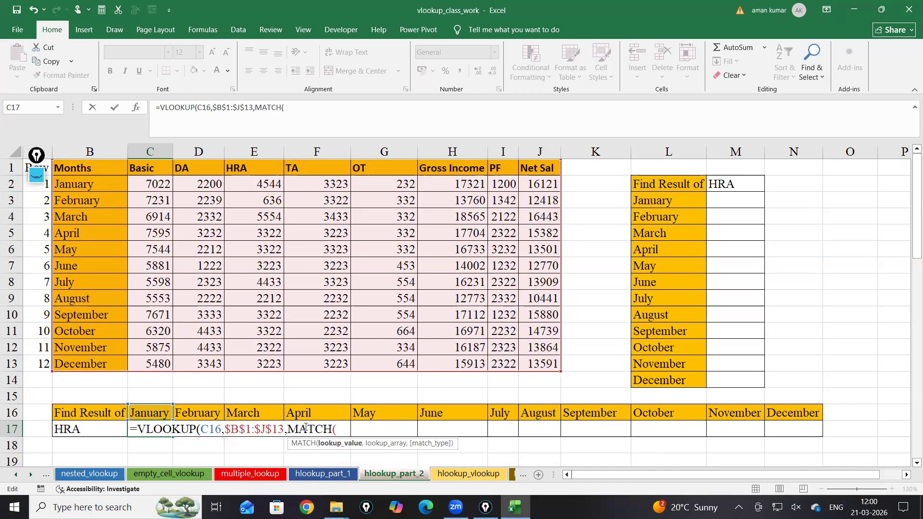
left_click(84, 428)
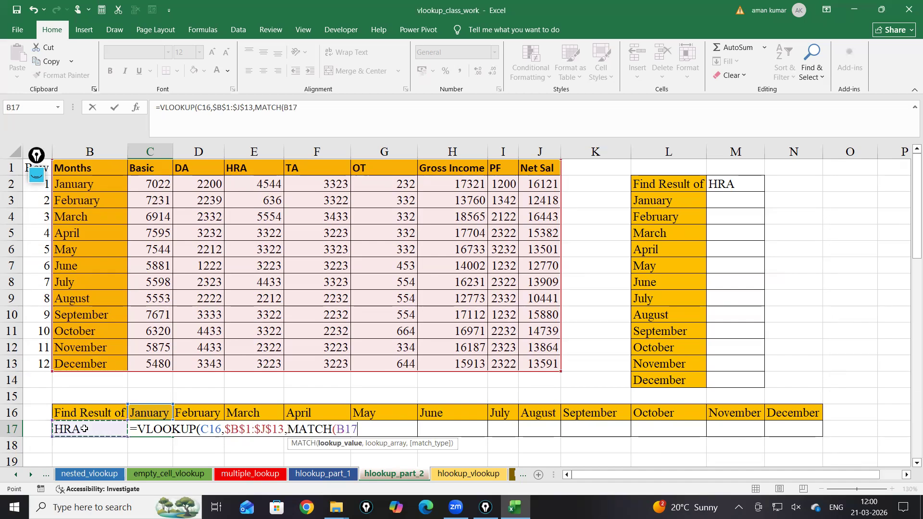
type(",")
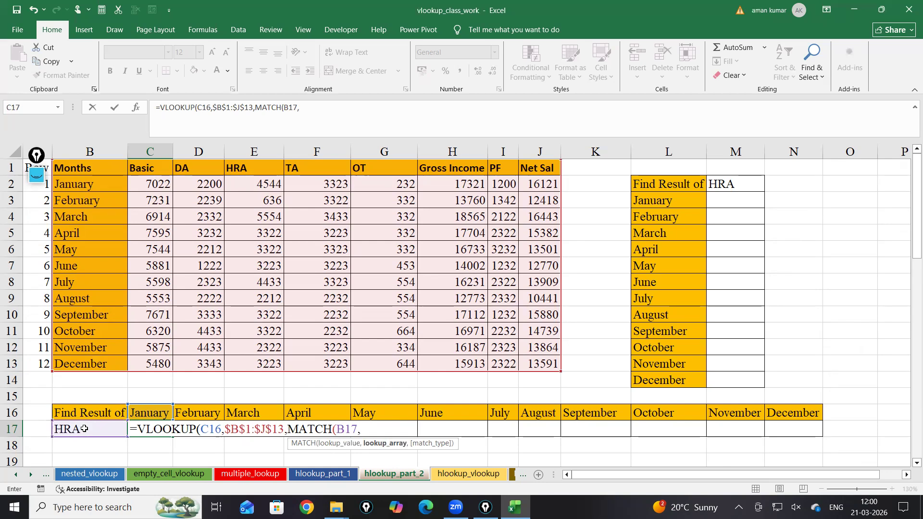
double_click(346, 429)
key("F4")
key("End")
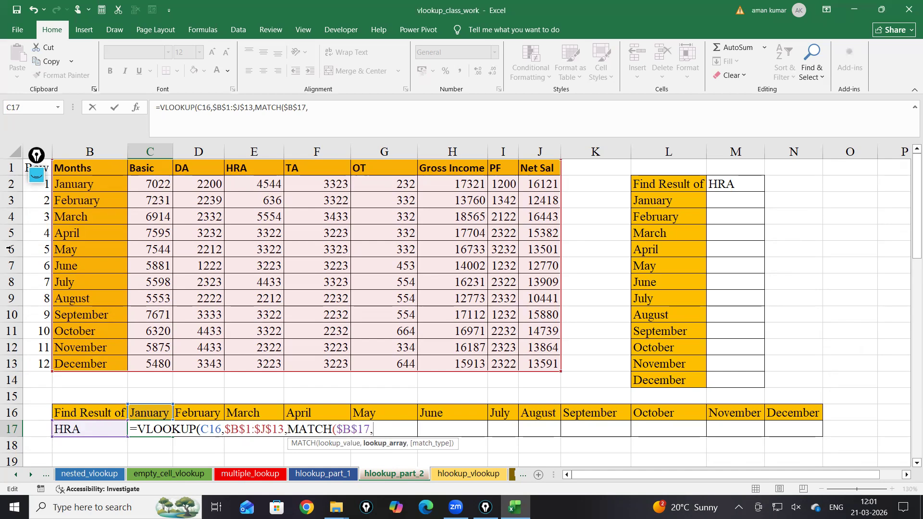
Set the MATCH lookup array to $C$1:$J$1, use 0 for exact match in both functions, and enter the C17 formula
left_click(160, 166)
left_click_drag(160, 166, 539, 169)
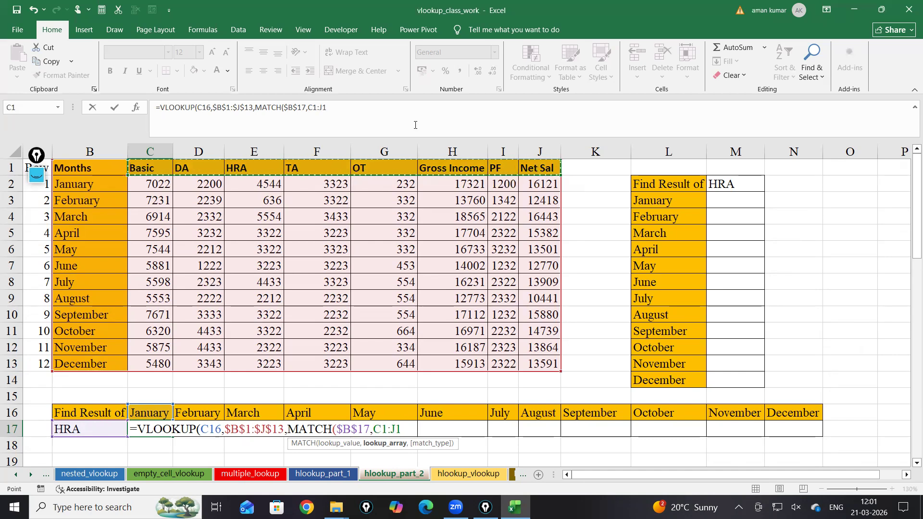
key("F4")
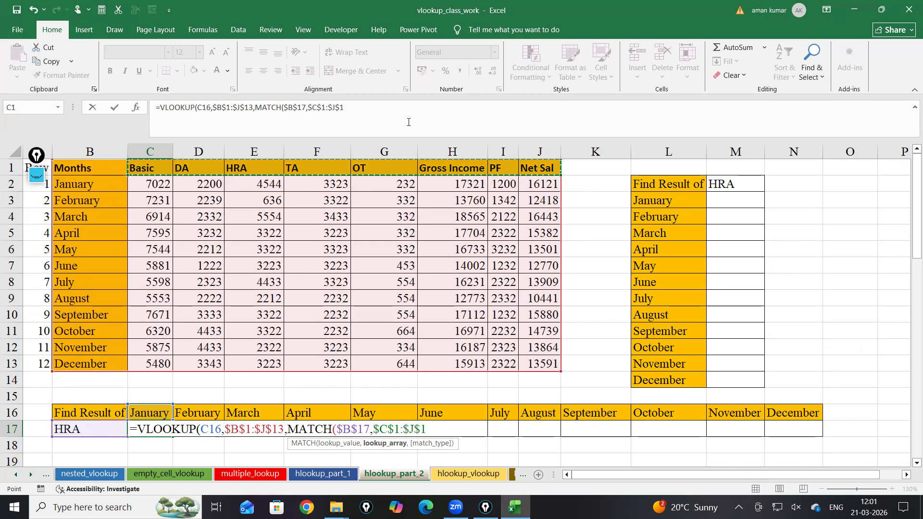
type(",")
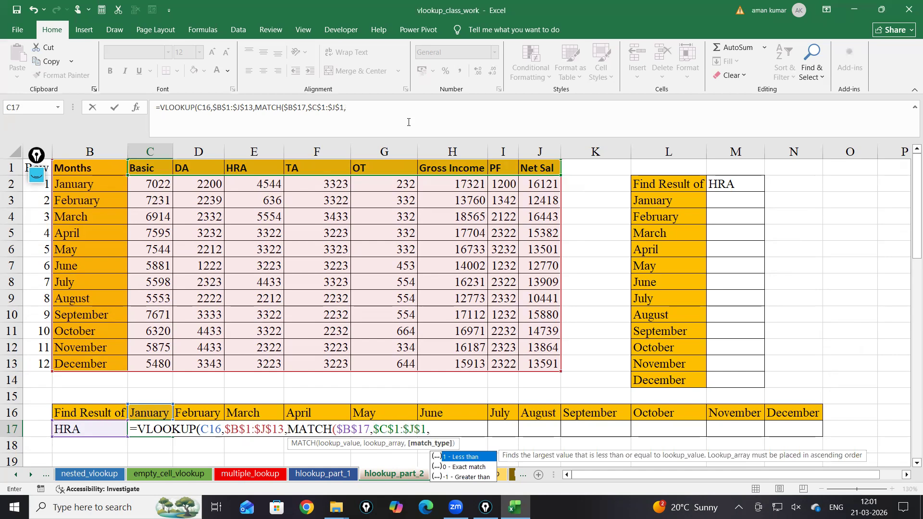
type("0),0)")
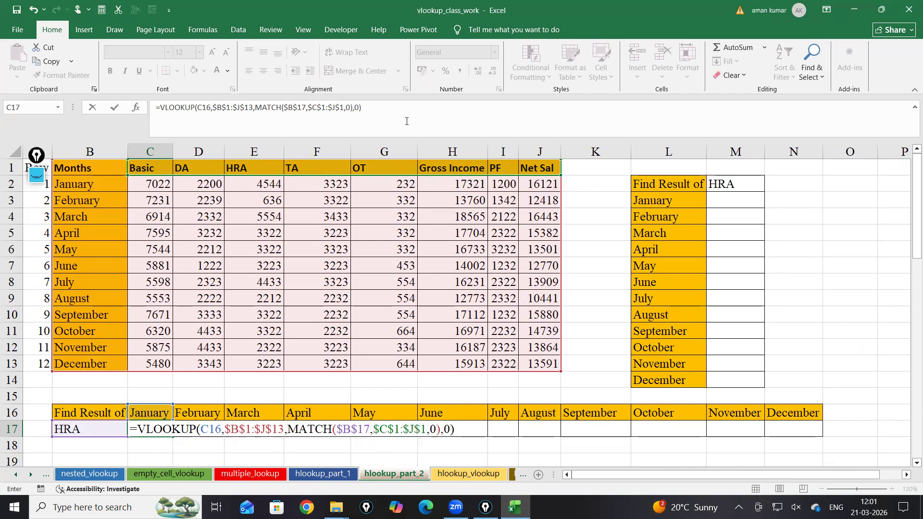
key("Return")
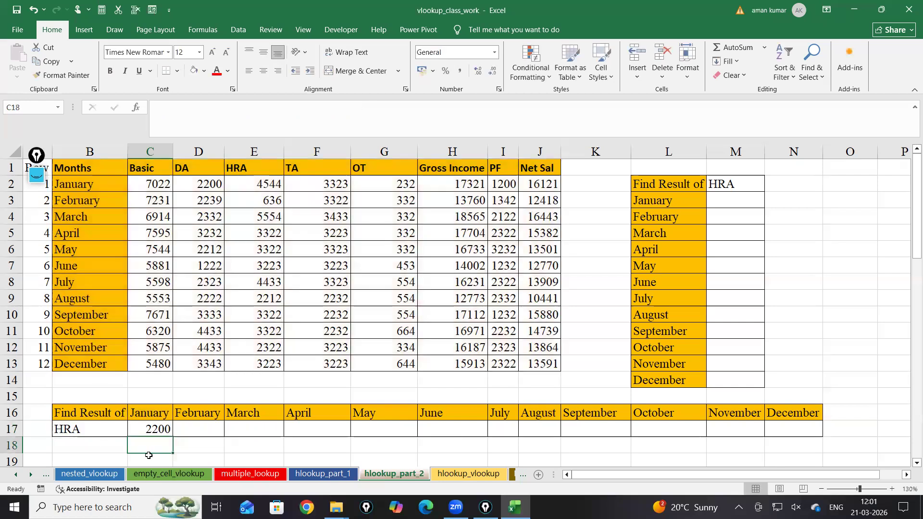
Change the MATCH lookup array in C17 to $B$1:$J$1 so it includes the Months heading
double_click(145, 432)
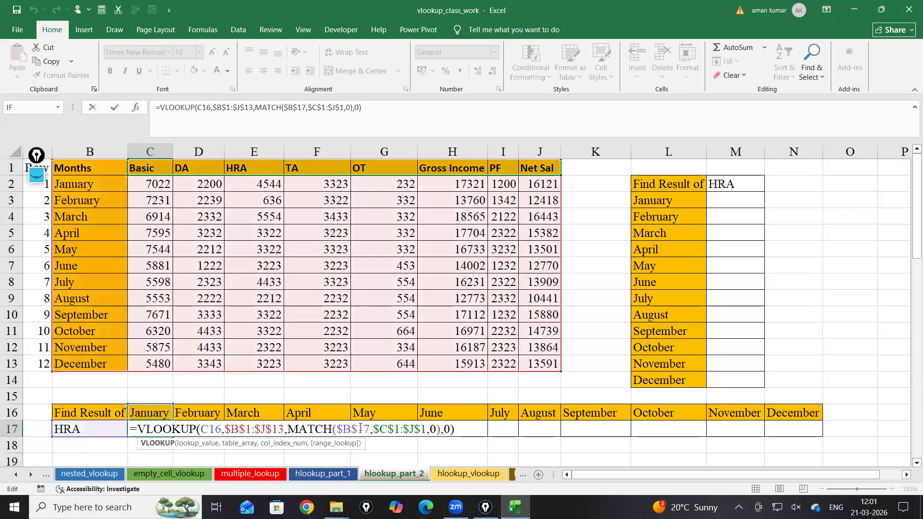
left_click(395, 428)
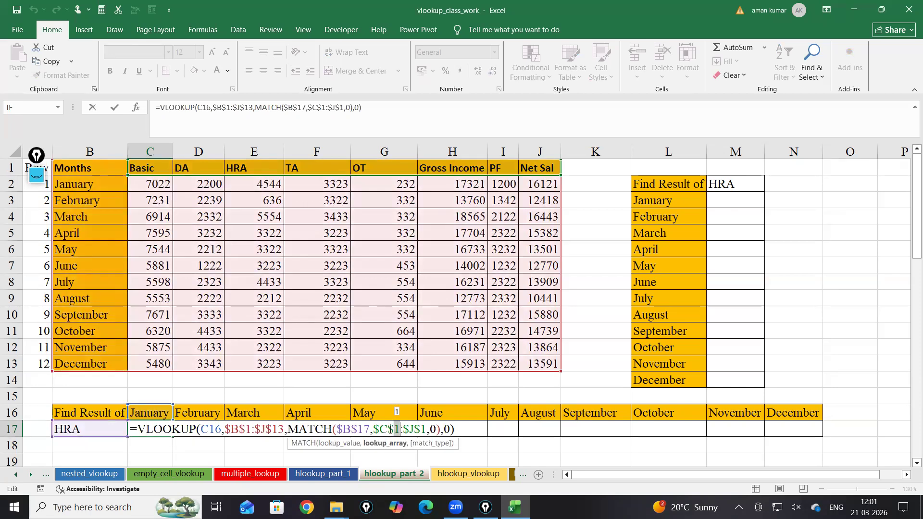
left_click(386, 429)
key("BackSpace")
type("B")
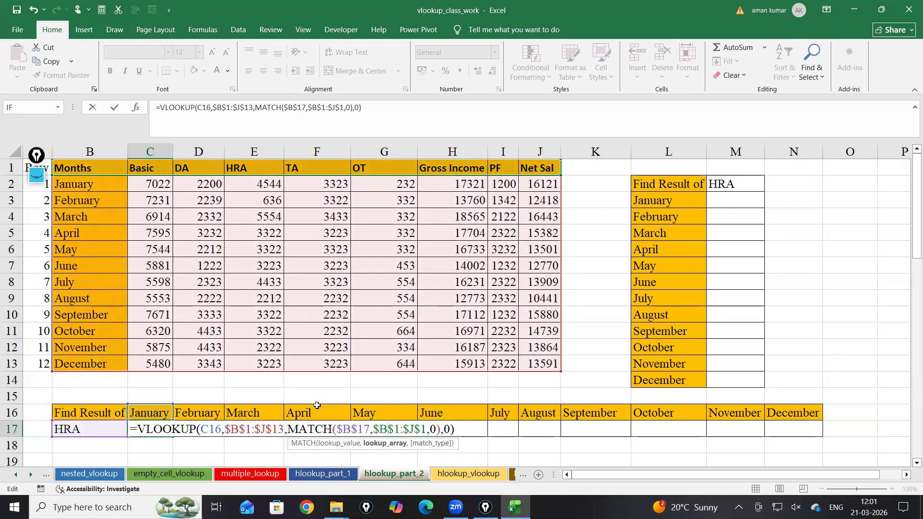
key("Return")
Fill the C17 formula across row 17 through December in N17
left_click(169, 434)
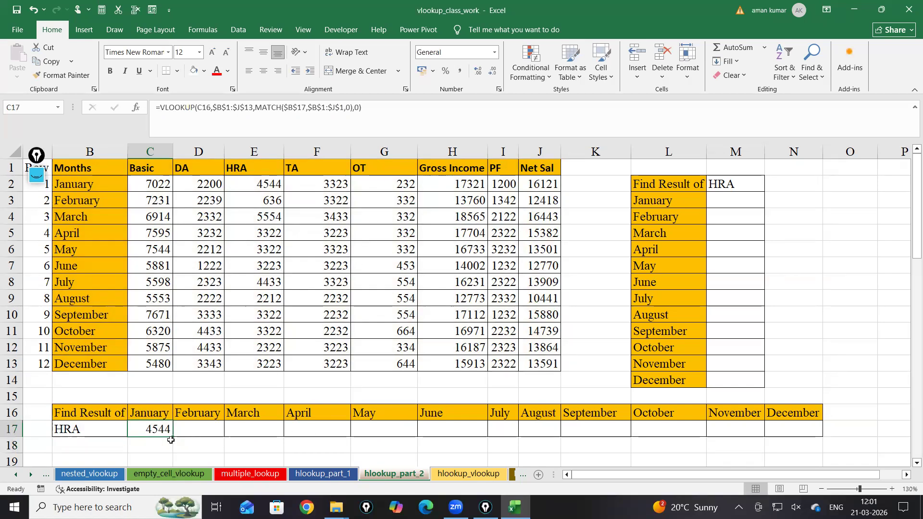
left_click_drag(171, 440, 813, 450)
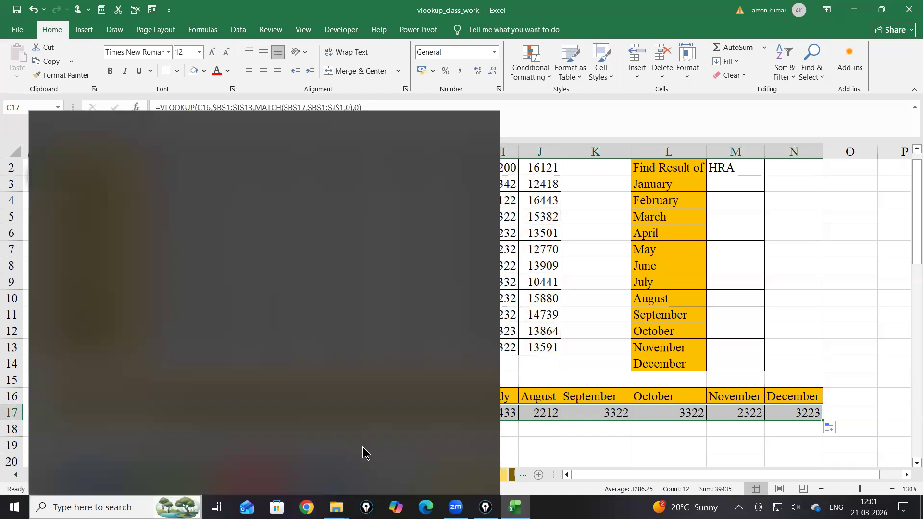
left_click(895, 308)
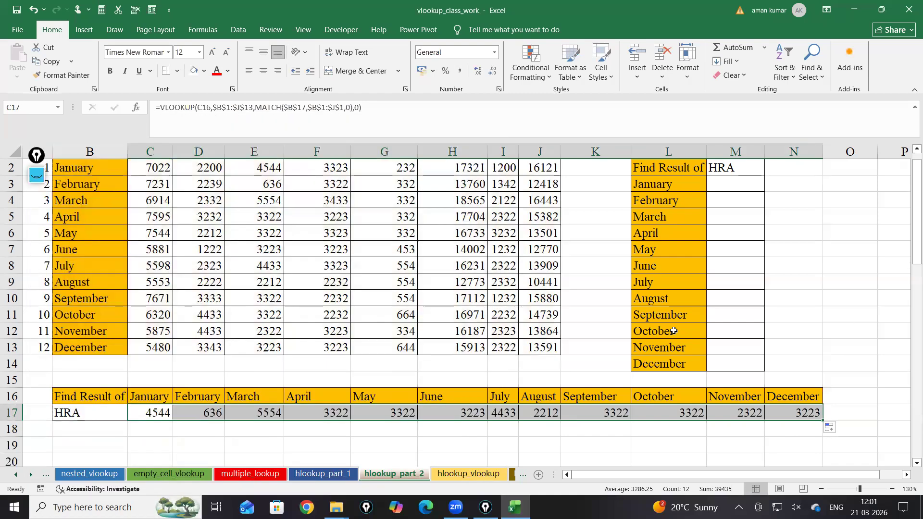
double_click(159, 411)
left_click(445, 429)
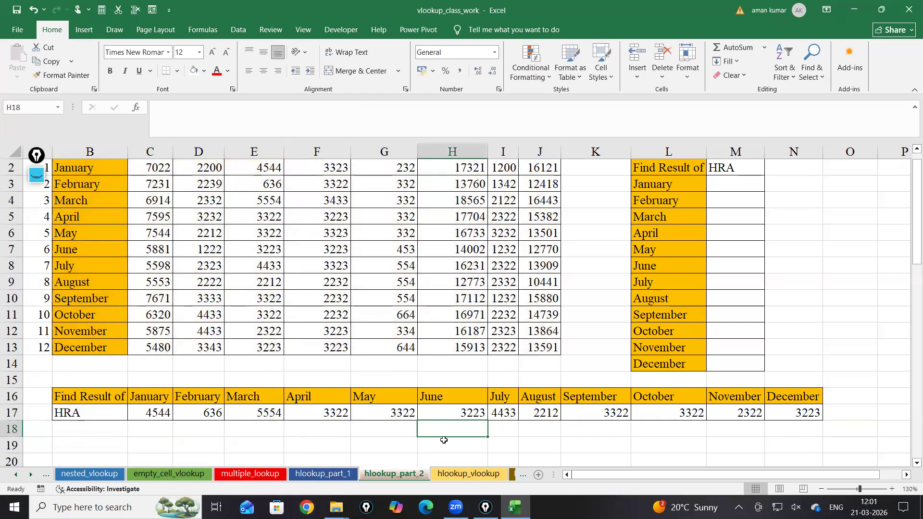
scroll(444, 440, "up", 9, "ctrl")
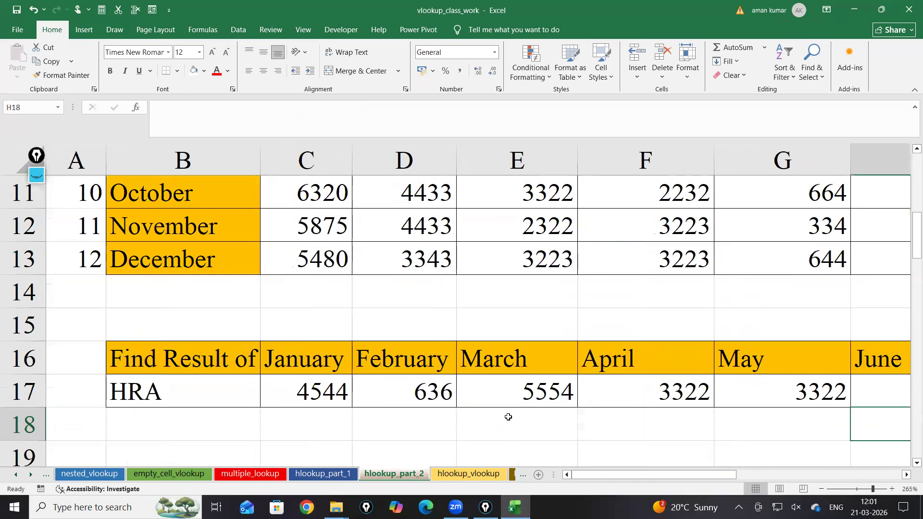
Open the January formula in C17 for in-cell editing and examine its VLOOKUP and nested MATCH arguments
scroll(417, 361, "up", 4, "ctrl")
scroll(407, 427, "up", 1)
left_click_drag(683, 476, 567, 474)
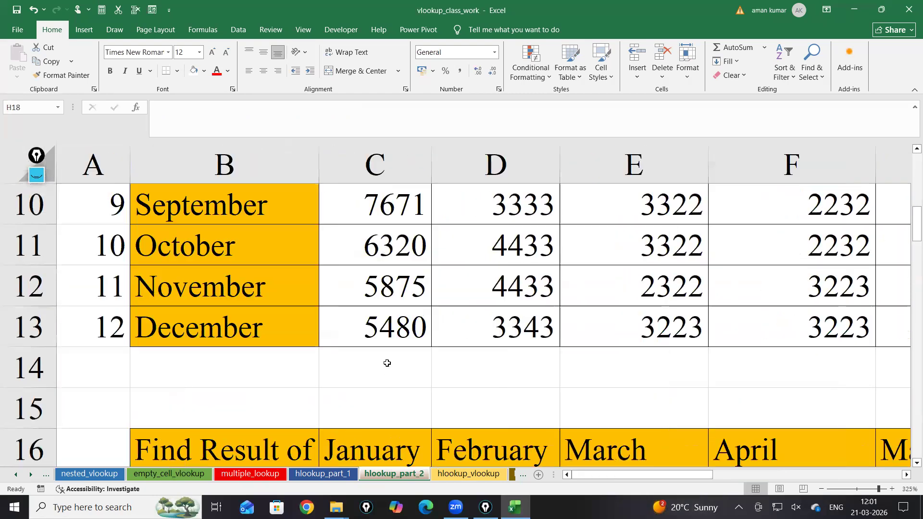
scroll(387, 363, "down", 4)
scroll(477, 381, "up", 2)
left_click(376, 248)
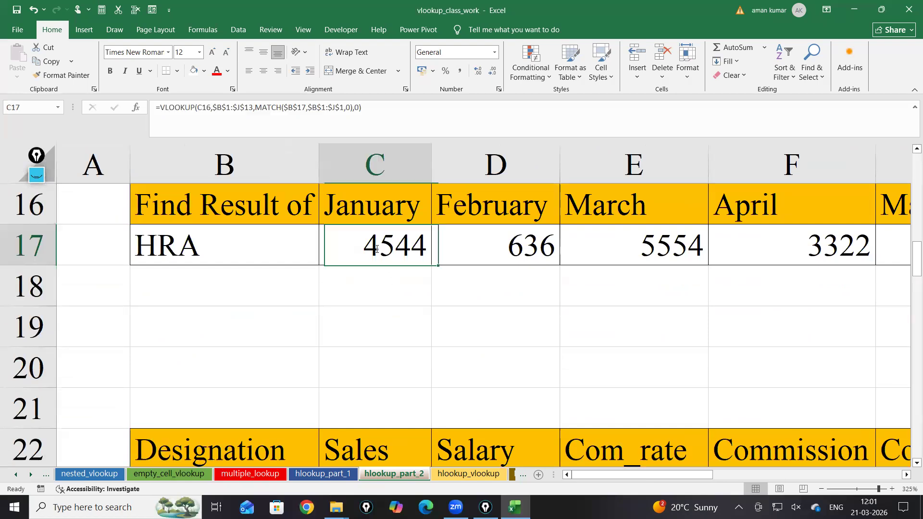
double_click(376, 248)
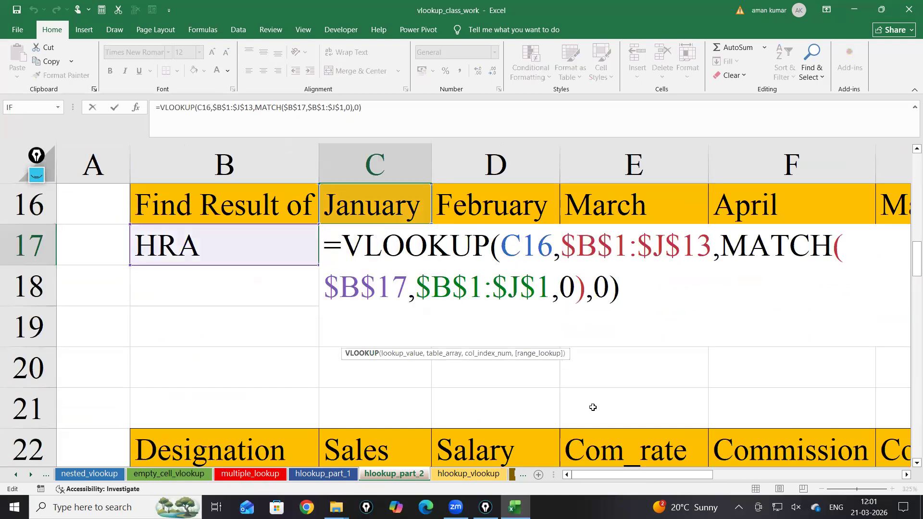
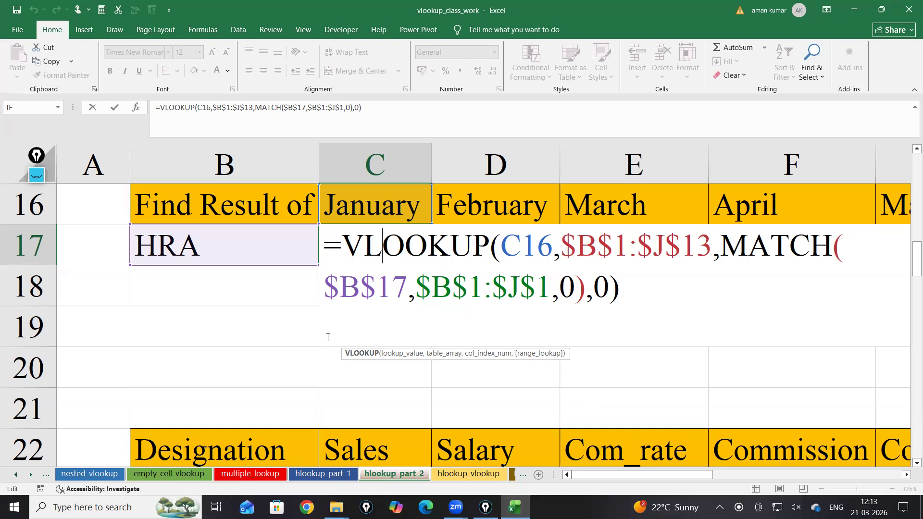
left_click(509, 322)
scroll(509, 334, "up", 1)
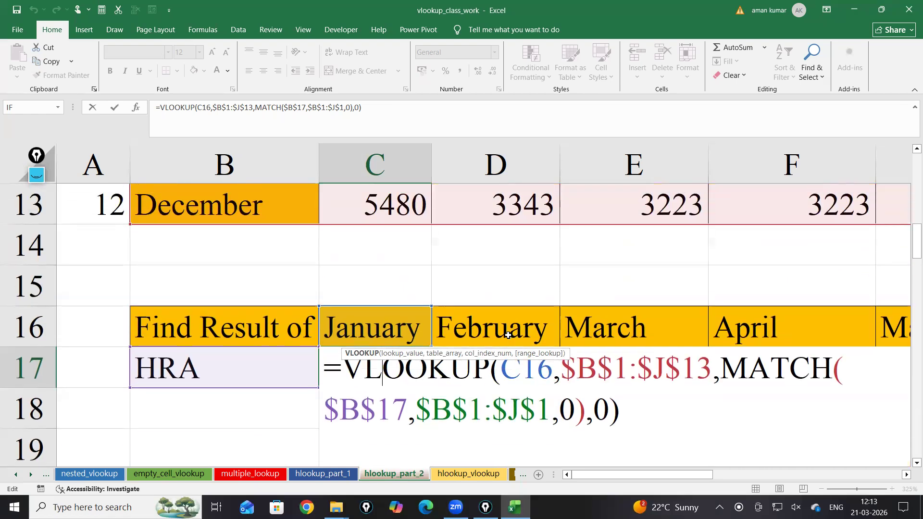
scroll(509, 336, "down", 1)
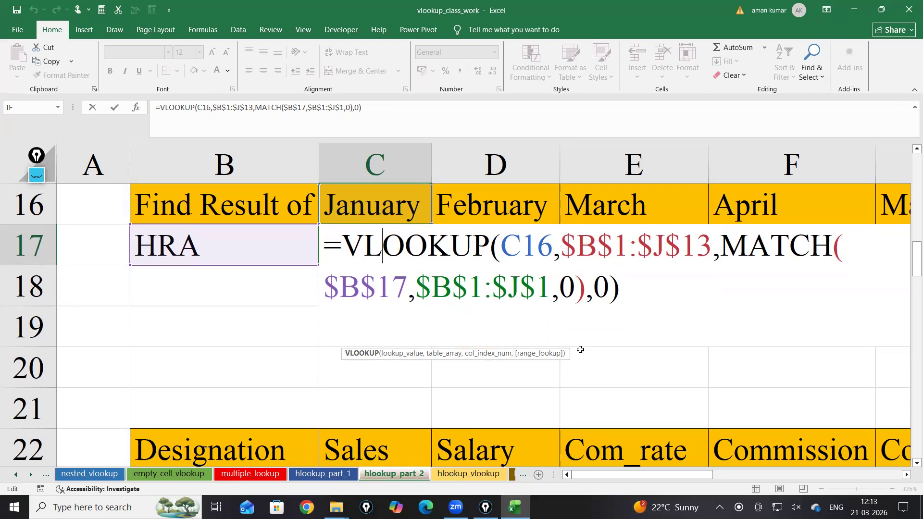
Switch to the screen annotation tool, clear existing marks, and open a blank whiteboard with the freehand pen
left_click(38, 178)
left_click(38, 277)
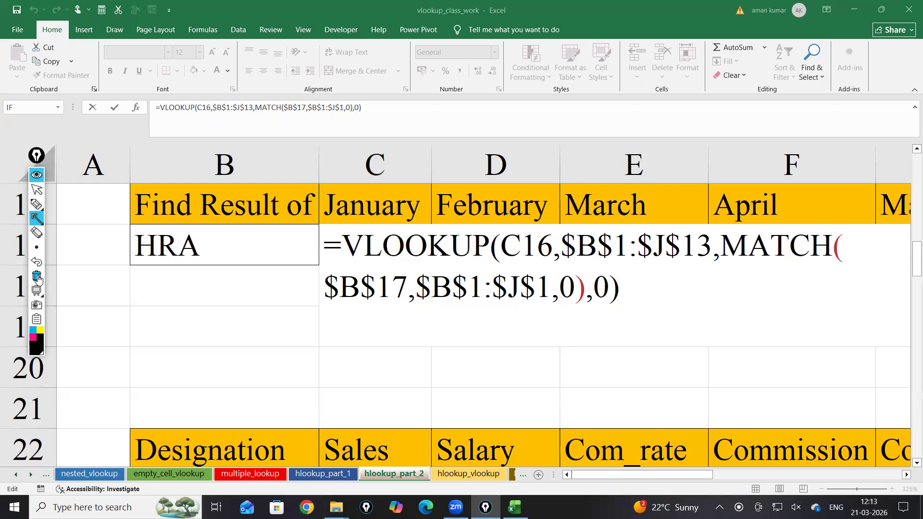
left_click(37, 288)
mouse_move(67, 231)
left_mouse_down()
mouse_move(104, 231)
mouse_move(103, 241)
left_mouse_up()
left_click(36, 276)
left_click(36, 204)
Handwrite "=vlookup(" on the whiteboard and draw a bracket labelled "LV" for the first argument
mouse_move(109, 222)
left_mouse_down()
mouse_move(128, 239)
mouse_move(134, 217)
mouse_move(181, 229)
mouse_move(222, 208)
mouse_move(221, 224)
mouse_move(251, 258)
left_mouse_up()
left_click_drag(247, 222, 250, 237)
mouse_move(289, 191)
left_mouse_down()
mouse_move(287, 270)
mouse_move(403, 264)
mouse_move(401, 244)
left_mouse_up()
mouse_move(296, 291)
left_mouse_down()
mouse_move(304, 320)
mouse_move(316, 320)
left_mouse_up()
mouse_move(326, 291)
left_mouse_down()
mouse_move(342, 314)
mouse_move(351, 291)
left_mouse_up()
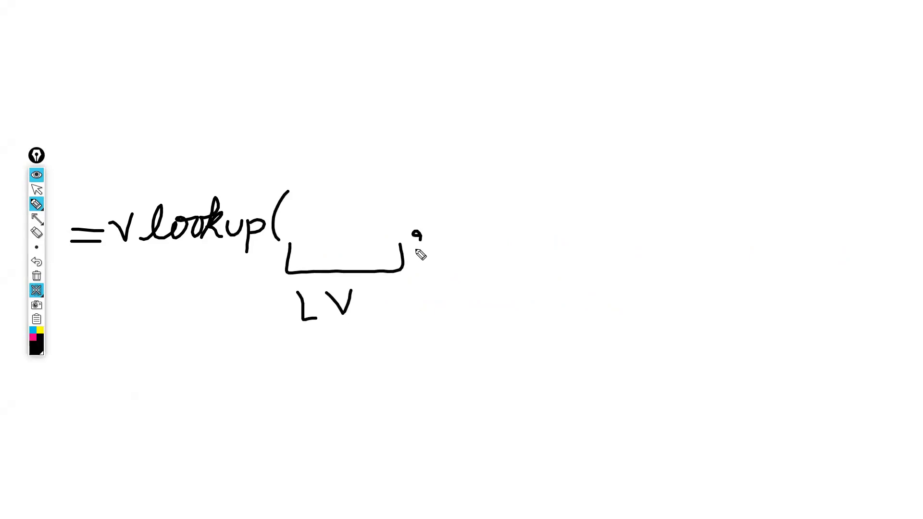